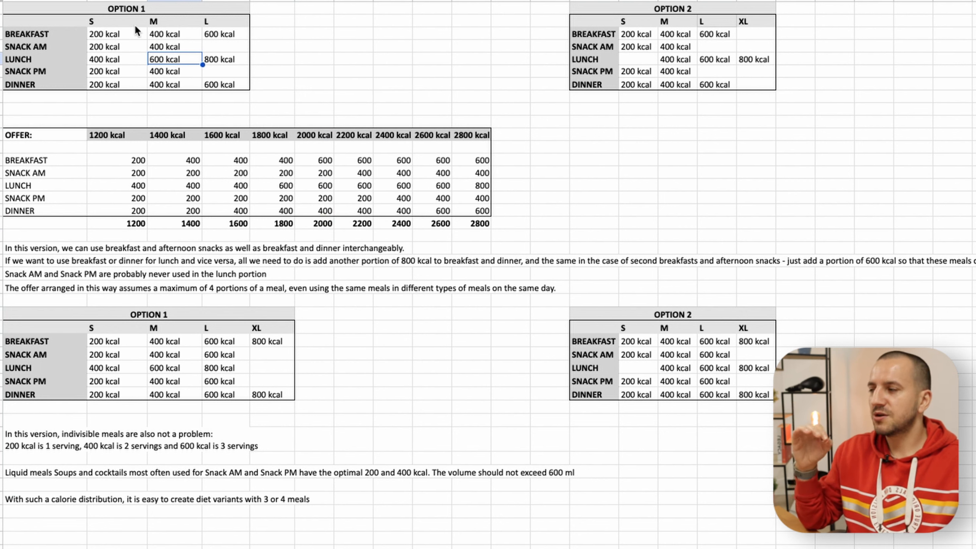
# - Examine the calorie portions of each meal type, row by row, in the upper Option 1 table
pyautogui.click(153, 21)
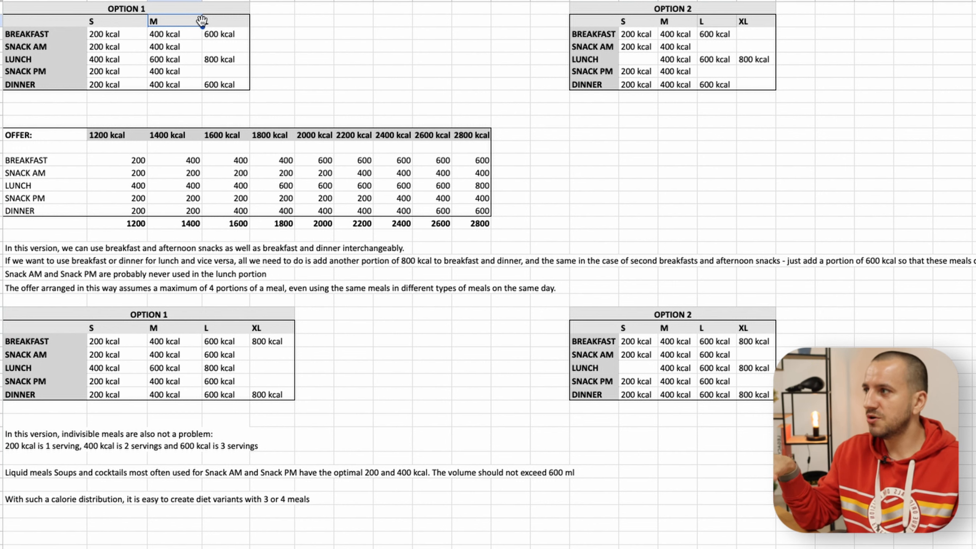
pyautogui.click(133, 36)
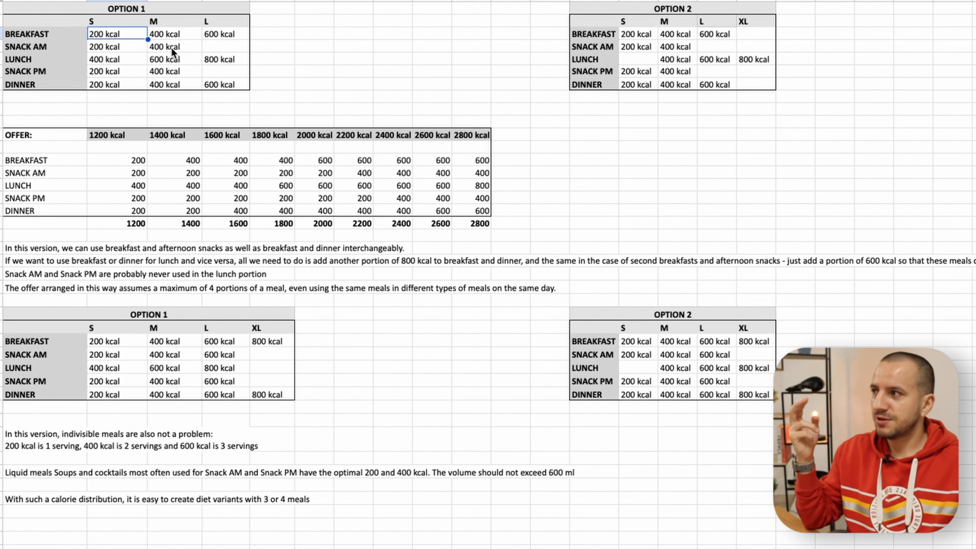
pyautogui.moveTo(114, 59); pyautogui.dragTo(225, 60)
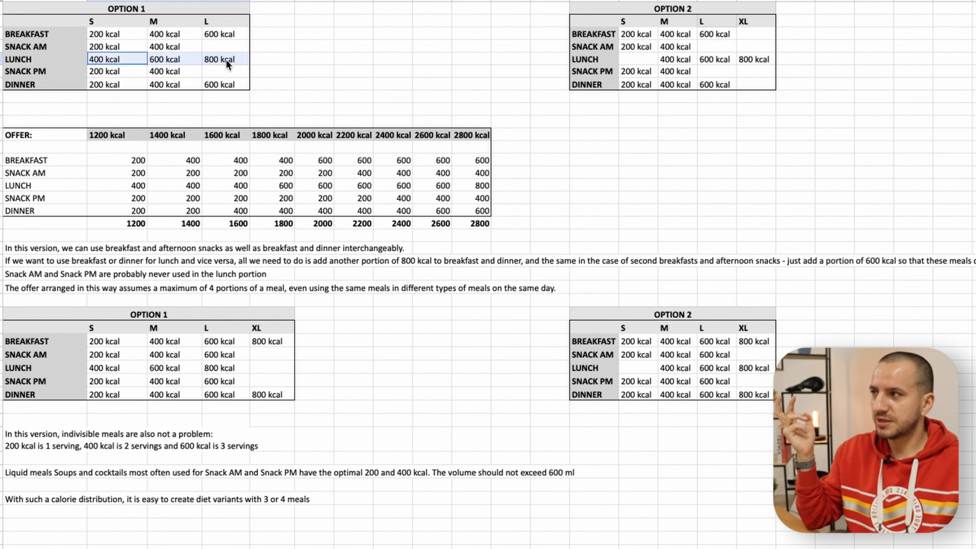
pyautogui.moveTo(105, 72); pyautogui.dragTo(197, 74)
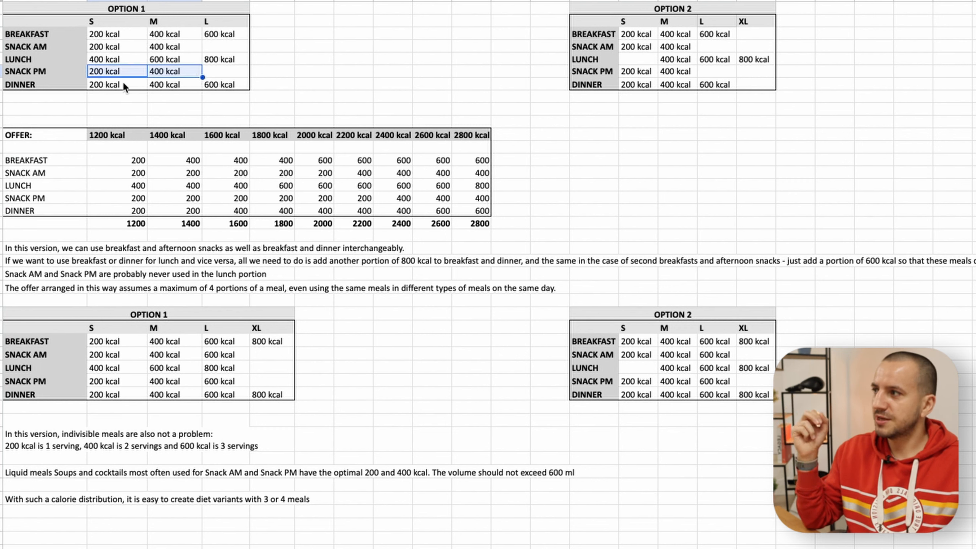
pyautogui.moveTo(124, 83); pyautogui.dragTo(207, 84)
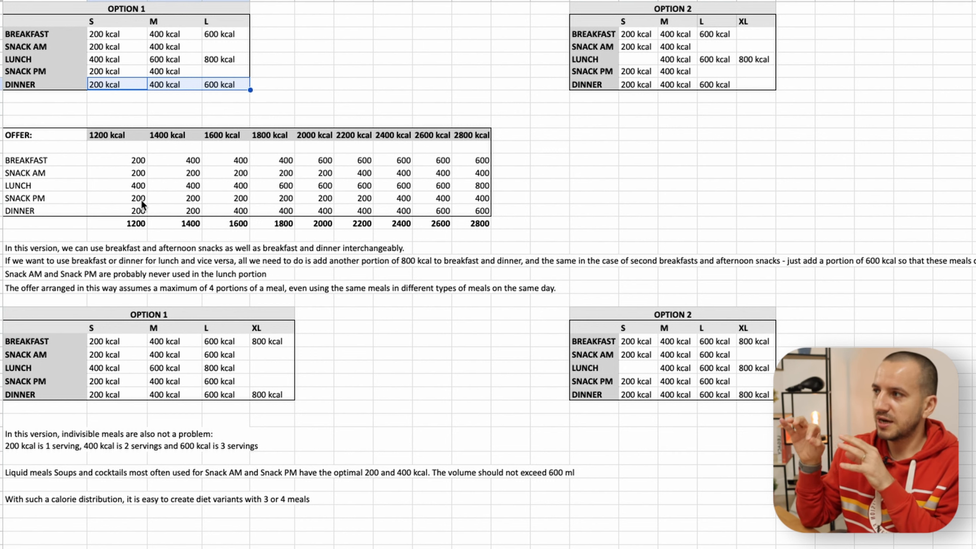
pyautogui.click(127, 72)
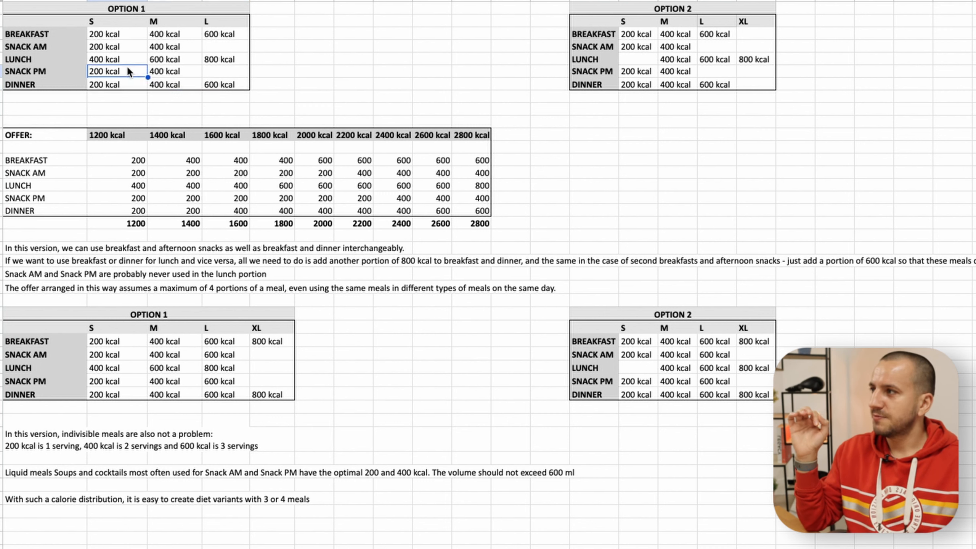
# - Compare the S, M and L portions of lunch with those of the other meals in the upper Option 1 table
pyautogui.click(113, 24)
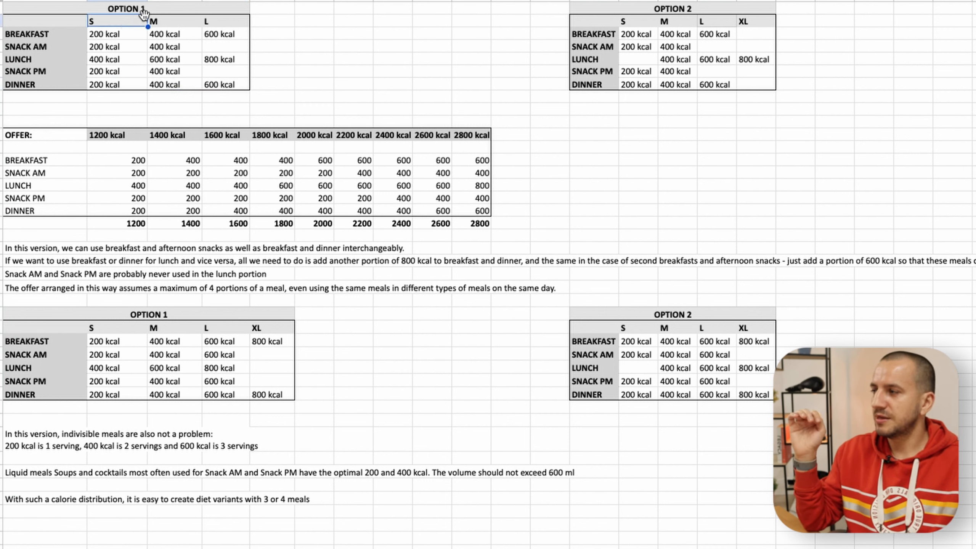
pyautogui.click(123, 50)
pyautogui.click(112, 23)
pyautogui.moveTo(115, 35); pyautogui.dragTo(113, 80)
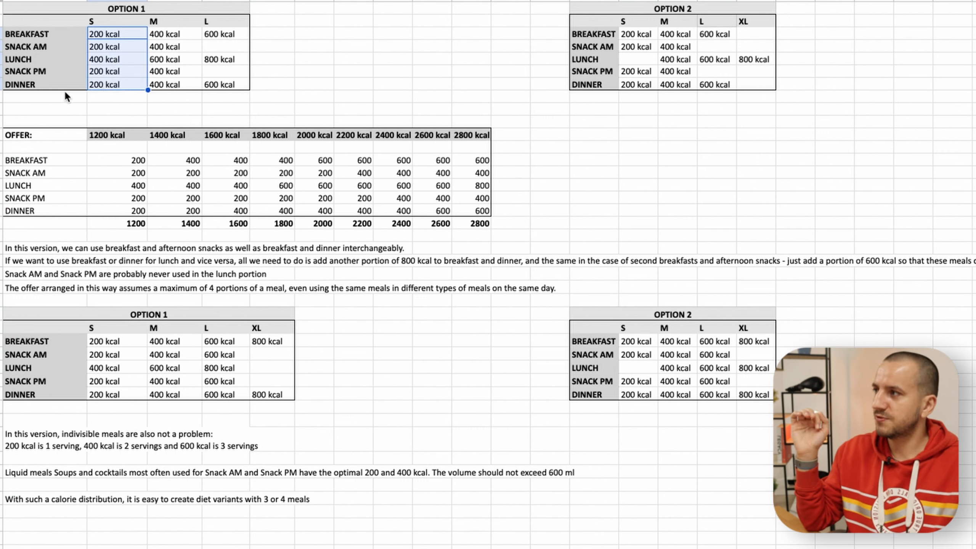
pyautogui.click(98, 60)
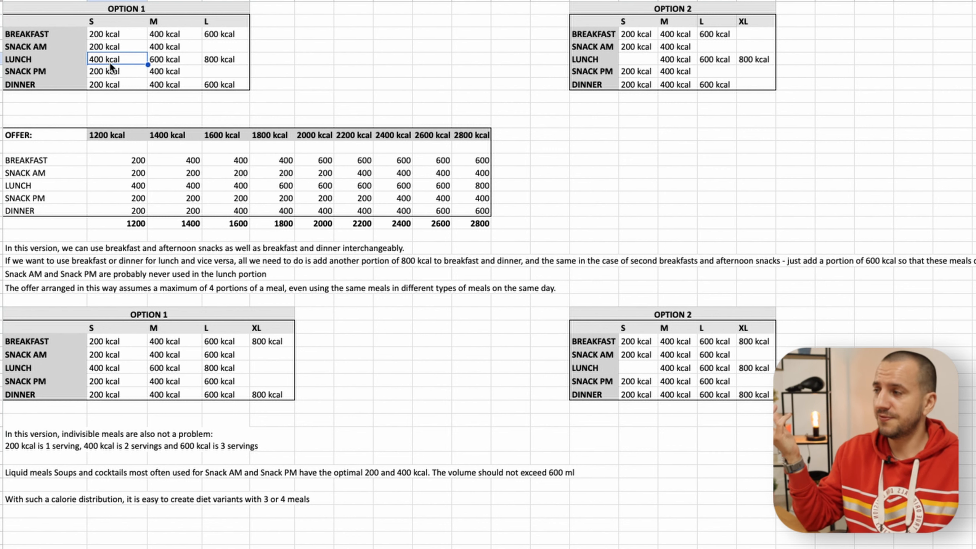
pyautogui.click(100, 35)
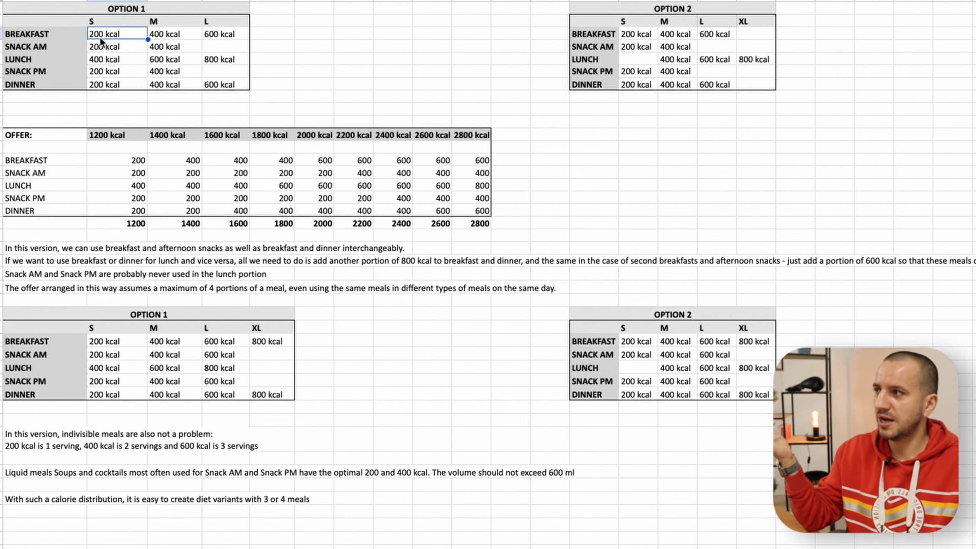
pyautogui.click(164, 24)
pyautogui.click(160, 60)
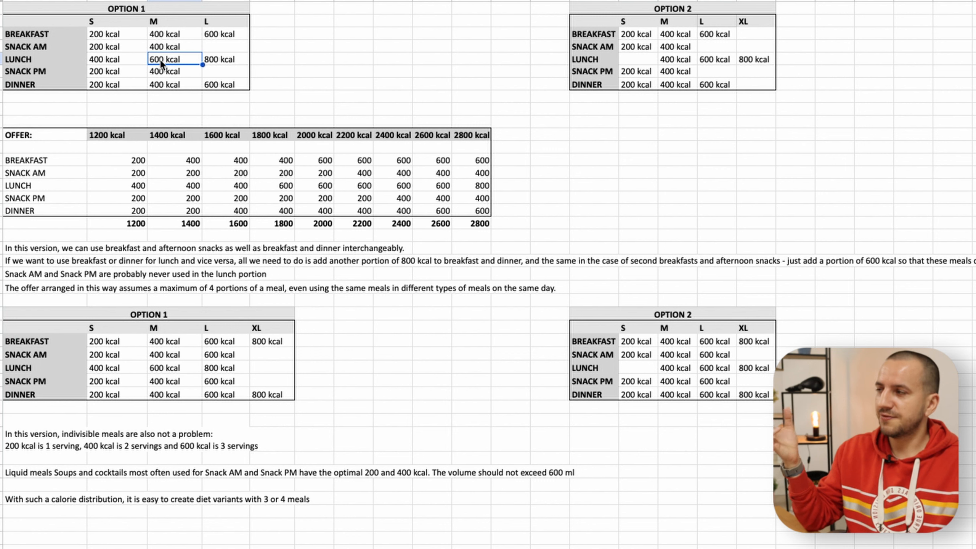
pyautogui.click(167, 37)
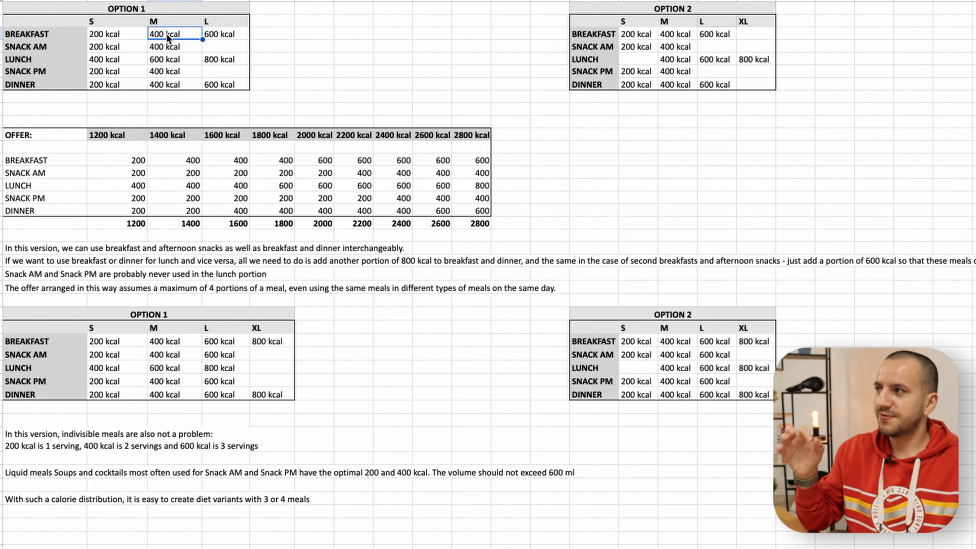
pyautogui.click(220, 37)
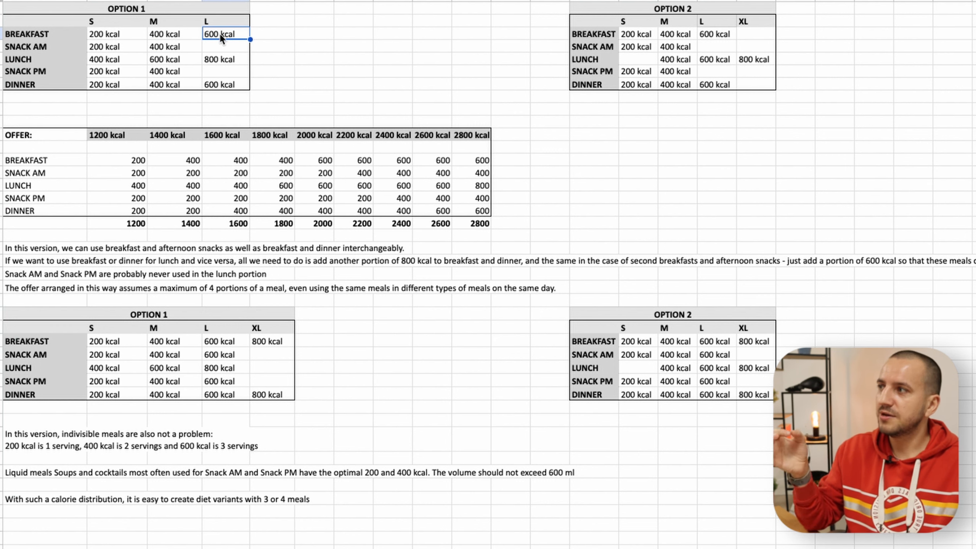
pyautogui.click(220, 60)
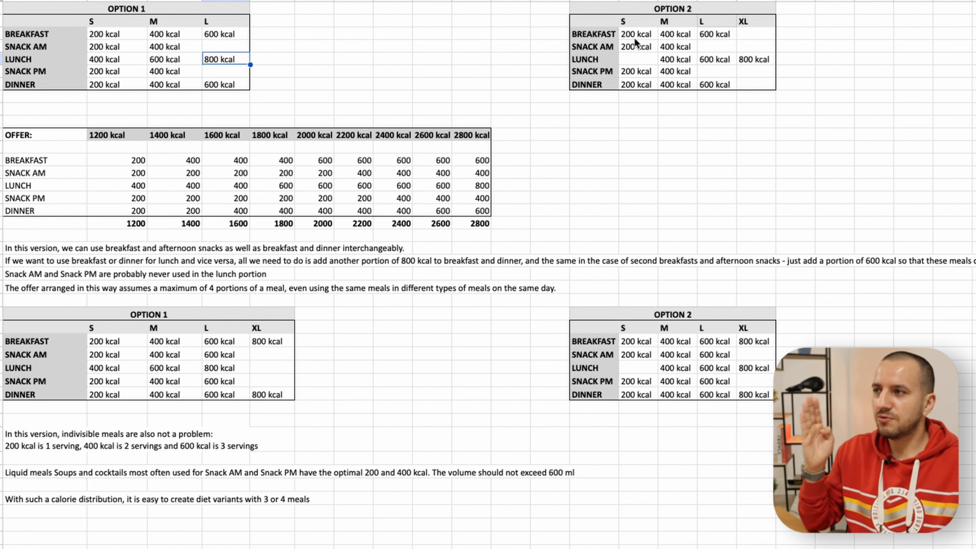
# - Examine the S, M, L and XL calorie portions across the meals in the upper Option 2 table
pyautogui.moveTo(636, 23); pyautogui.dragTo(639, 80)
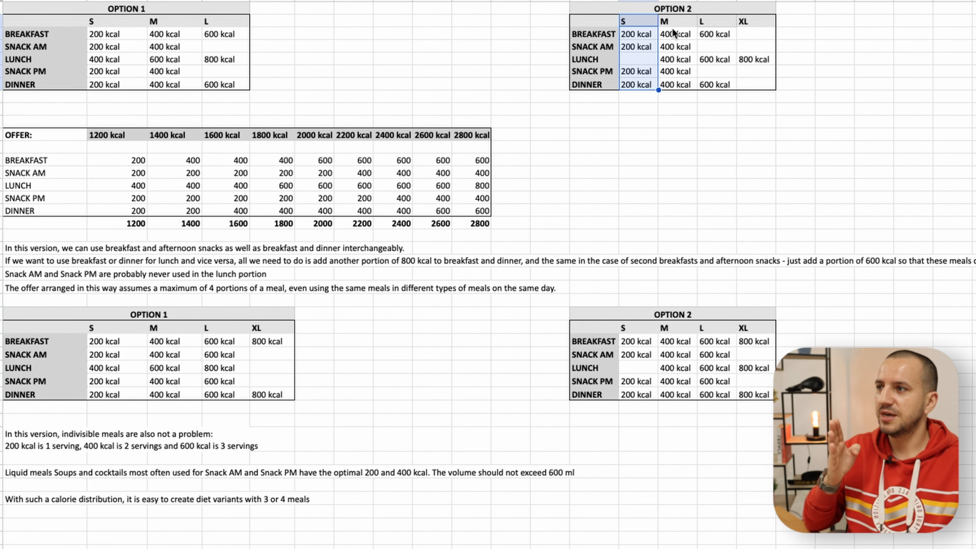
pyautogui.click(675, 59)
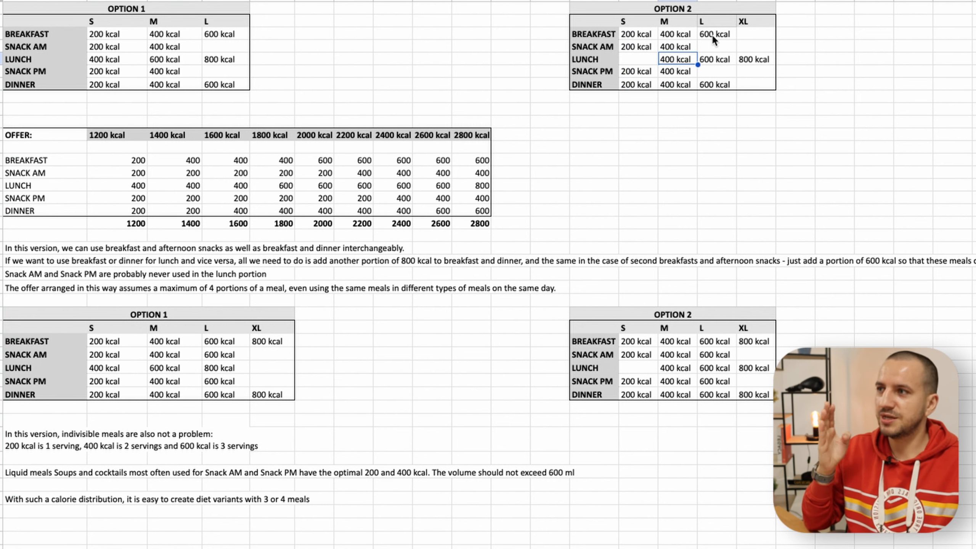
pyautogui.moveTo(711, 36); pyautogui.dragTo(709, 71)
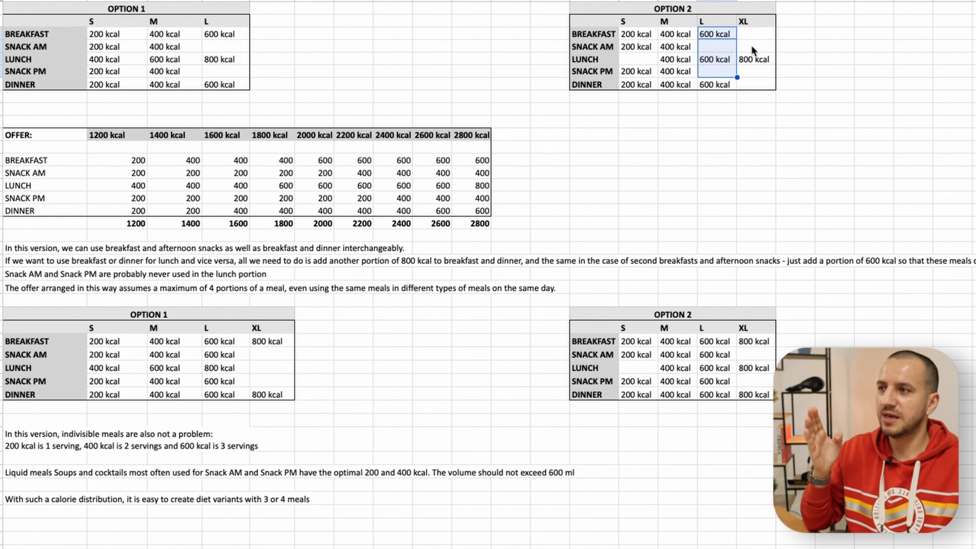
pyautogui.click(759, 60)
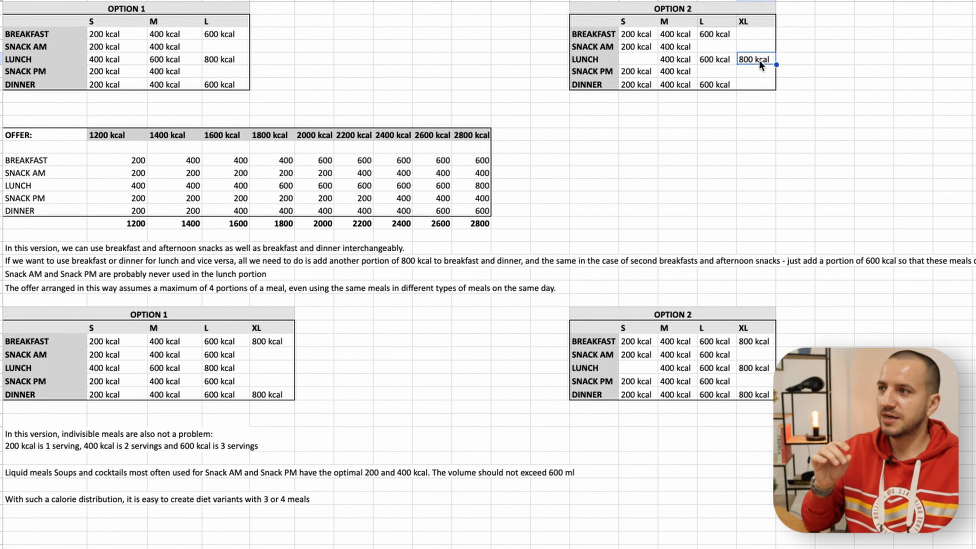
pyautogui.click(713, 43)
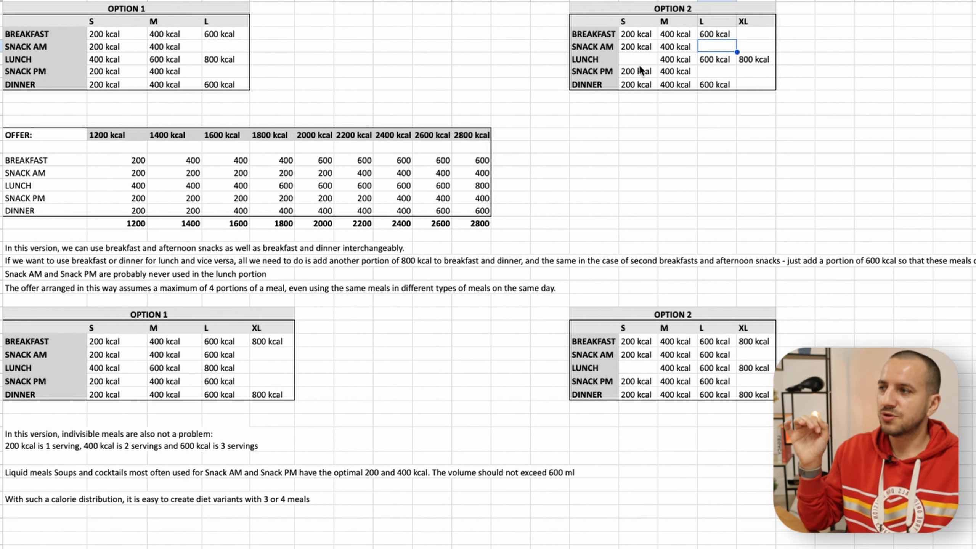
pyautogui.click(762, 38)
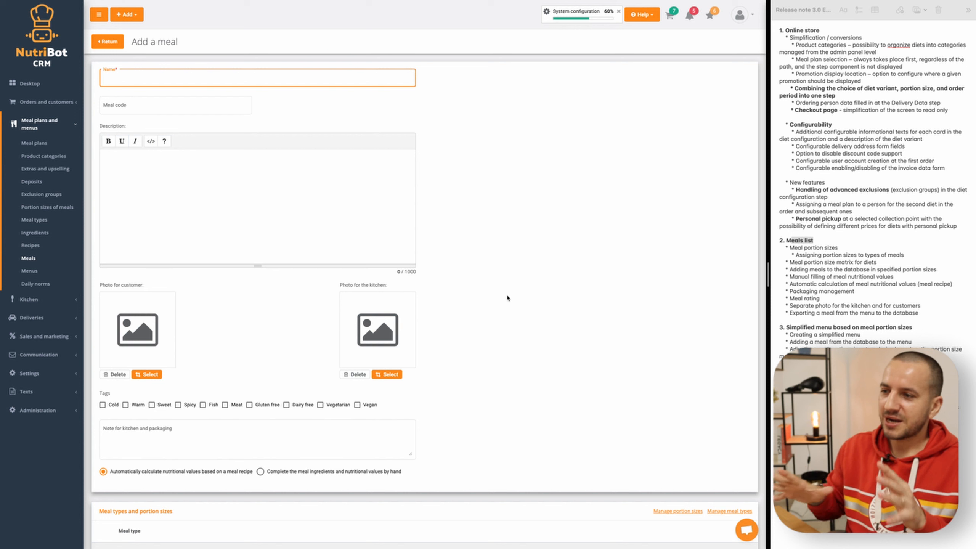
# - Open a new meal form from the meals list and review the meal types available for portion sizes
pyautogui.click(107, 41)
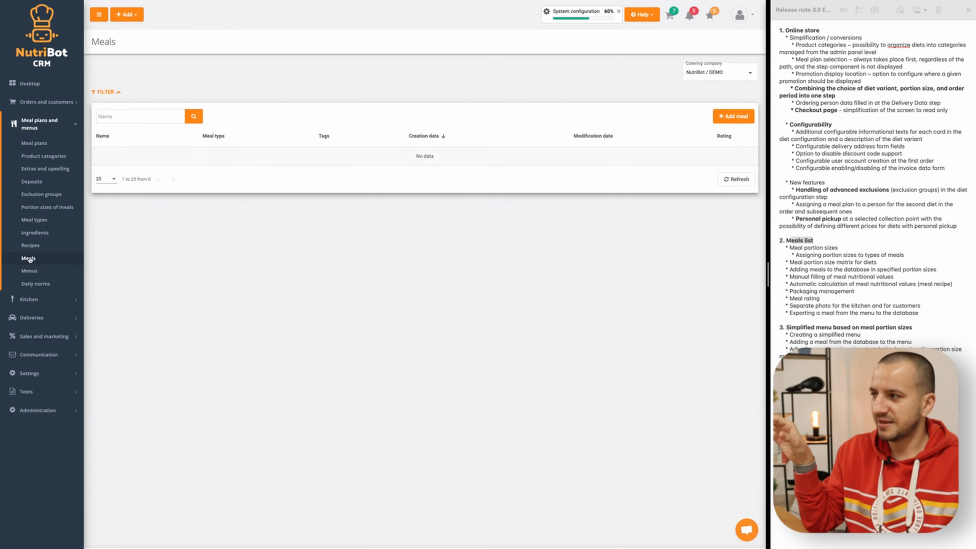
pyautogui.click(733, 117)
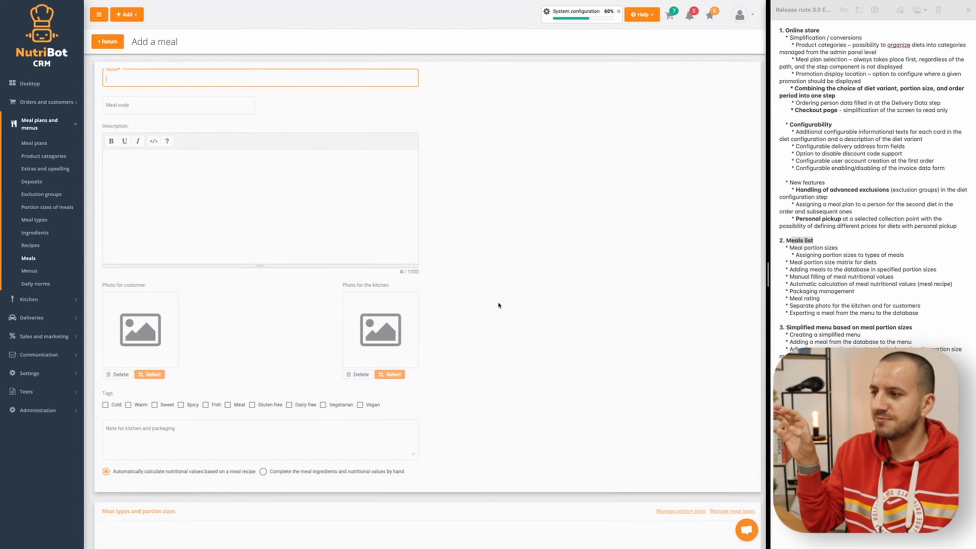
pyautogui.scroll(-10, 478, 328)
pyautogui.scroll(6, 478, 328)
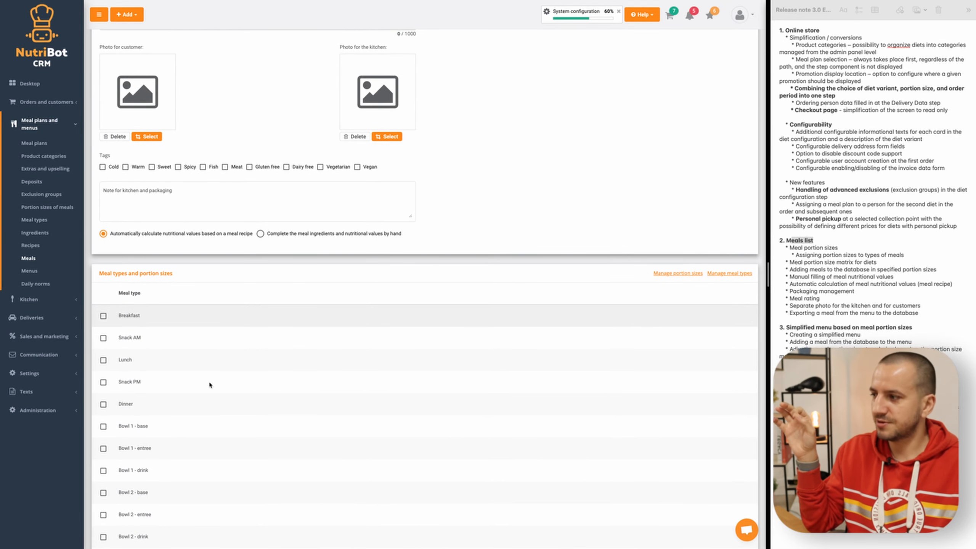
pyautogui.moveTo(135, 412); pyautogui.dragTo(115, 314)
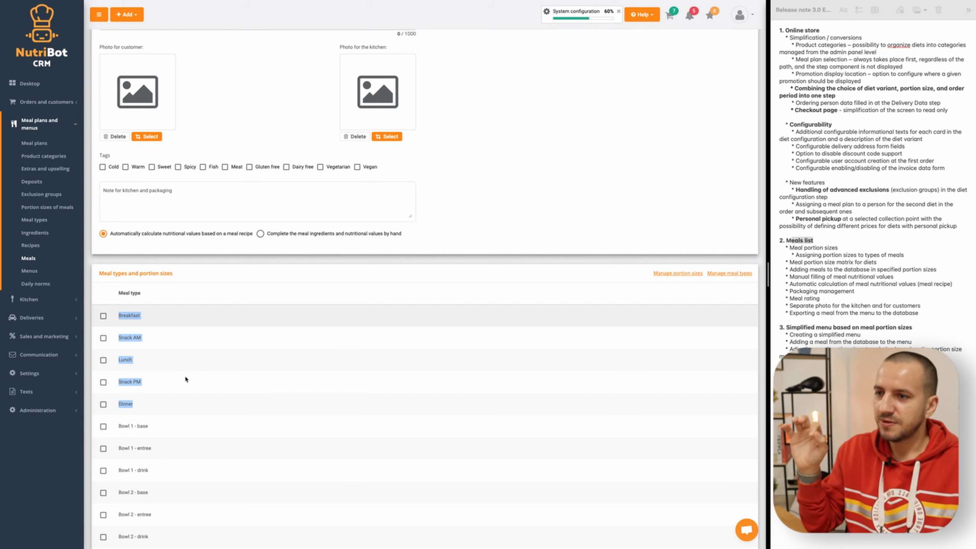
pyautogui.click(665, 301)
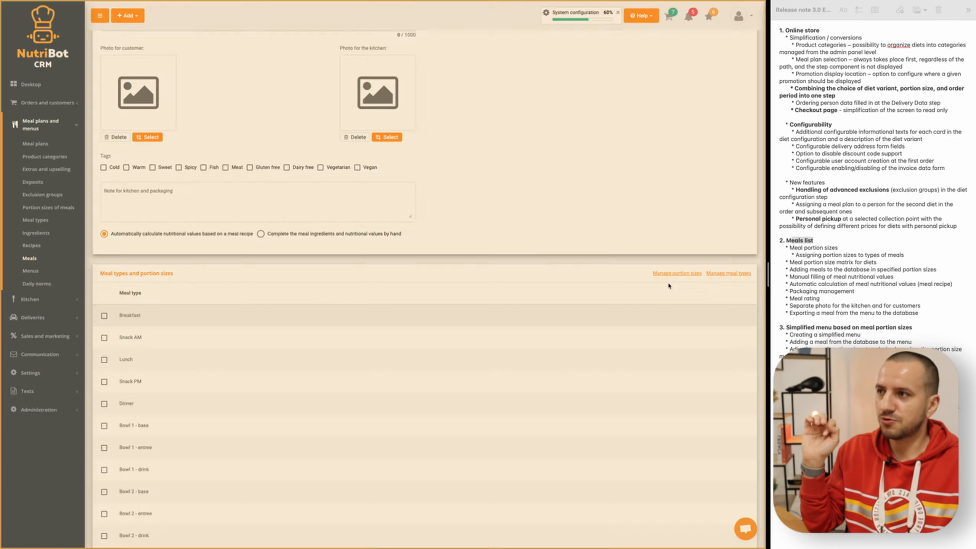
# - From the portion size management, add and save a meal portion size named Small with code S and sort order 1
pyautogui.click(670, 273)
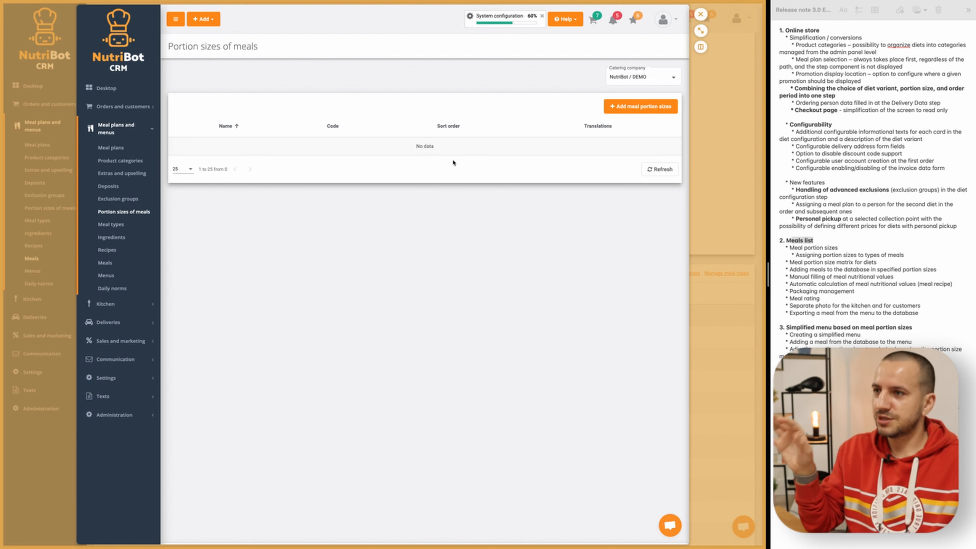
pyautogui.click(658, 106)
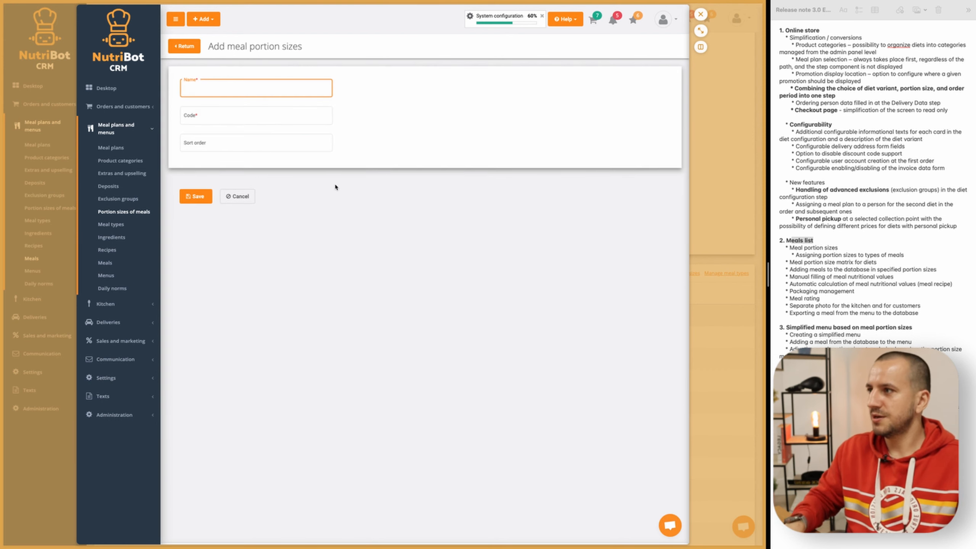
pyautogui.write('Small')
pyautogui.press('Tab')
pyautogui.write('S')
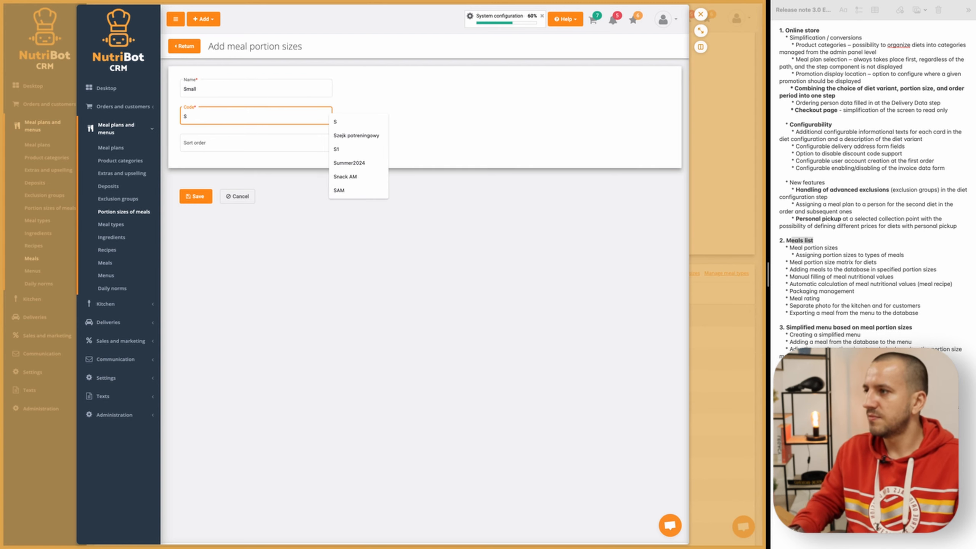
pyautogui.click(234, 144)
pyautogui.write('1')
pyautogui.click(196, 197)
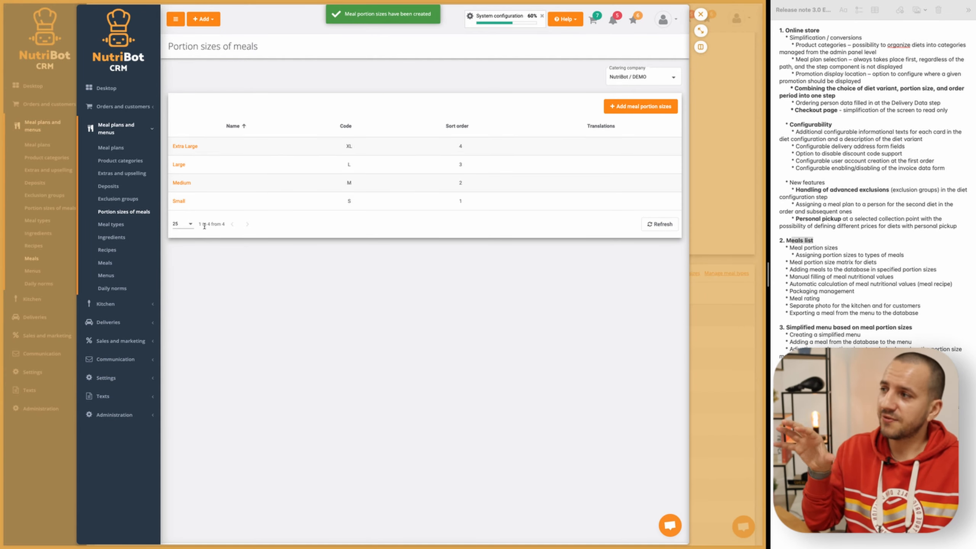
# - Return to the new meal form, reload it, and examine the portion size columns beside the meal types
pyautogui.click(109, 263)
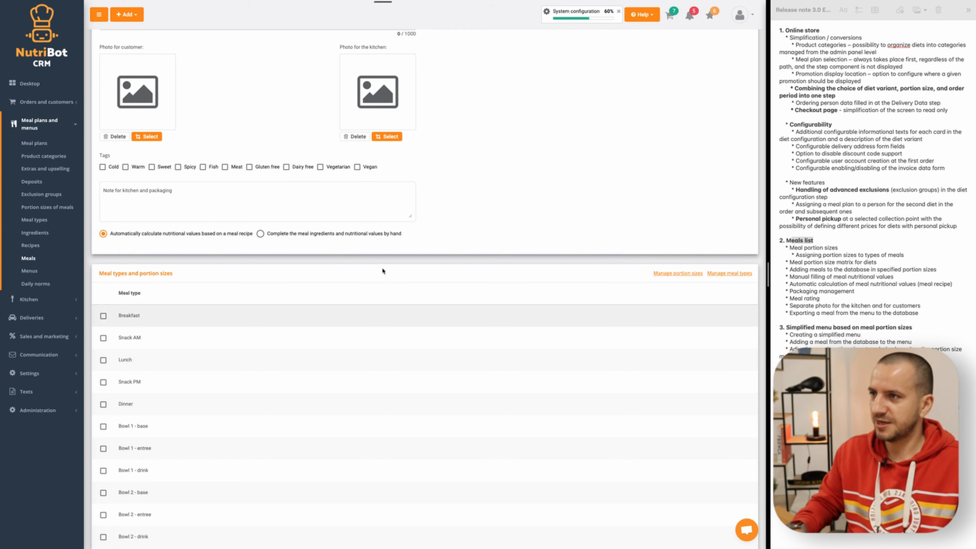
pyautogui.press('super+r')
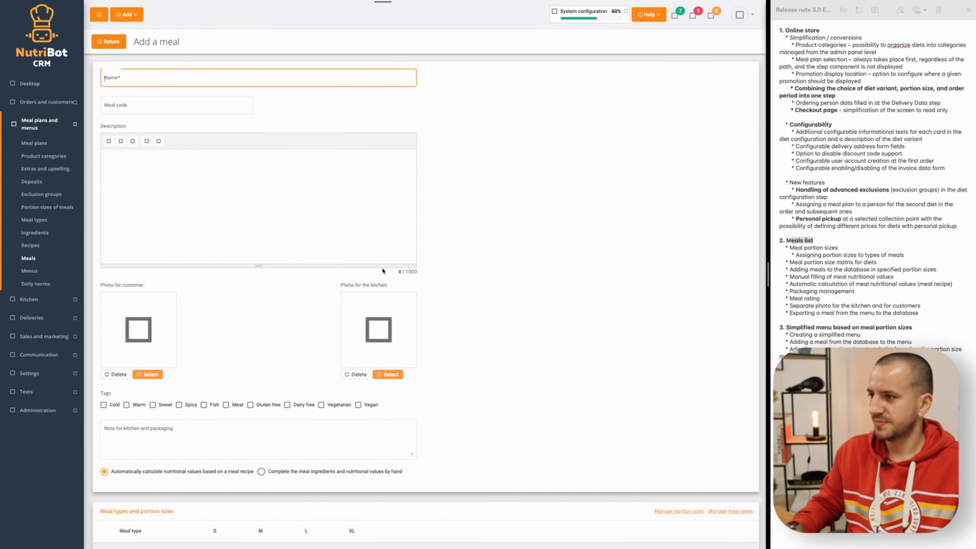
pyautogui.scroll(-5, 384, 350)
pyautogui.moveTo(207, 264); pyautogui.dragTo(375, 266)
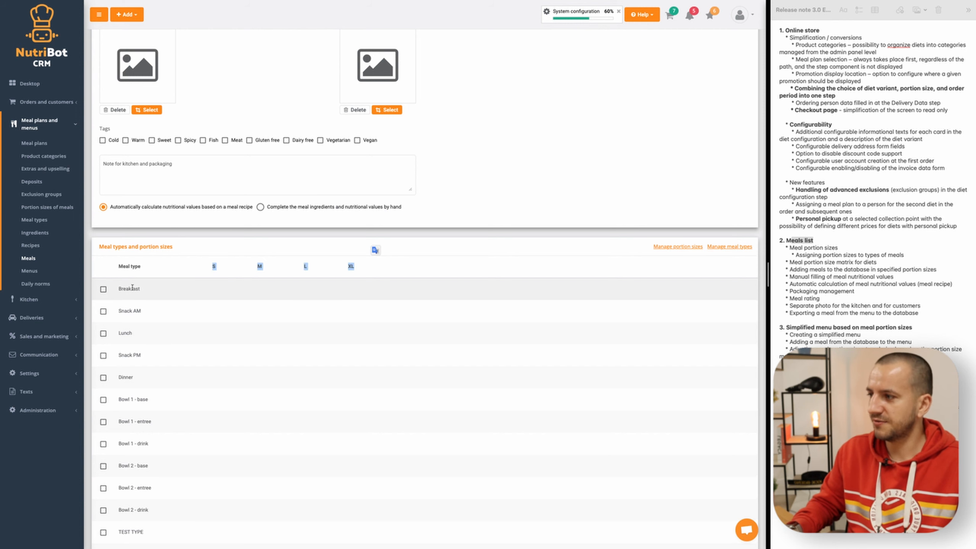
pyautogui.scroll(-1, 310, 308)
pyautogui.scroll(1, 300, 307)
pyautogui.click(248, 286)
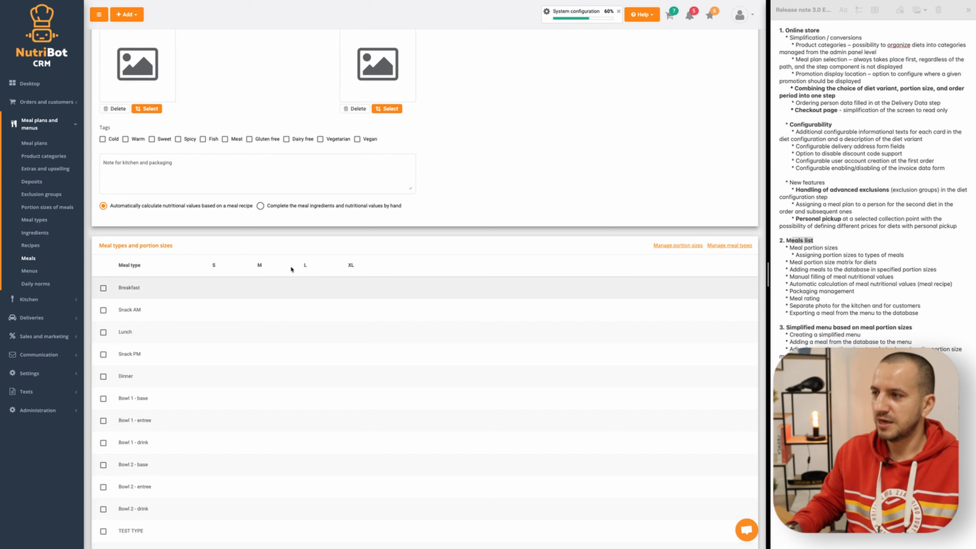
# - Open the meal types management from the meal form and sort the list by order in reports
pyautogui.click(727, 246)
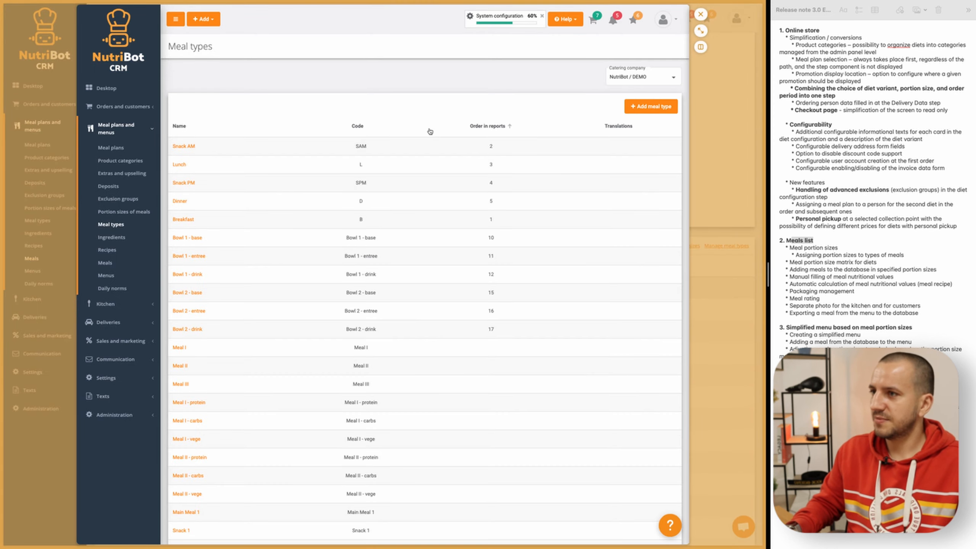
pyautogui.click(485, 126)
pyautogui.scroll(-2, 477, 292)
pyautogui.scroll(-1, 474, 316)
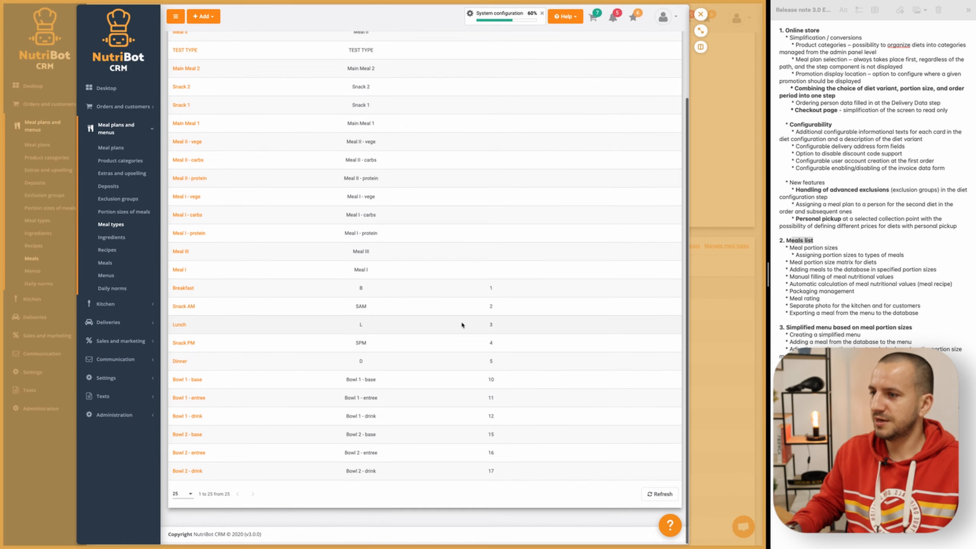
# - Open the Breakfast meal type for editing and assign the Small, Medium and Large portion sizes to it
pyautogui.click(184, 292)
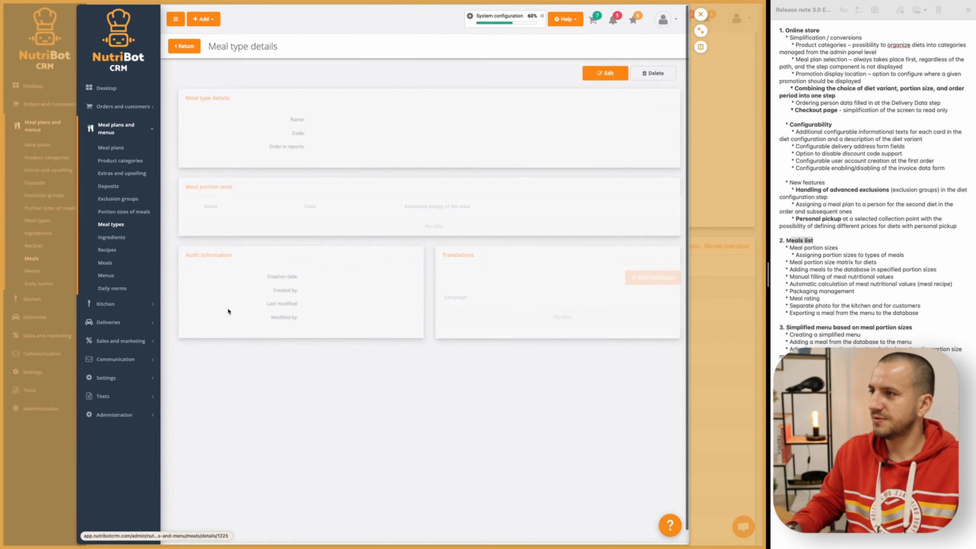
pyautogui.click(600, 76)
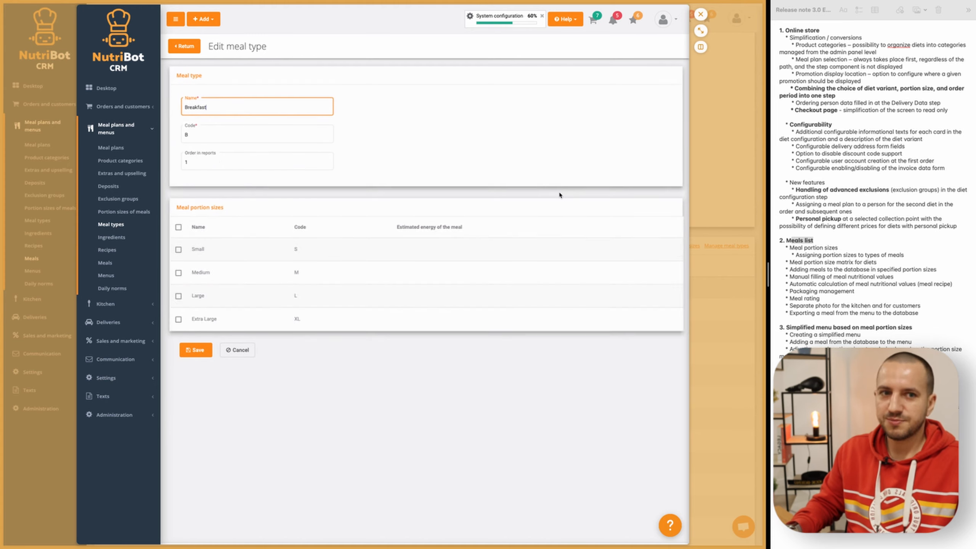
pyautogui.click(176, 249)
pyautogui.click(176, 272)
pyautogui.click(176, 295)
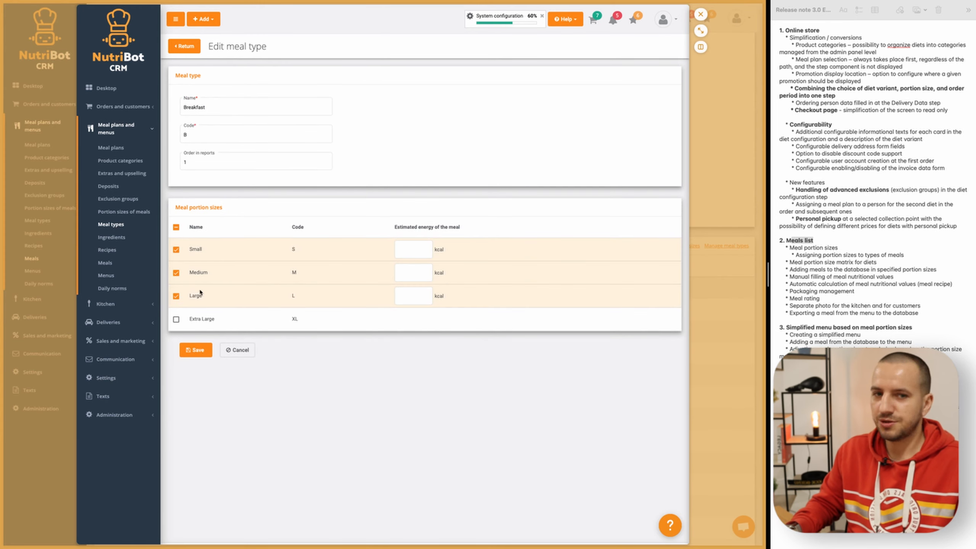
# - Set Breakfast's estimated energy to 200 kcal for Small, 400 kcal for Medium and 600 kcal for Large, and save the meal type
pyautogui.click(403, 249)
pyautogui.write('200')
pyautogui.click(409, 269)
pyautogui.write('400')
pyautogui.click(409, 298)
pyautogui.write('600')
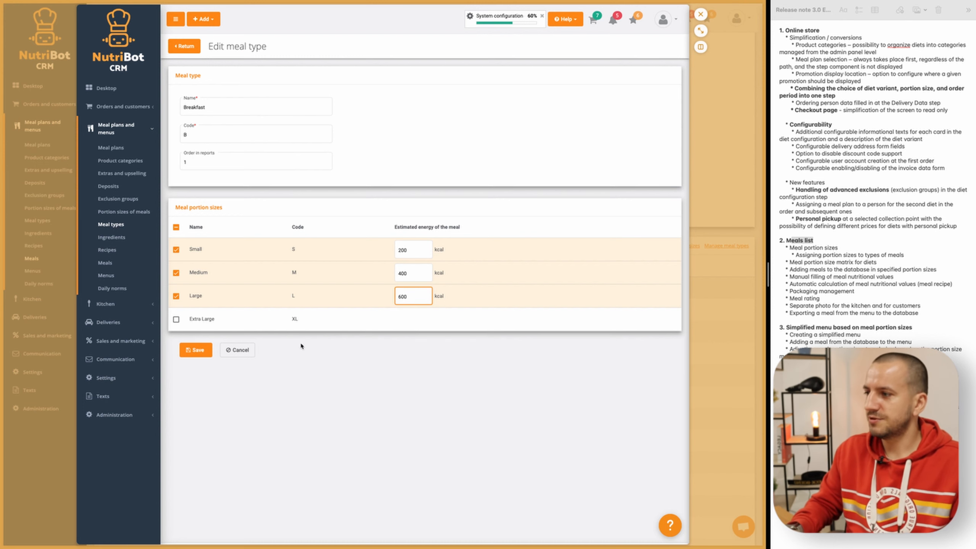
pyautogui.click(195, 350)
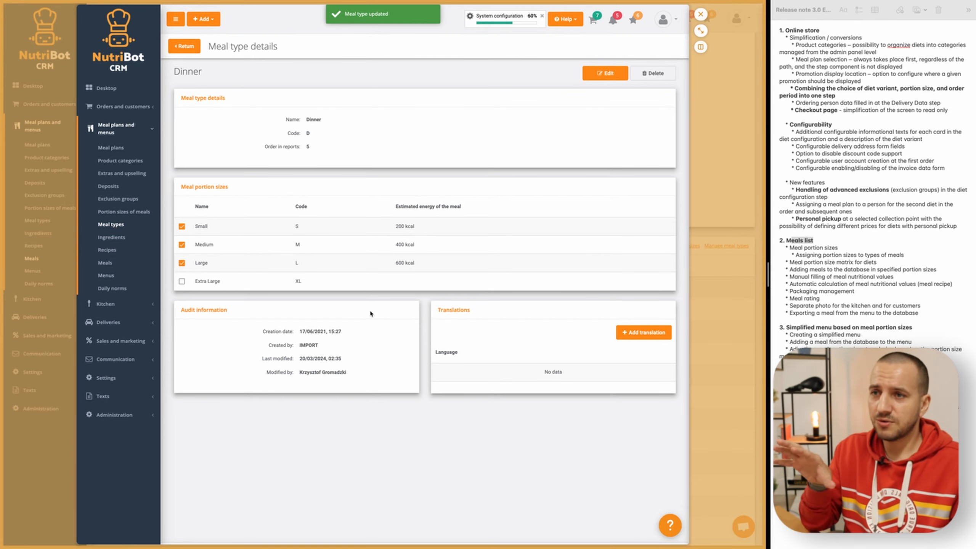
# - Return to the new meal form, reload it, and examine the calorie portions offered for each meal type
pyautogui.click(184, 46)
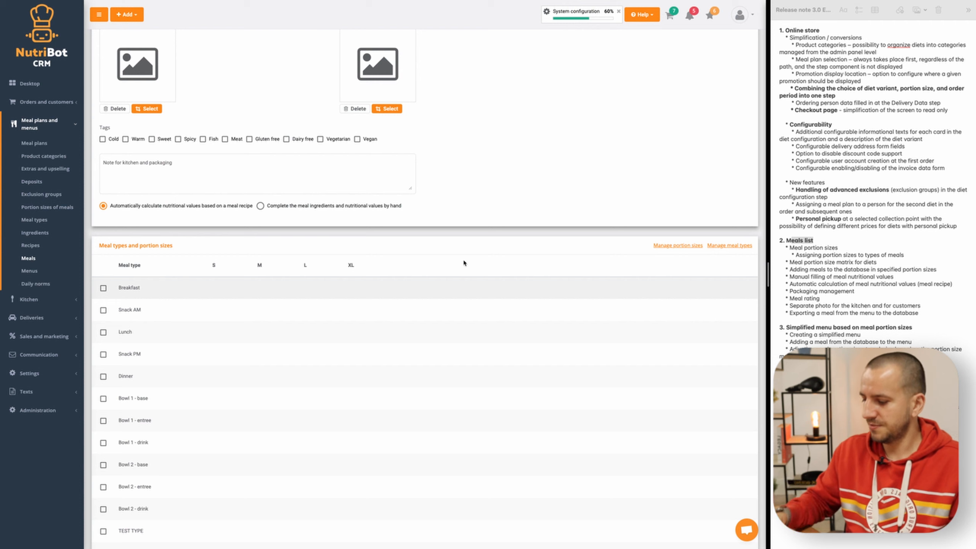
pyautogui.press('super+r')
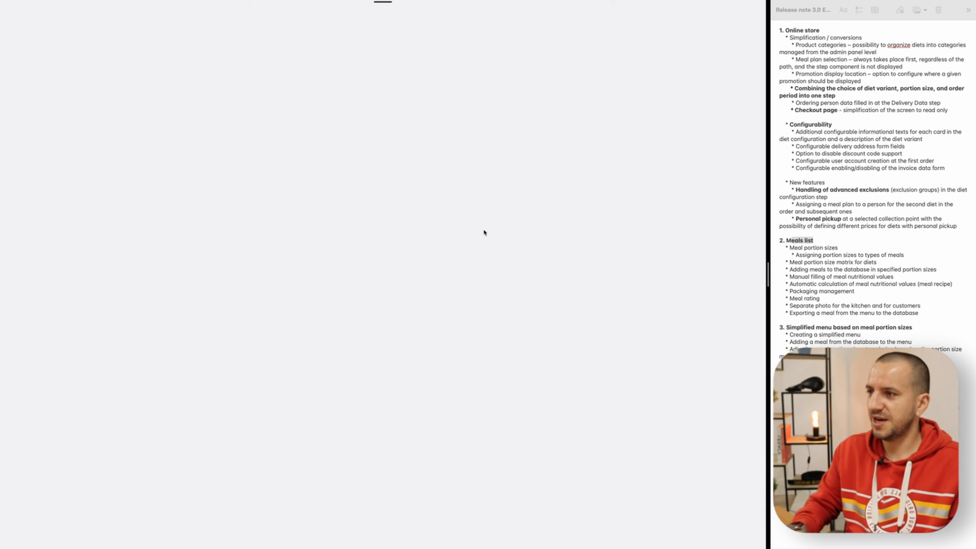
pyautogui.scroll(-7, 484, 233)
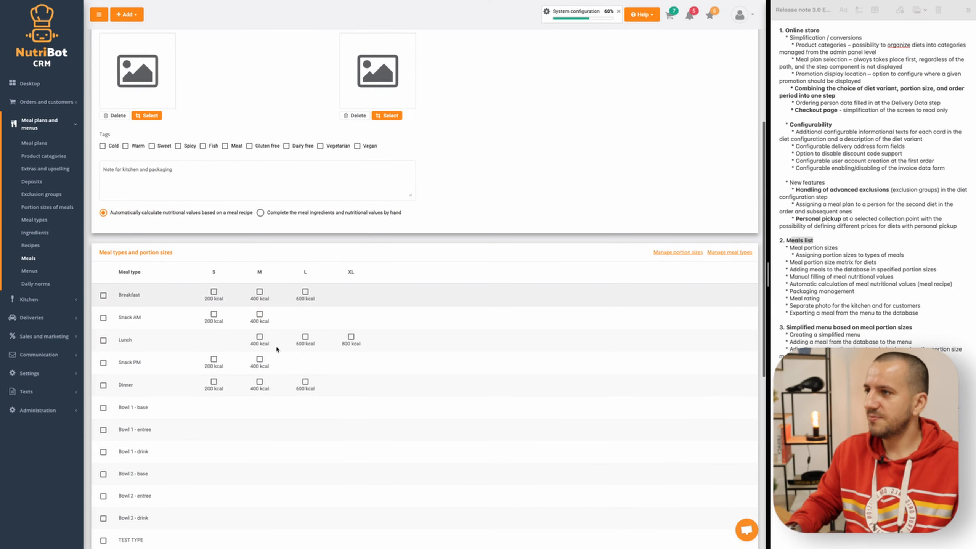
pyautogui.scroll(1, 276, 348)
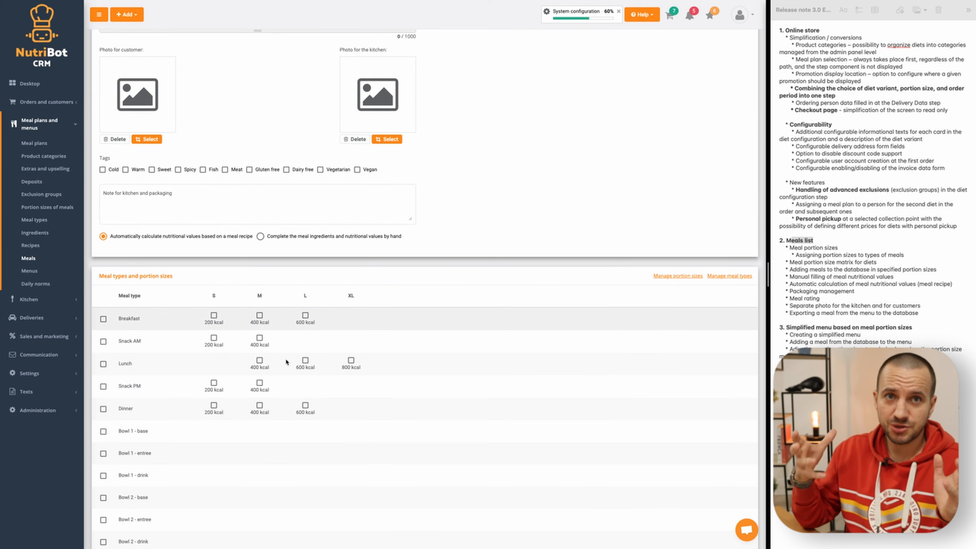
pyautogui.scroll(5, 286, 361)
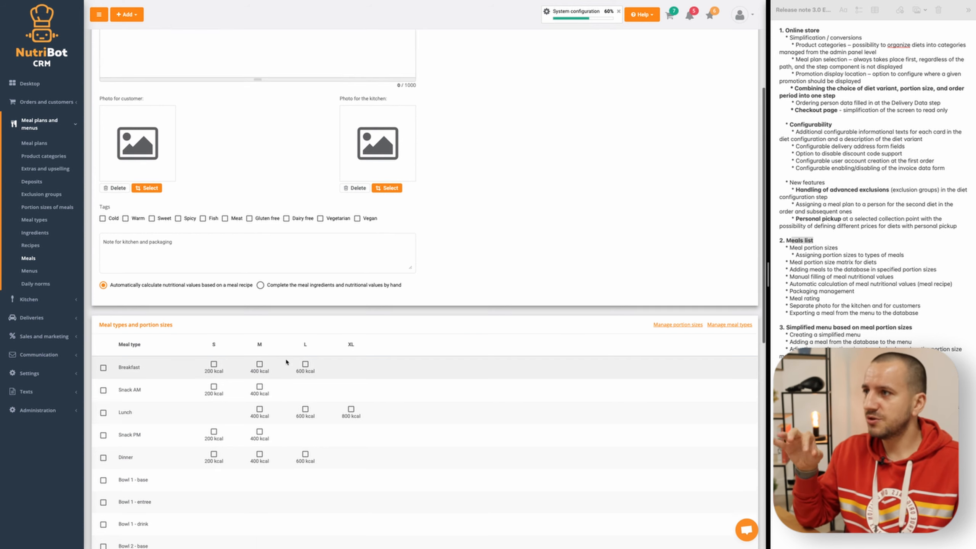
pyautogui.scroll(-5, 267, 287)
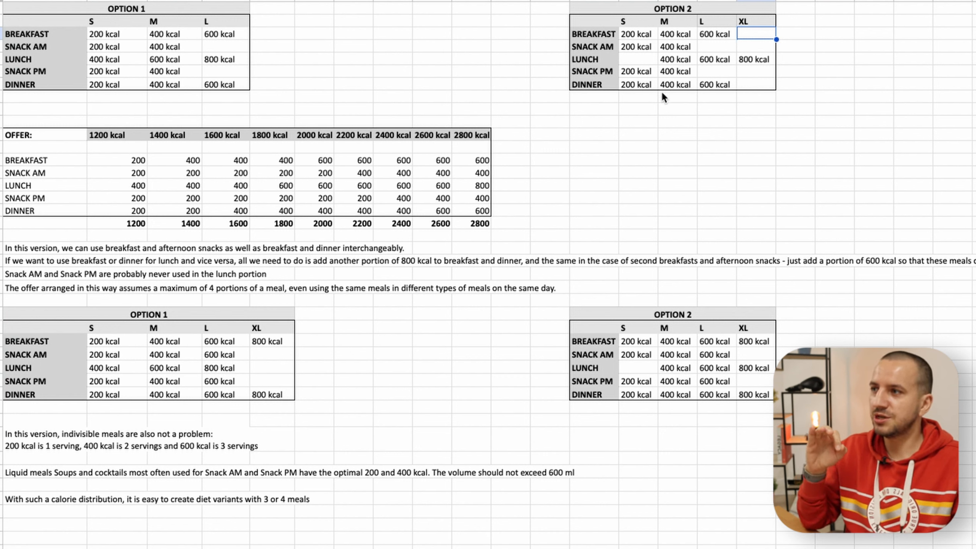
# - Switch to the portion planning spreadsheet and examine the Option 2 portion table and the 1200, 1400 and 1600 kcal offer columns
pyautogui.click(630, 47)
pyautogui.moveTo(592, 14); pyautogui.dragTo(745, 81)
pyautogui.click(717, 159)
pyautogui.click(650, 36)
pyautogui.click(687, 43)
pyautogui.moveTo(119, 138); pyautogui.dragTo(120, 223)
pyautogui.moveTo(184, 135); pyautogui.dragTo(194, 210)
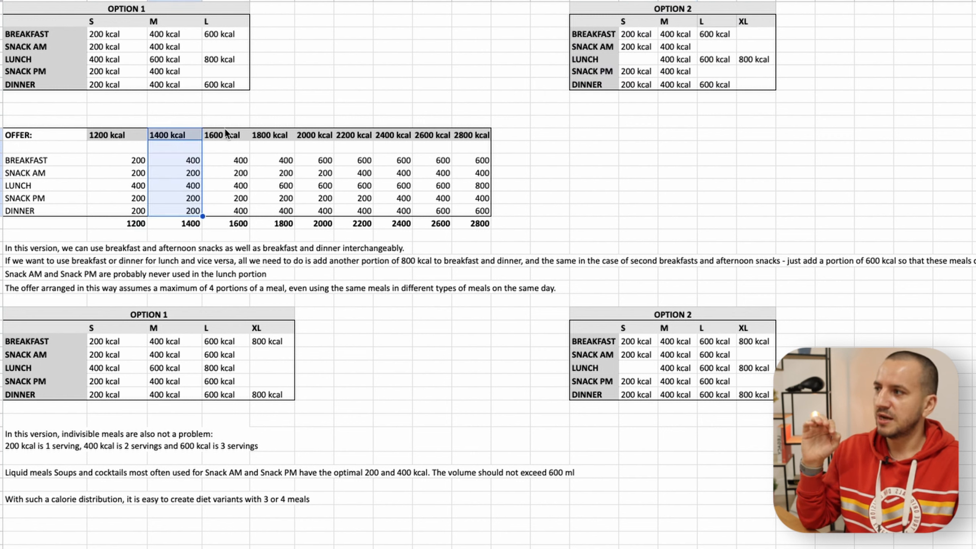
pyautogui.moveTo(226, 134); pyautogui.dragTo(242, 224)
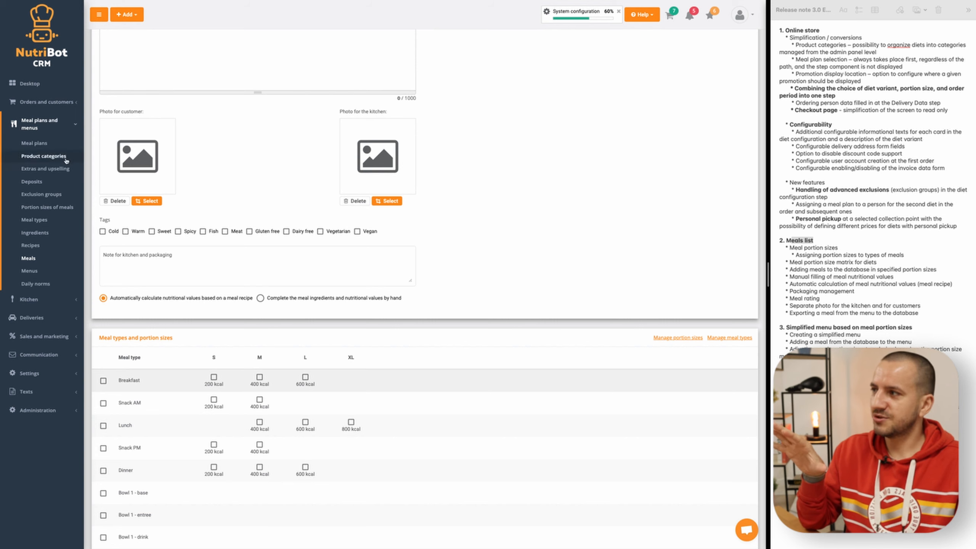
# - Open the meal portion sizes of the Muscle Gain plan's Full Day (Breakfast, Lunch, Dinner + 2 Snacks) variant for editing
pyautogui.click(34, 142)
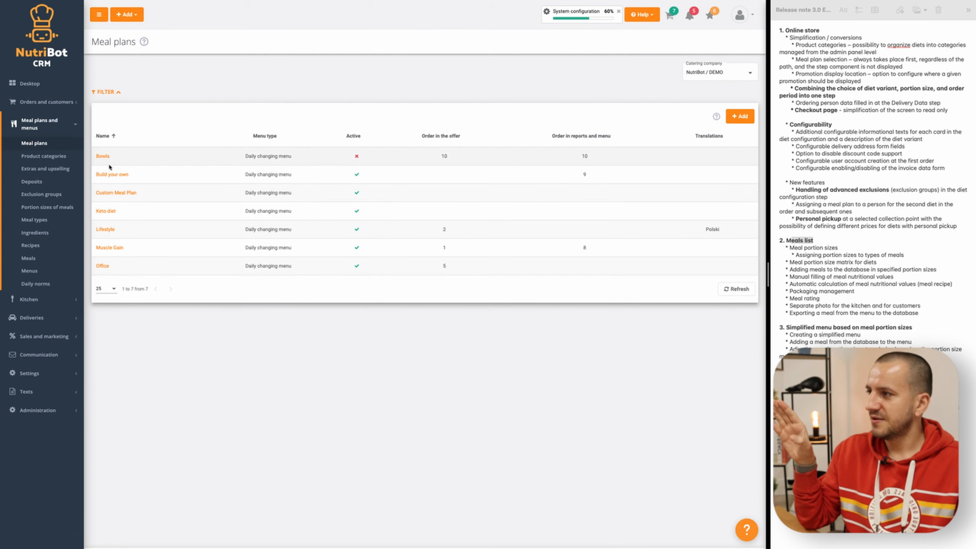
pyautogui.click(112, 247)
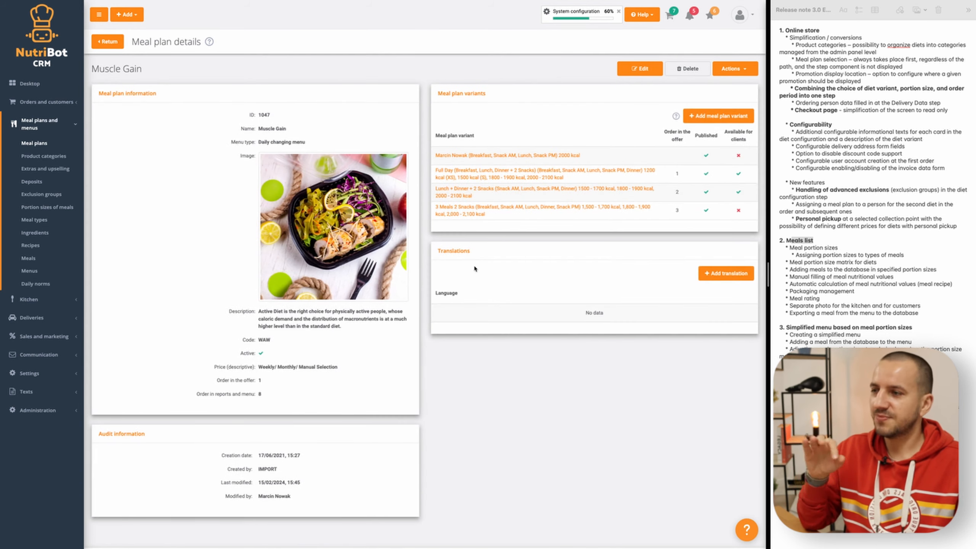
pyautogui.click(480, 172)
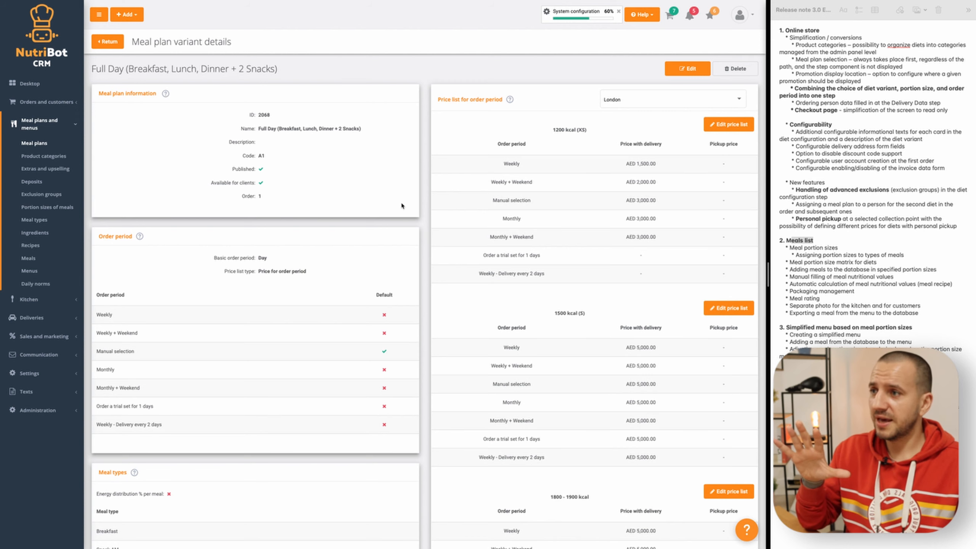
pyautogui.scroll(-12, 356, 251)
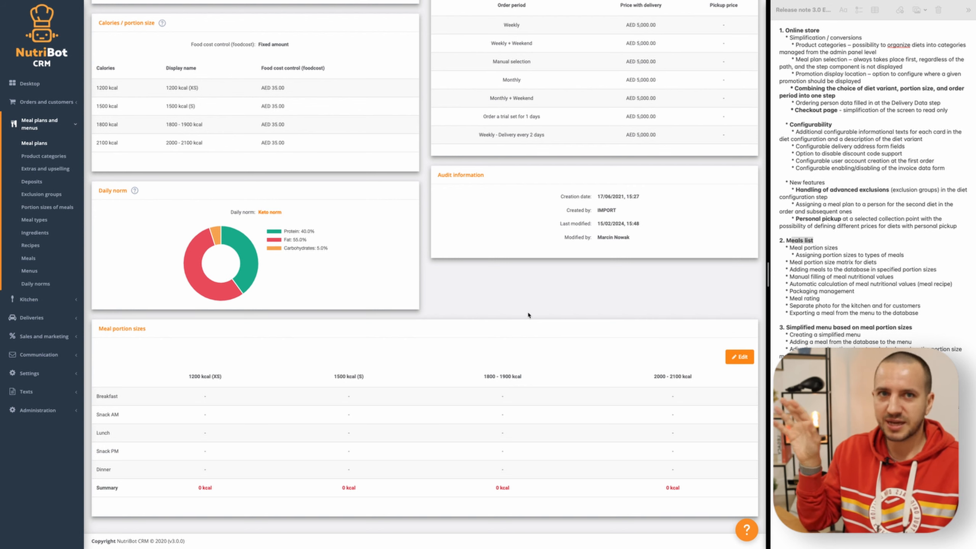
pyautogui.click(739, 357)
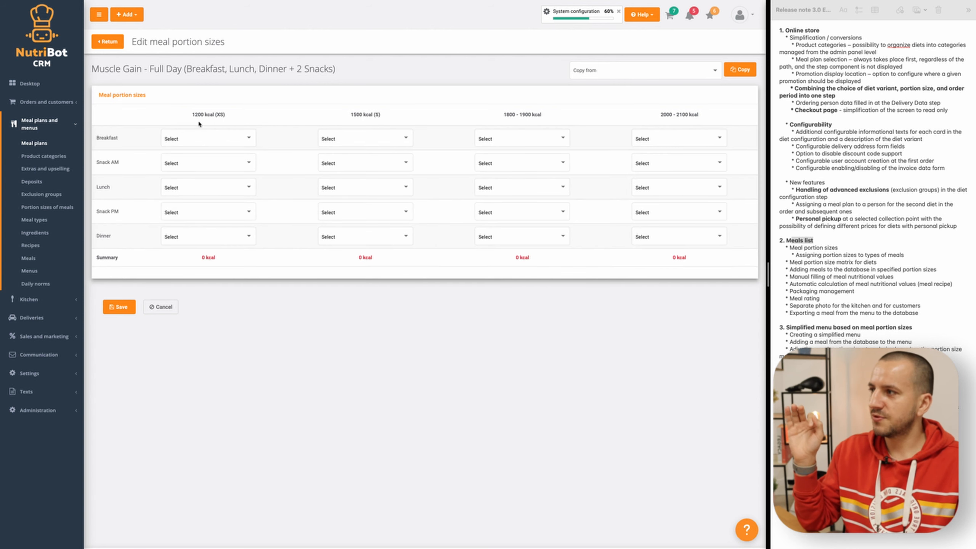
# - For the 1200 kcal (XS) size, assign Small (200 kcal) to Breakfast and Snack AM and Medium (400 kcal) to Lunch
pyautogui.click(190, 139)
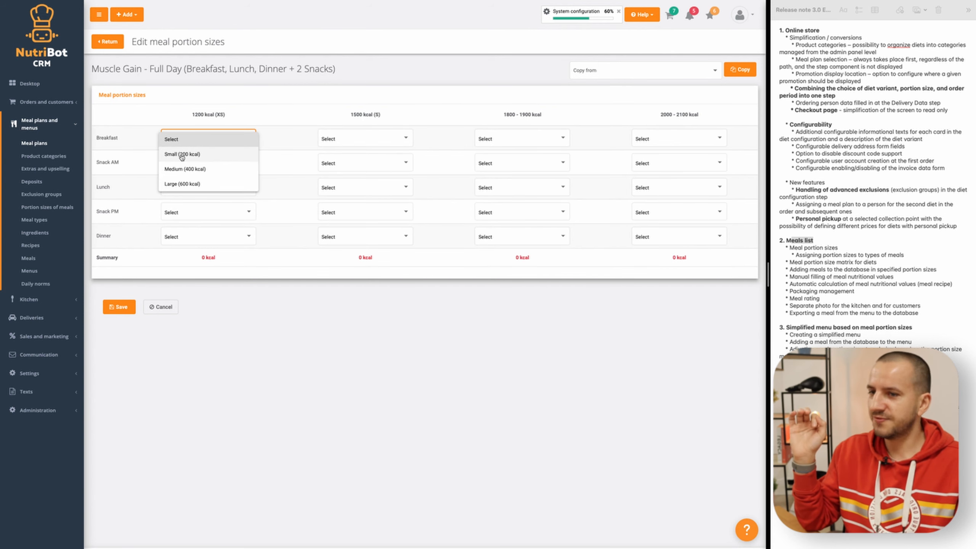
pyautogui.click(183, 154)
pyautogui.click(184, 163)
pyautogui.click(183, 178)
pyautogui.click(194, 192)
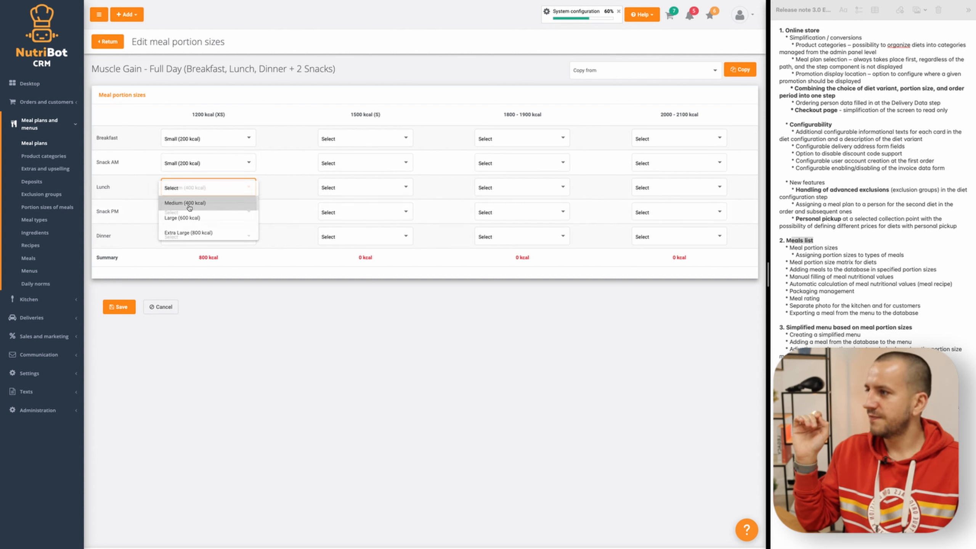
pyautogui.click(184, 203)
# - Complete the 1200 kcal (XS) size with Small (200 kcal) for Snack PM and Dinner, and save the variant's portion sizes
pyautogui.click(180, 216)
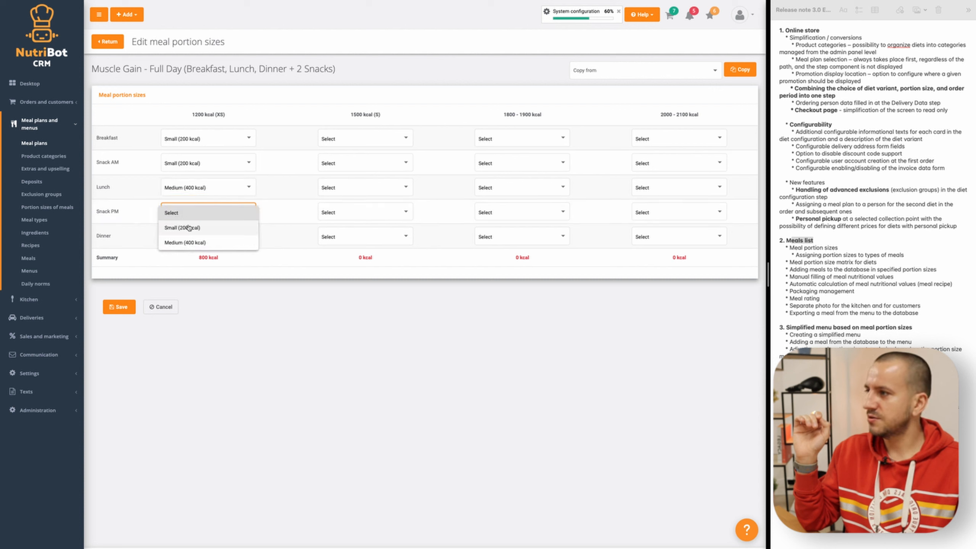
pyautogui.click(188, 226)
pyautogui.click(192, 237)
pyautogui.click(195, 254)
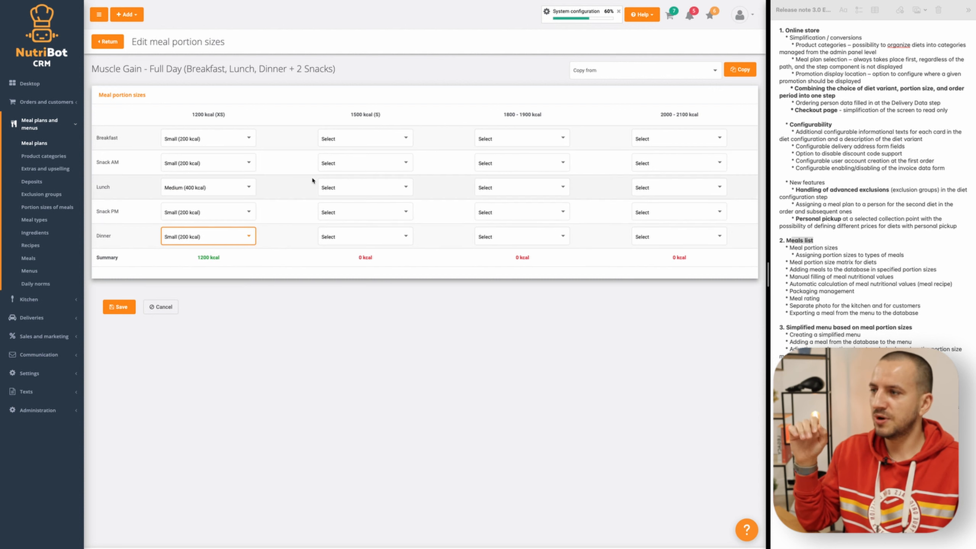
pyautogui.moveTo(197, 260); pyautogui.dragTo(226, 261)
pyautogui.click(207, 260)
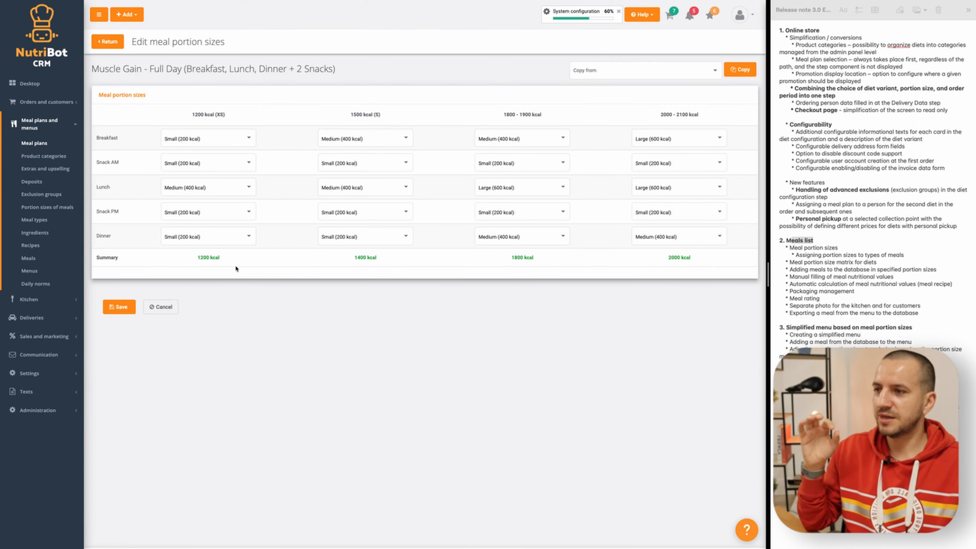
pyautogui.click(117, 307)
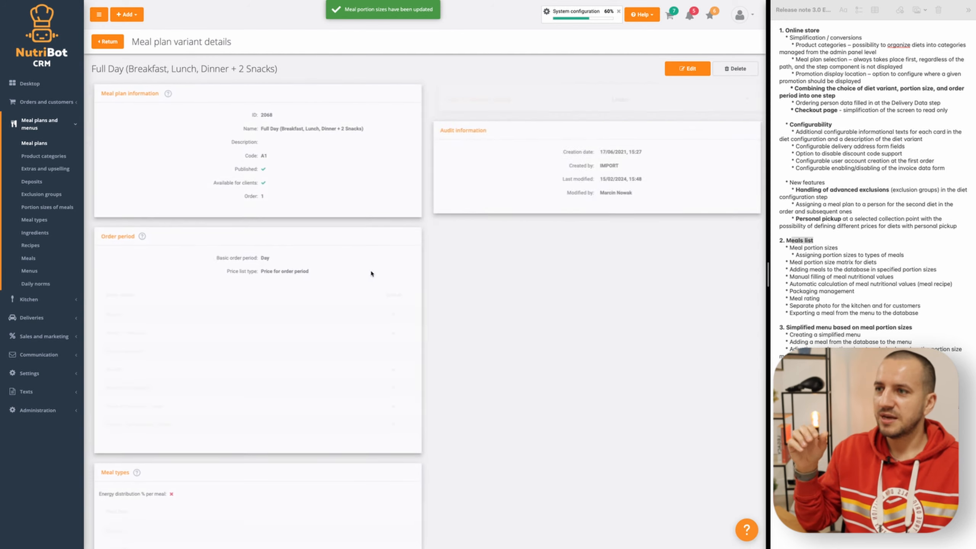
# - Try to copy the meal portion sizes from Muscle Gain - Full Day into the plan's Lunch + Dinner + 2 Snacks variant
pyautogui.click(108, 41)
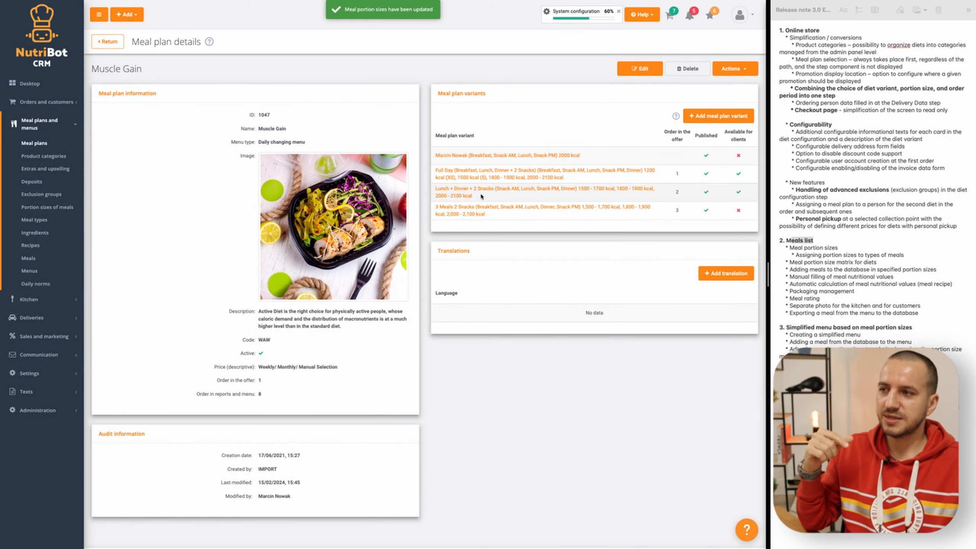
pyautogui.click(474, 198)
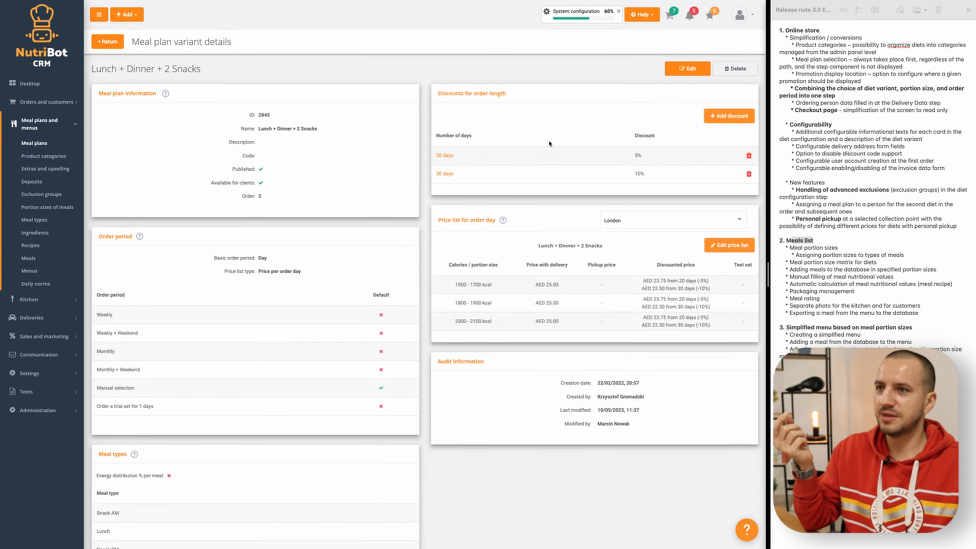
pyautogui.scroll(-10, 537, 250)
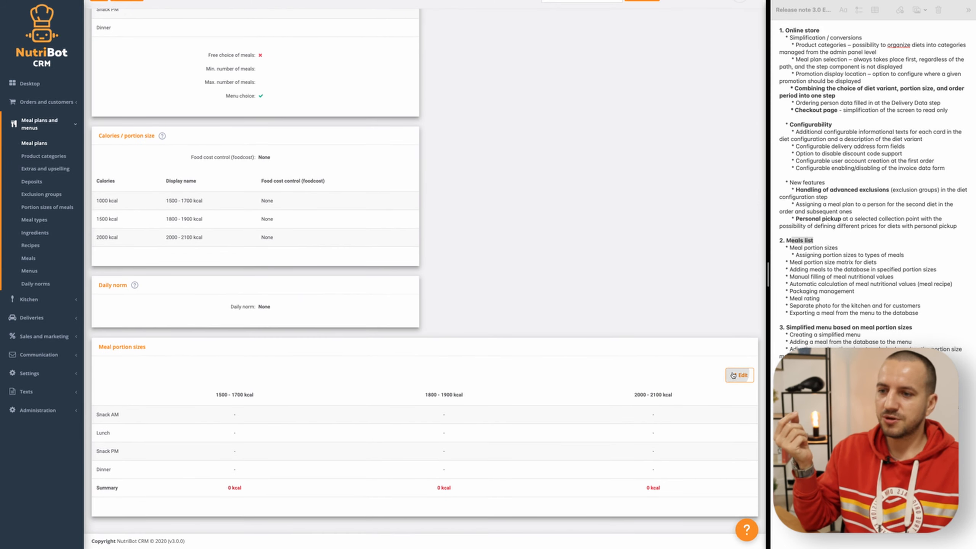
pyautogui.click(737, 375)
pyautogui.click(611, 72)
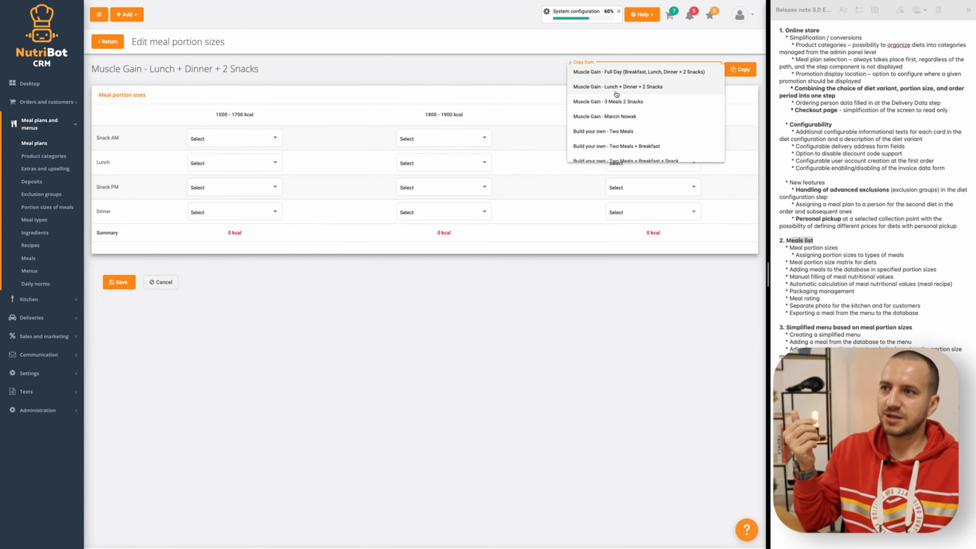
pyautogui.click(607, 73)
pyautogui.click(739, 69)
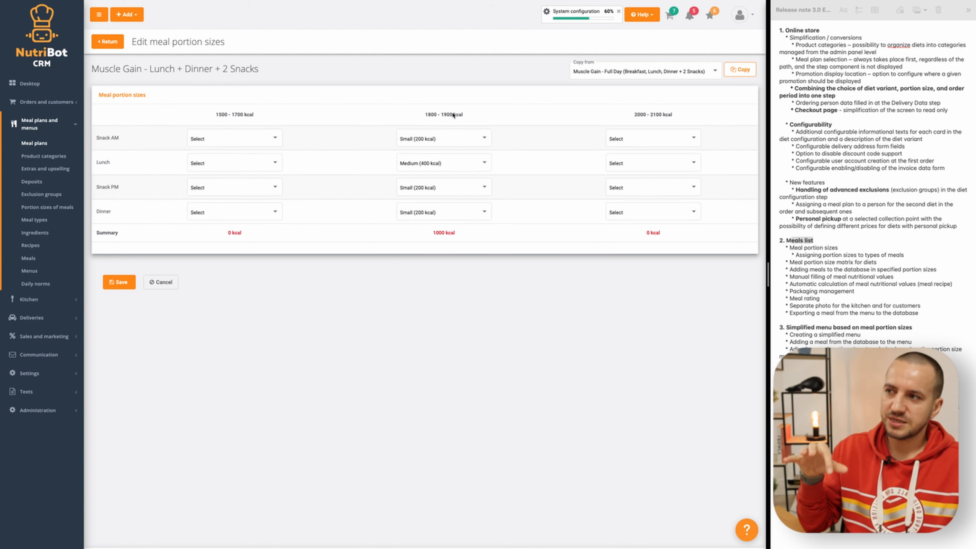
pyautogui.click(165, 284)
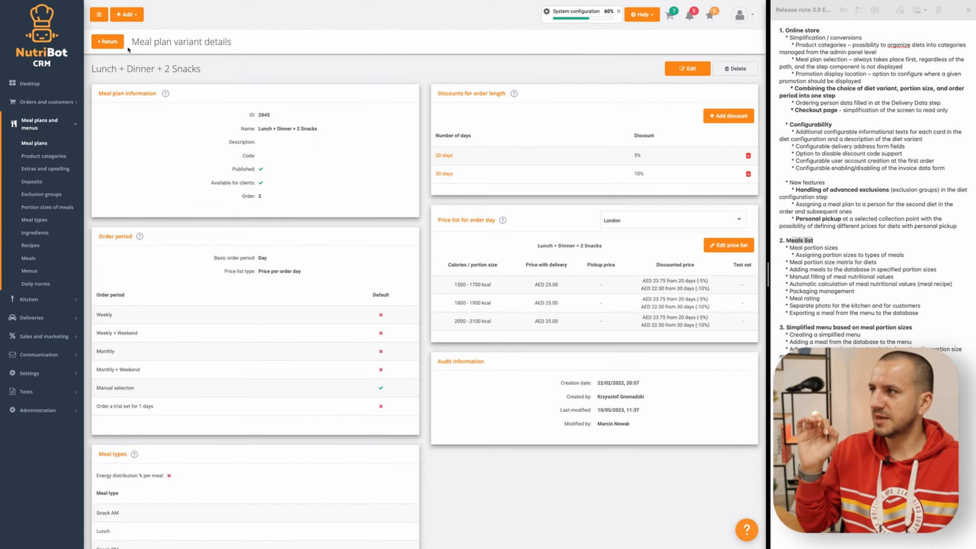
pyautogui.click(107, 41)
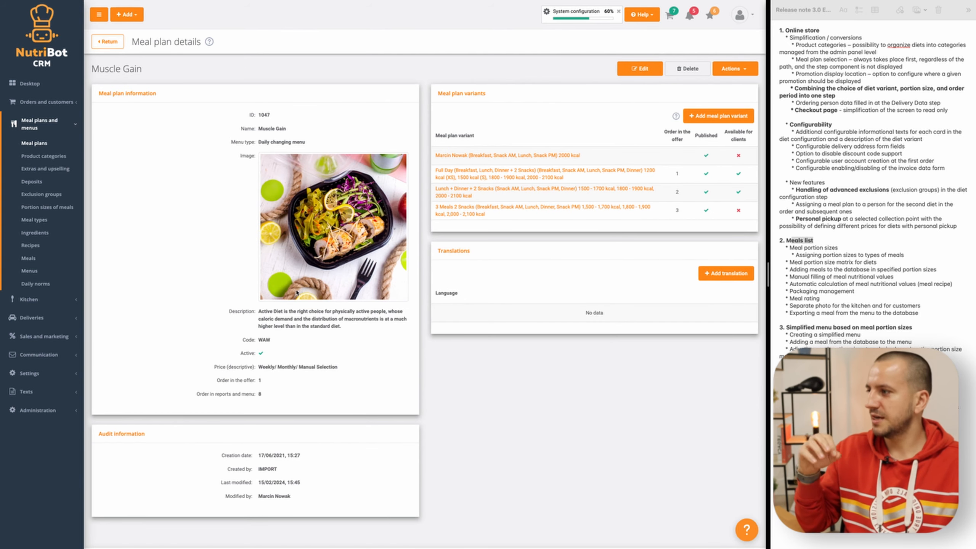
# - Start adding a new meal from the meals list and name it Sandwich with chicken
pyautogui.click(37, 261)
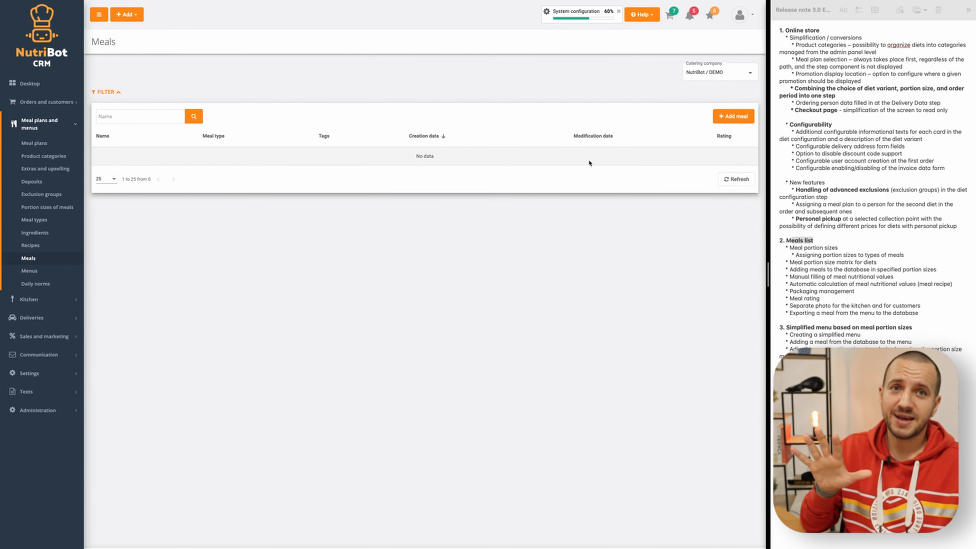
pyautogui.click(732, 115)
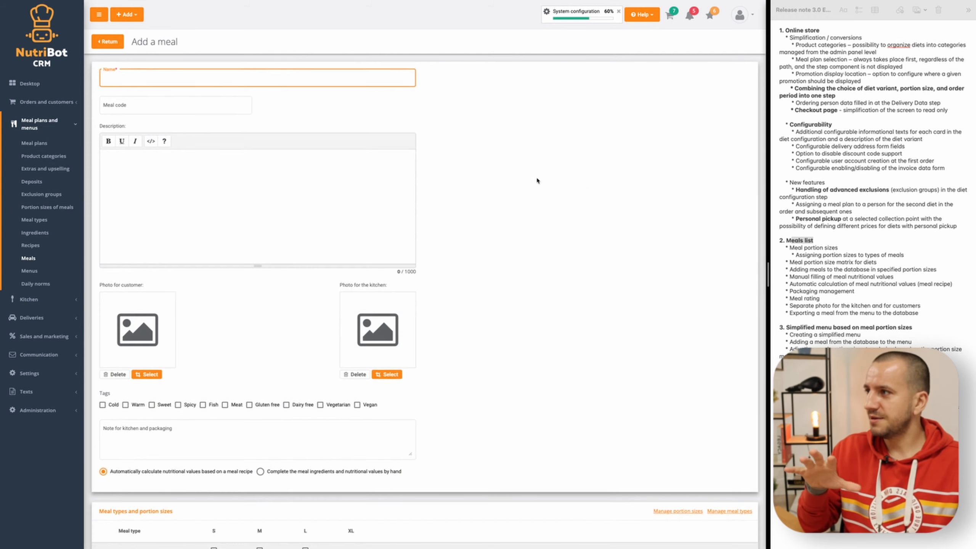
pyautogui.write('Sandwich with chi')
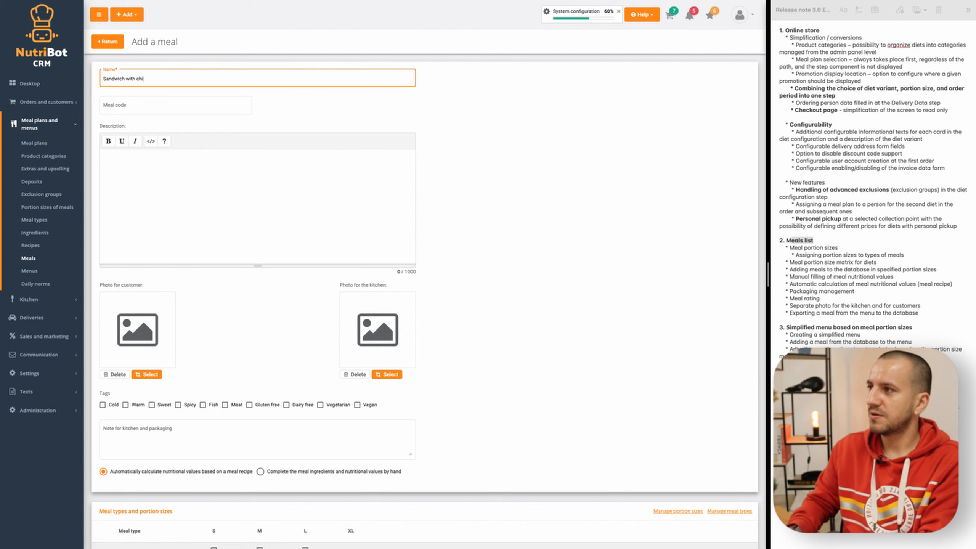
pyautogui.scroll(-1, 231, 231)
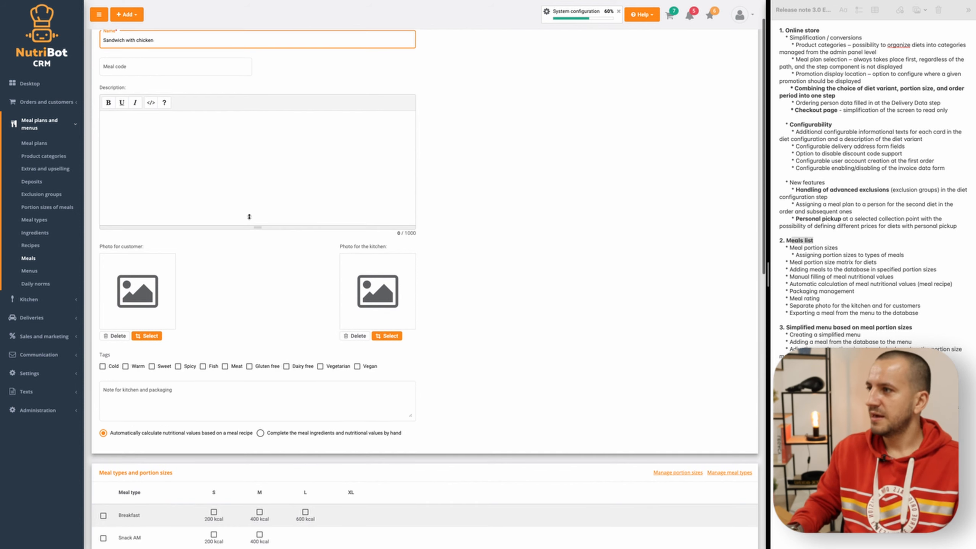
# - Tag the new meal as Meat and Spicy, leaving its description and its note for kitchen and packaging empty
pyautogui.click(194, 142)
pyautogui.scroll(-1, 188, 269)
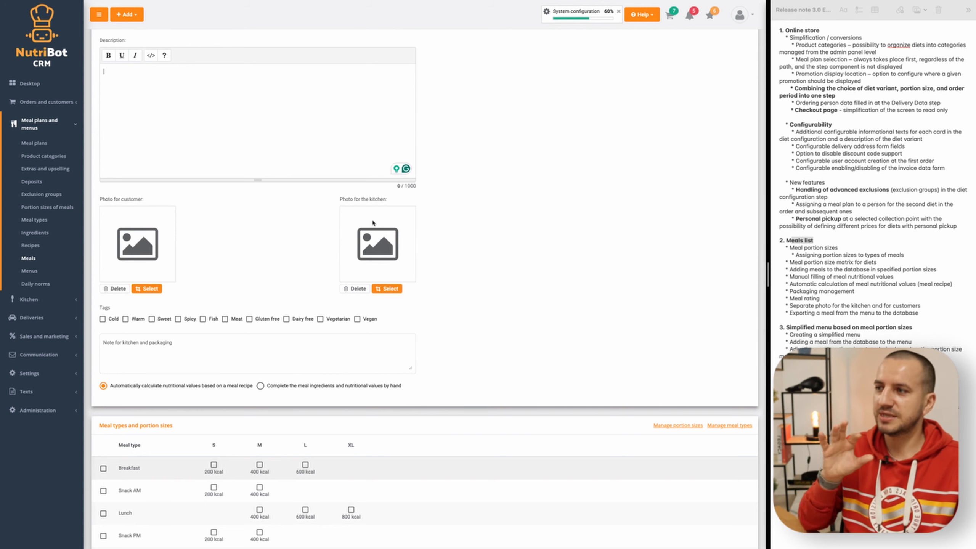
pyautogui.scroll(-1, 387, 222)
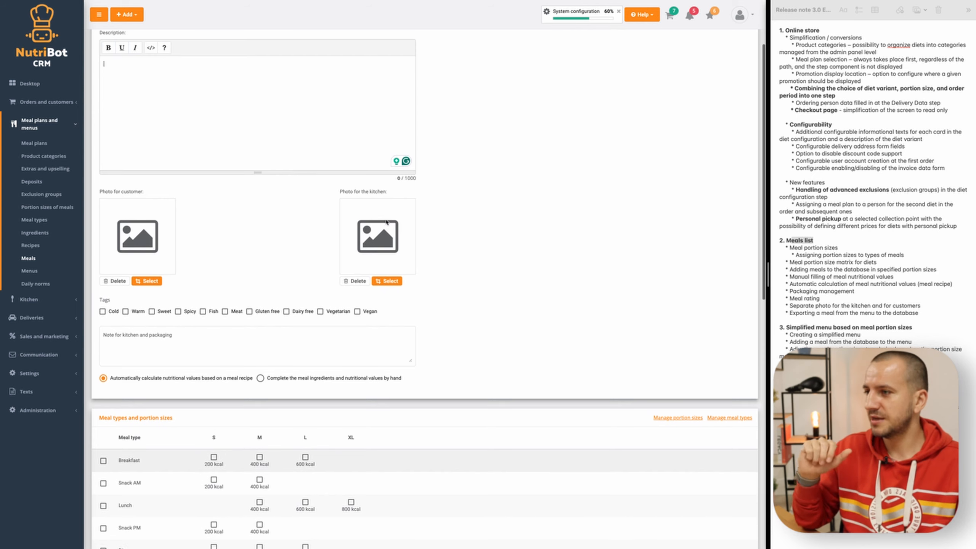
pyautogui.scroll(-1, 140, 294)
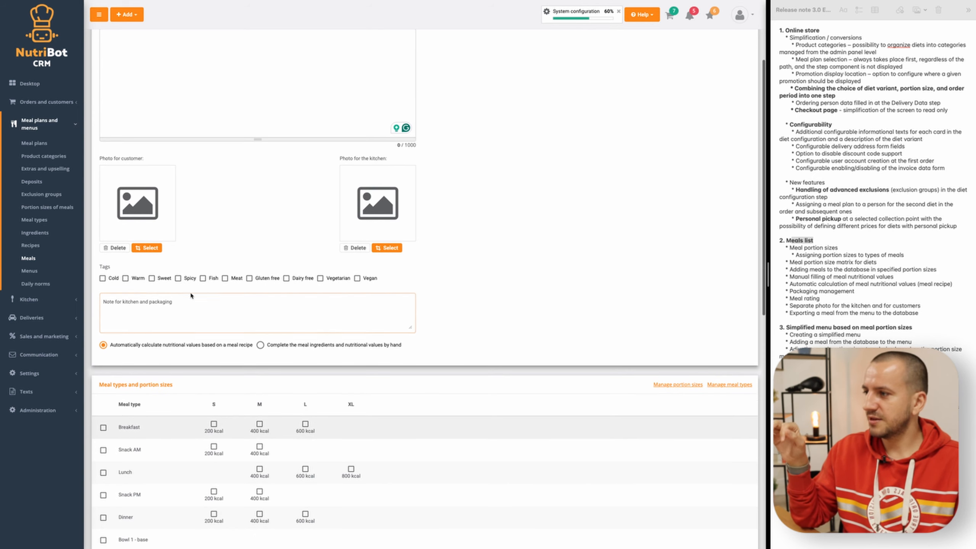
pyautogui.click(224, 278)
pyautogui.click(178, 278)
pyautogui.click(152, 327)
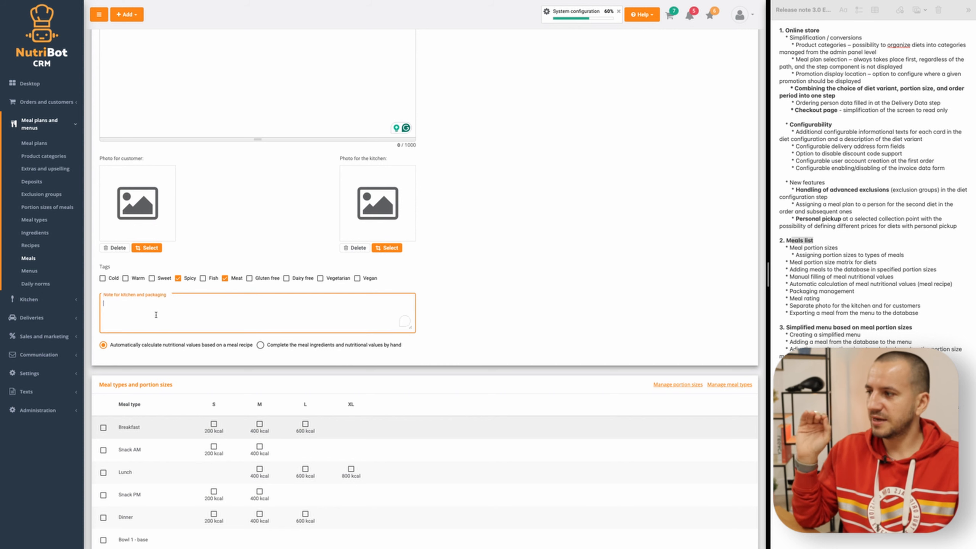
# - Preview the option to complete ingredients and nutritional values by hand, and return to automatic calculation based on the meal recipe
pyautogui.scroll(-2, 156, 308)
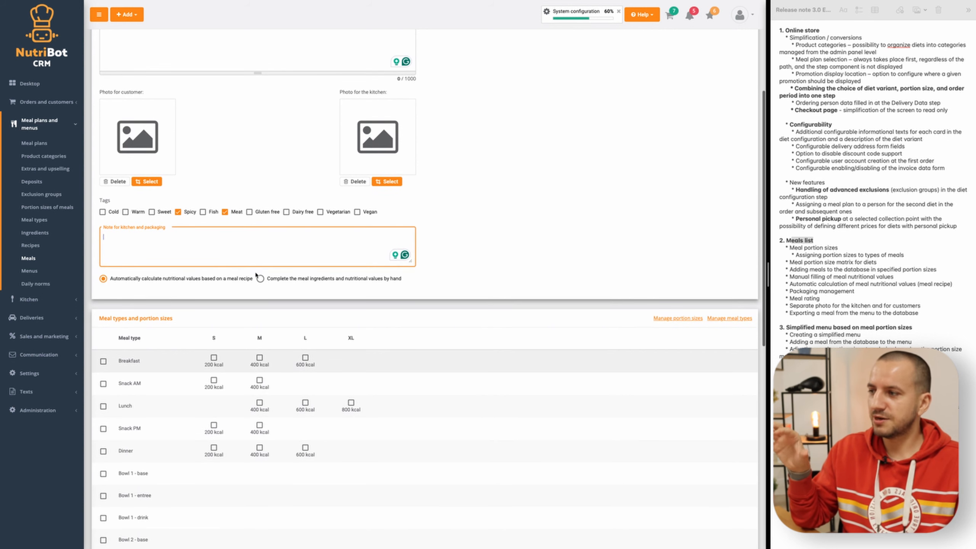
pyautogui.scroll(-1, 146, 292)
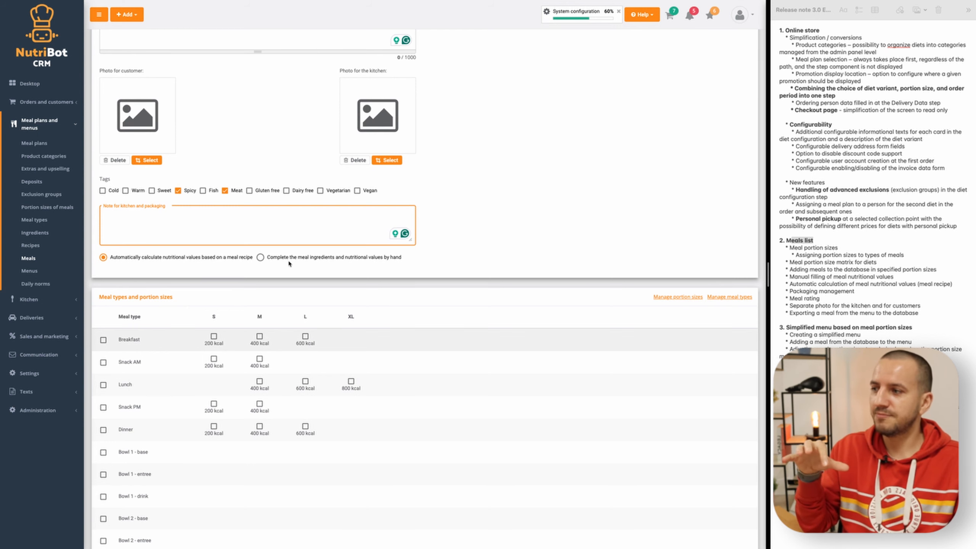
pyautogui.click(320, 259)
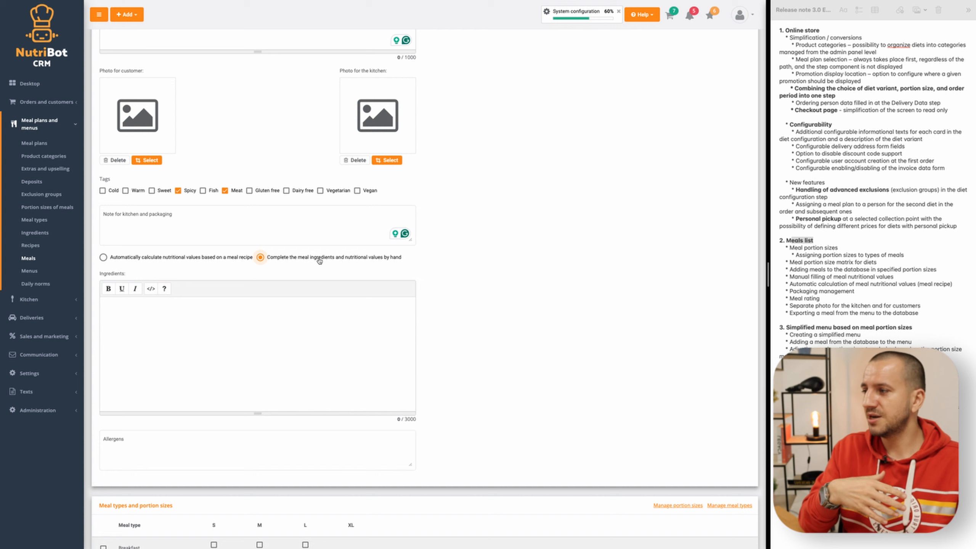
pyautogui.click(181, 336)
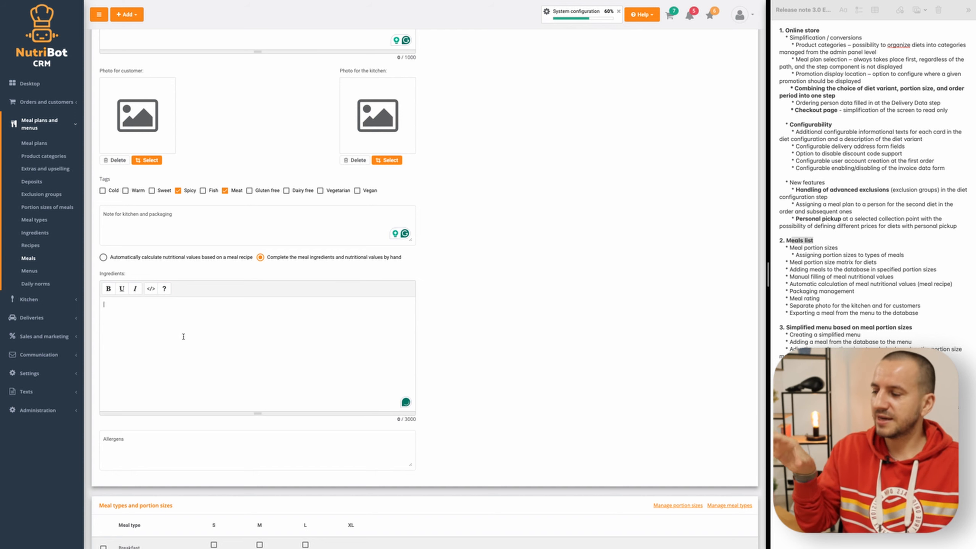
pyautogui.scroll(-1, 182, 337)
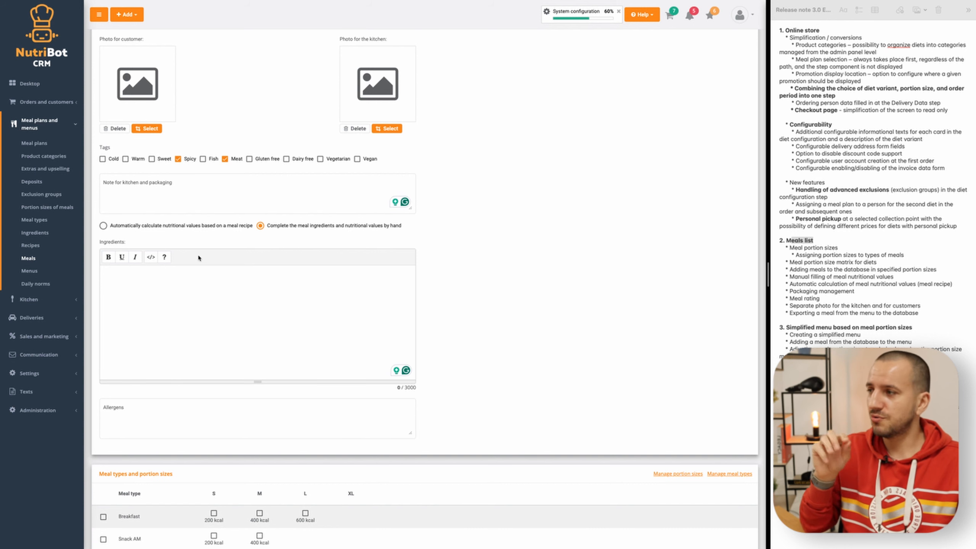
pyautogui.click(185, 226)
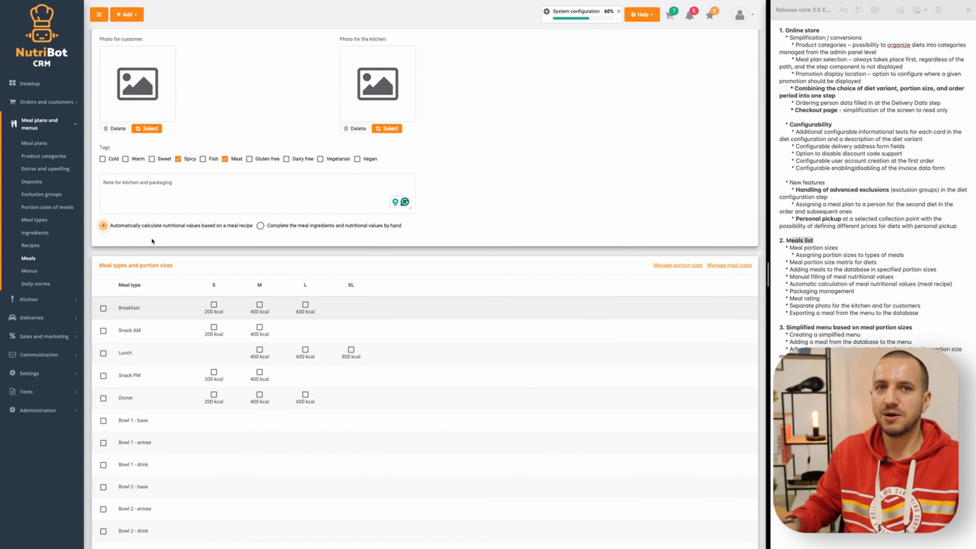
# - Assign the meal to Breakfast, Lunch and Dinner in all their portion sizes, and save the new meal
pyautogui.scroll(-2, 150, 241)
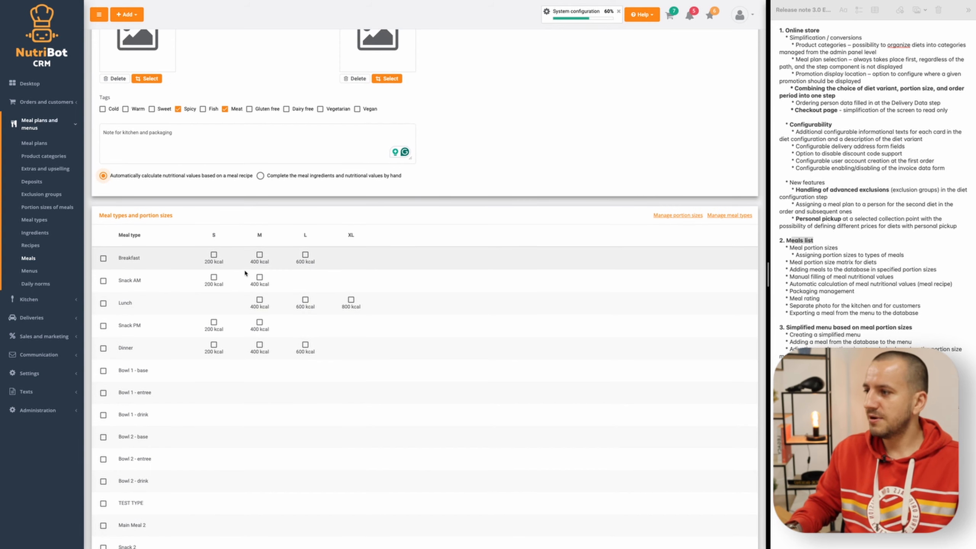
pyautogui.scroll(10, 237, 214)
pyautogui.scroll(-10, 176, 327)
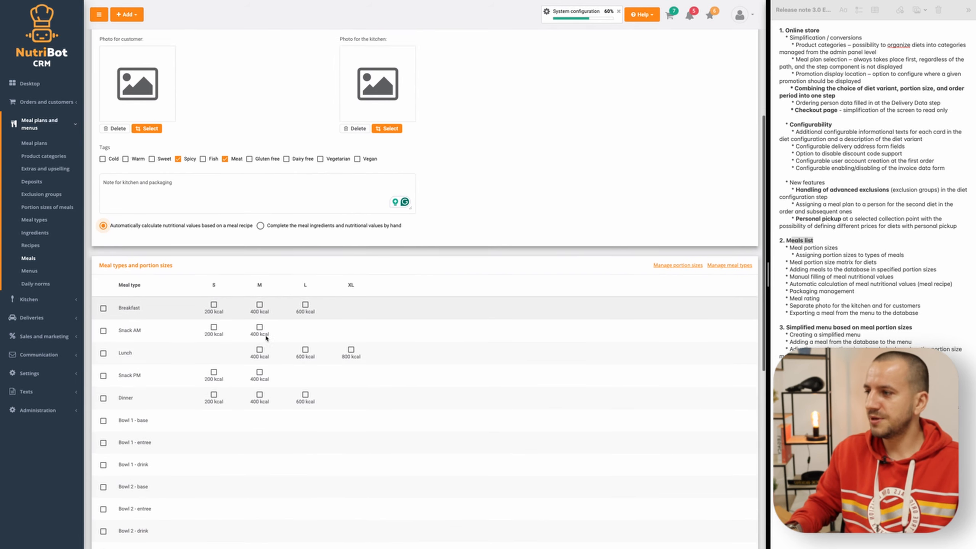
pyautogui.click(103, 286)
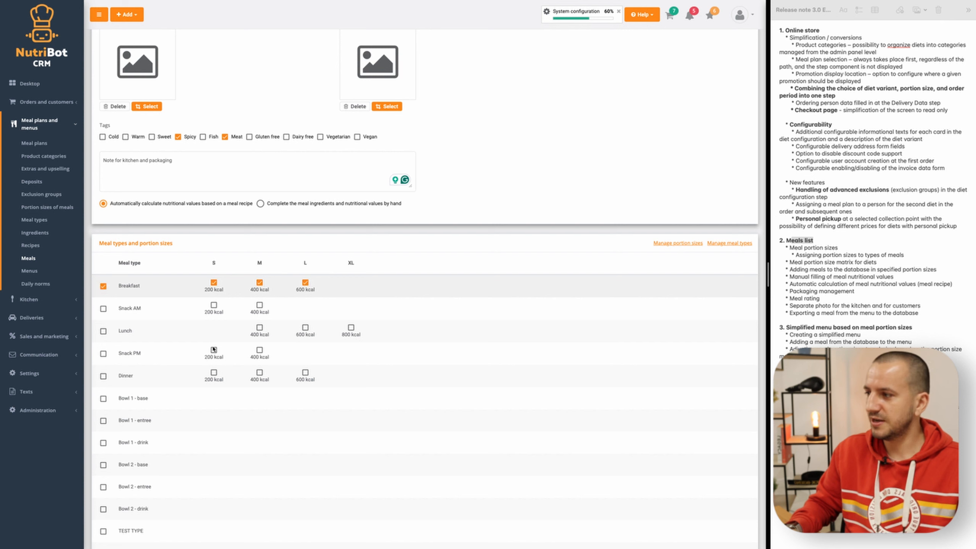
pyautogui.click(102, 331)
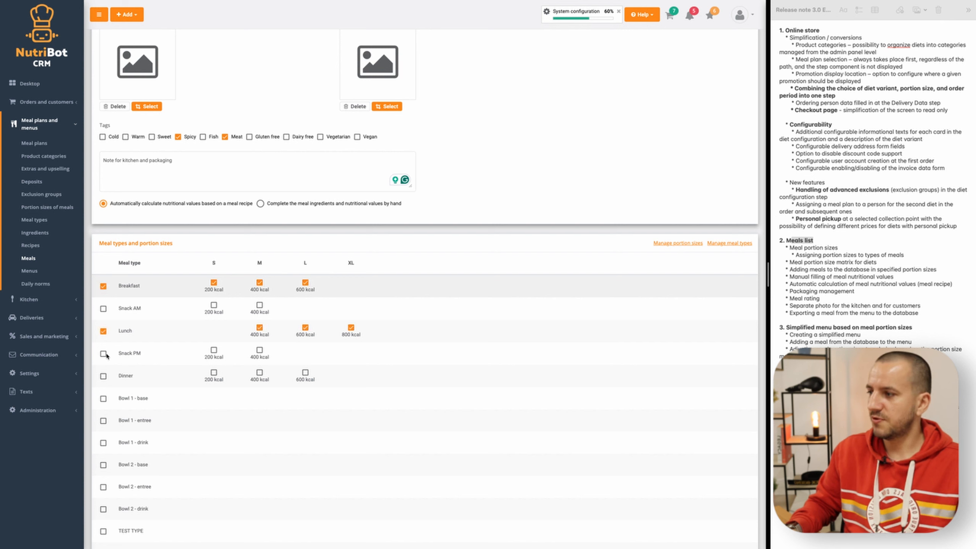
pyautogui.click(102, 377)
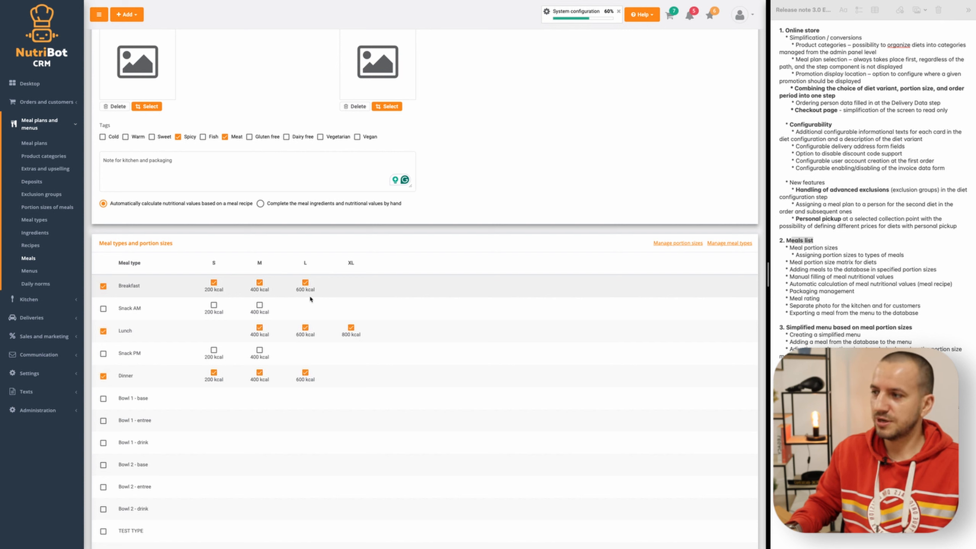
pyautogui.scroll(-9, 334, 386)
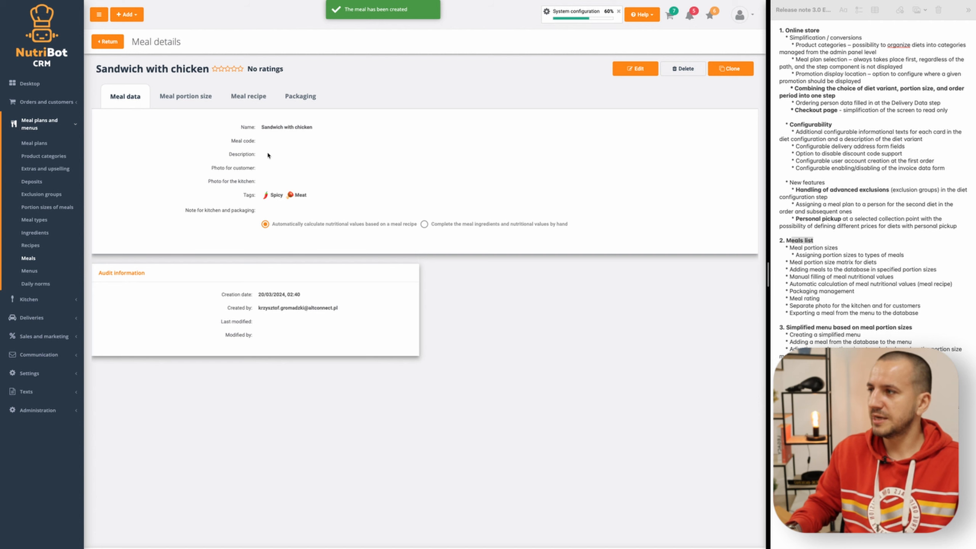
# - Review the portion sizes of the Sandwich with chicken meal, including their estimated energy and nutritional values
pyautogui.click(188, 97)
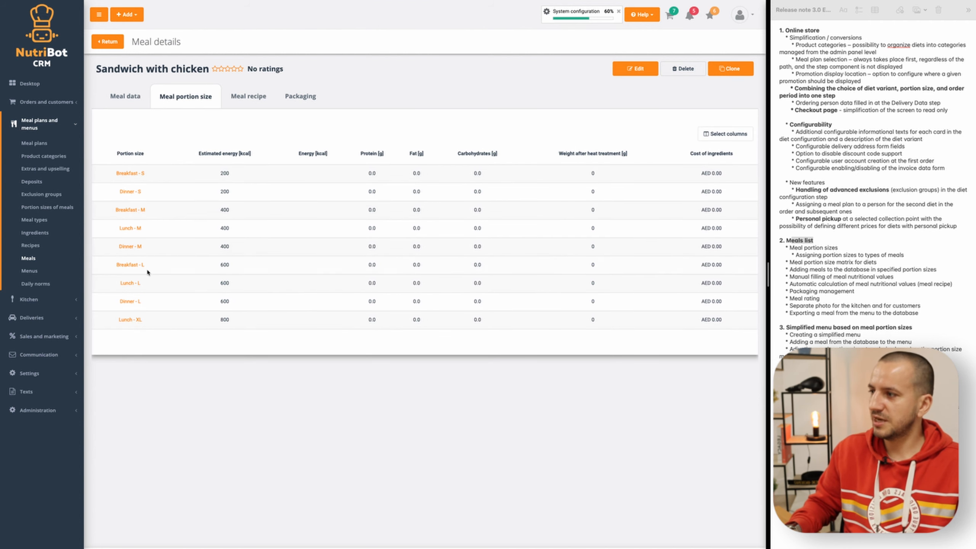
pyautogui.click(248, 99)
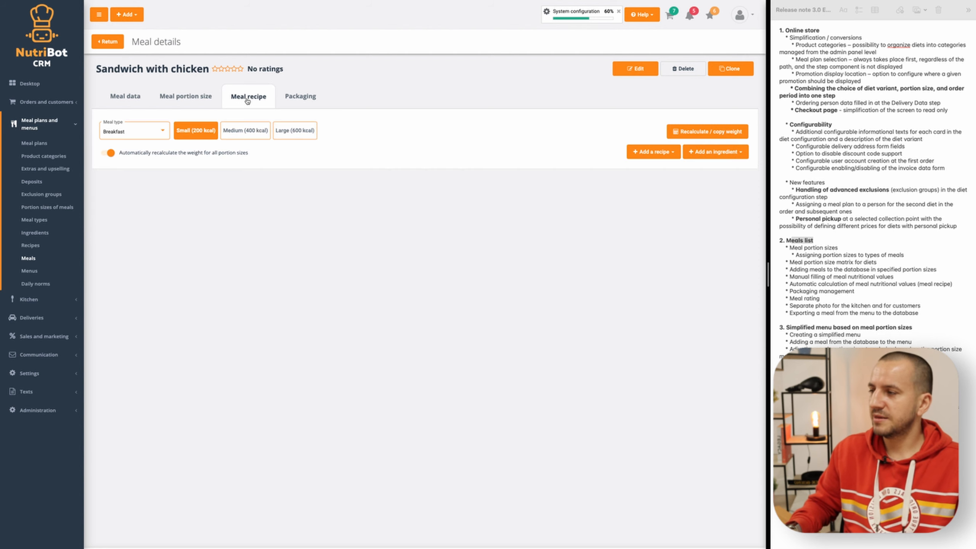
pyautogui.click(180, 96)
# - Add the ingredient Graham rolls to the Small (200 kcal) breakfast recipe, changing its unit to "p..." and its quantity to 1
pyautogui.click(249, 97)
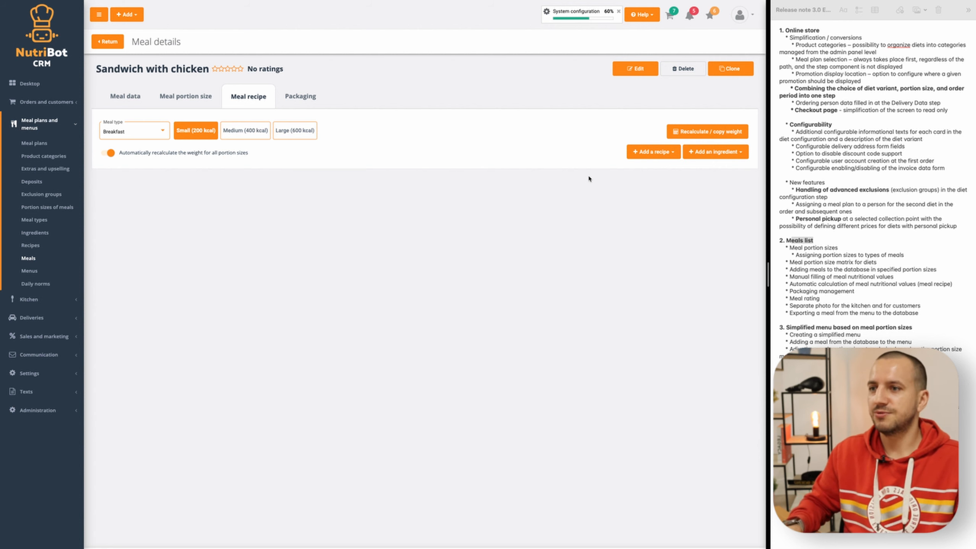
pyautogui.click(714, 153)
pyautogui.click(710, 168)
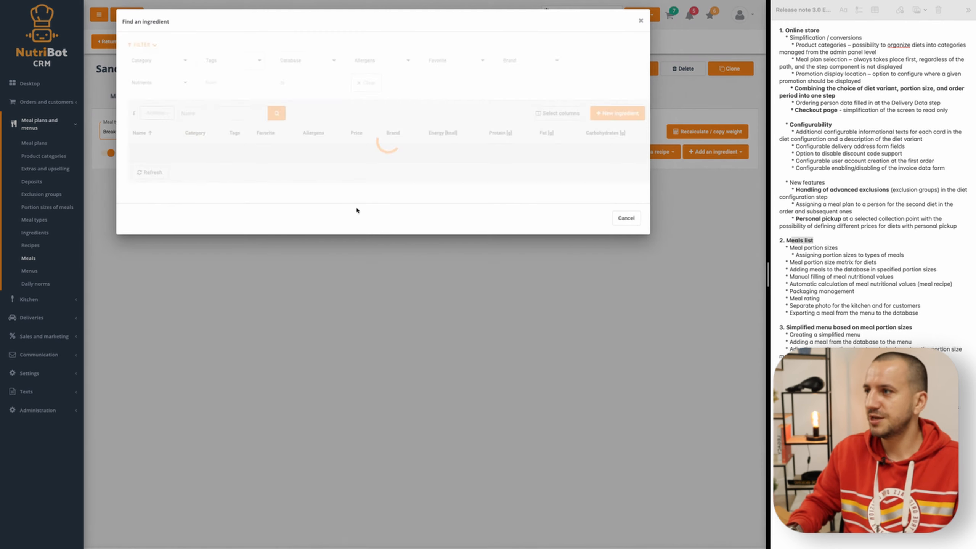
pyautogui.write('roll')
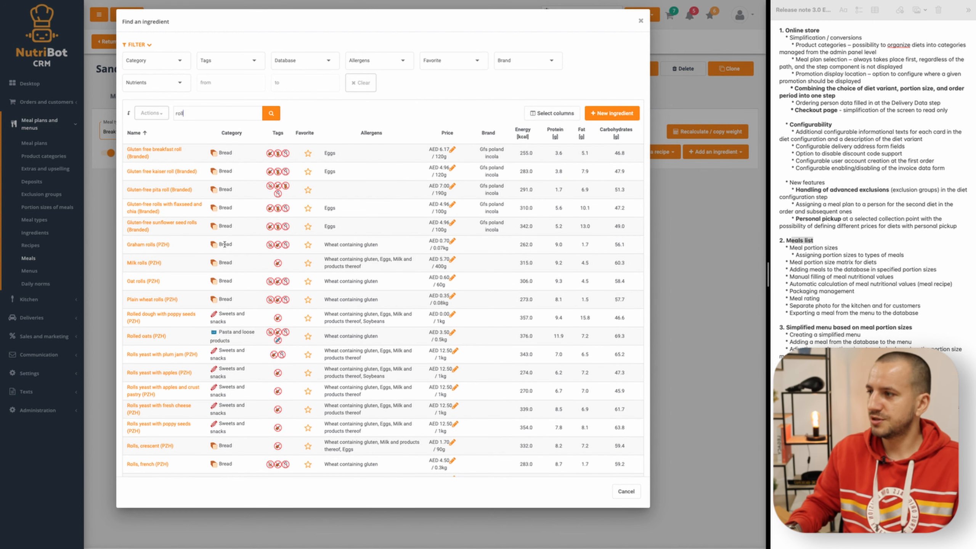
pyautogui.click(163, 247)
pyautogui.click(217, 224)
pyautogui.click(215, 241)
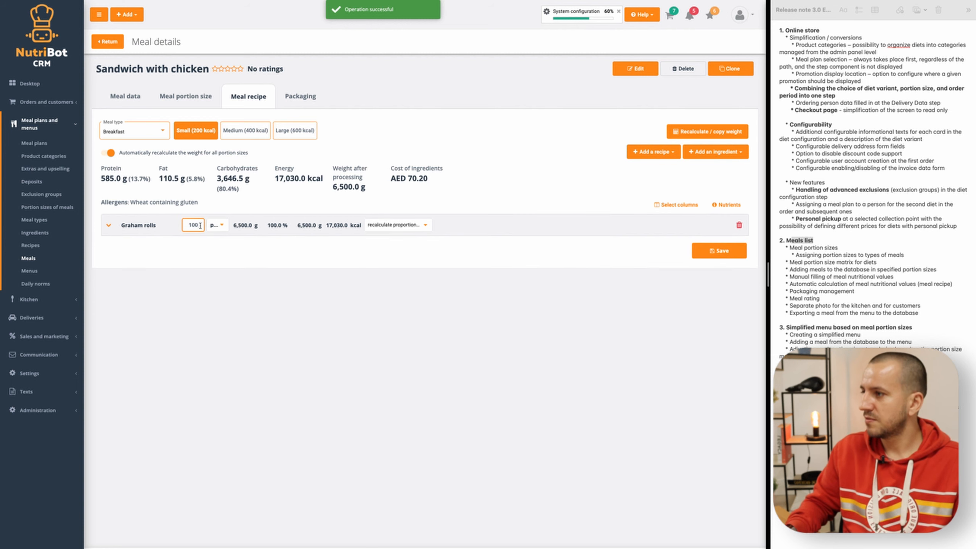
pyautogui.press('BackSpace')
pyautogui.press('BackSpace')
pyautogui.click(183, 270)
# - Search the recipes for chicken and add Grilled chicken to the meal recipe
pyautogui.click(654, 152)
pyautogui.click(648, 169)
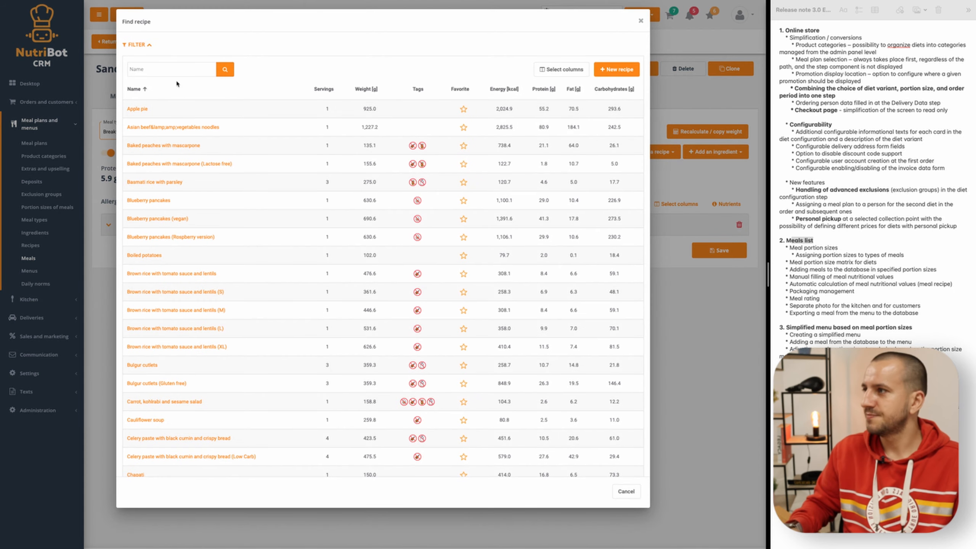
pyautogui.write('chicken')
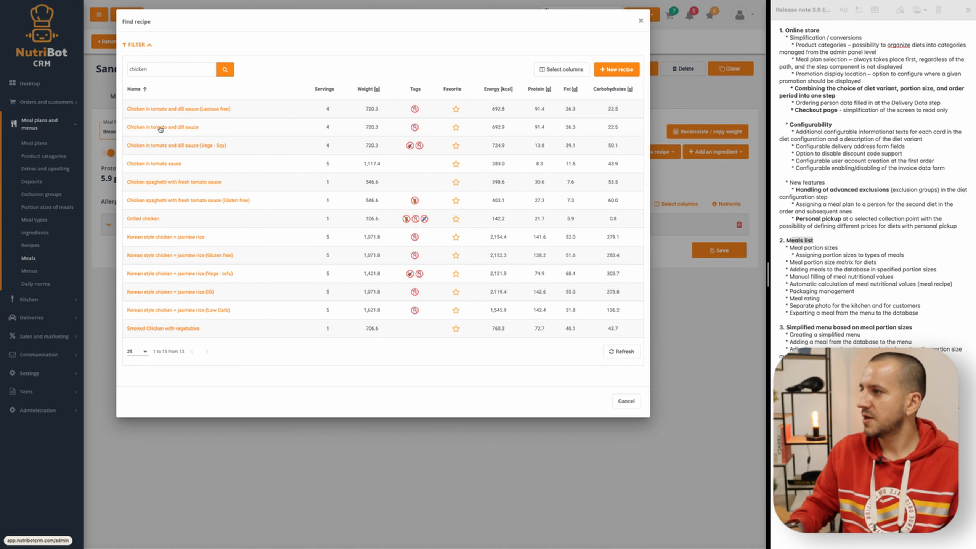
pyautogui.click(149, 219)
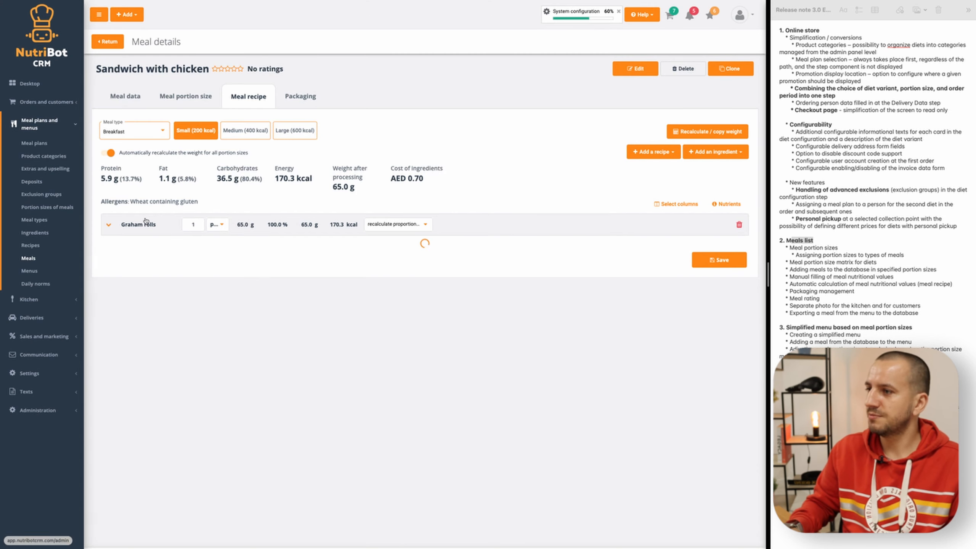
pyautogui.click(248, 286)
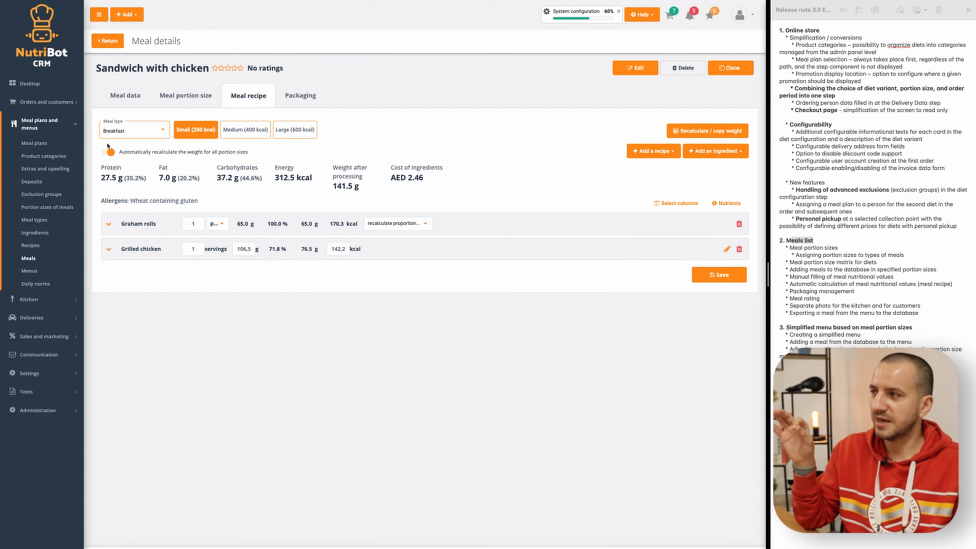
# - Set Graham rolls to 1 and Grilled chicken to 30 kcal in the Small (200 kcal) breakfast, and save the recipe
pyautogui.moveTo(129, 153); pyautogui.dragTo(230, 154)
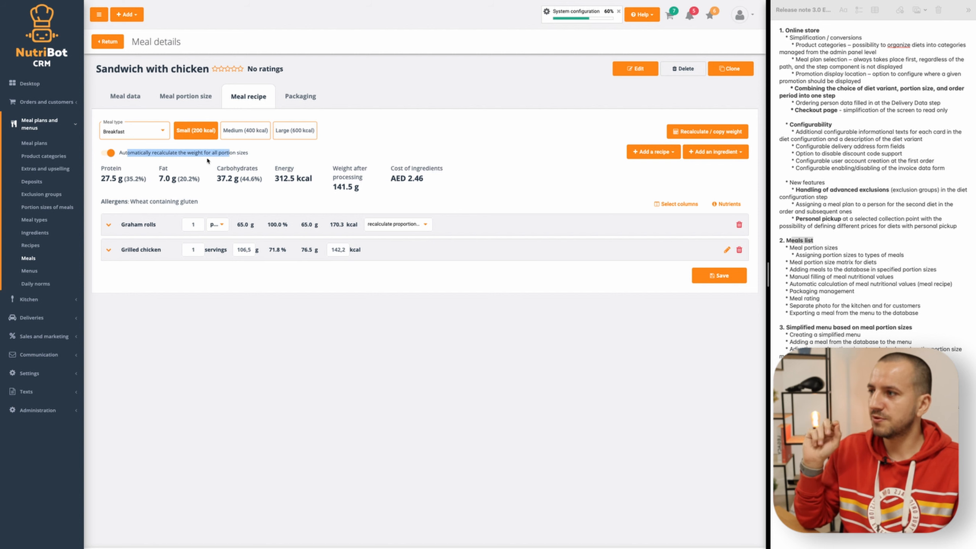
pyautogui.click(204, 143)
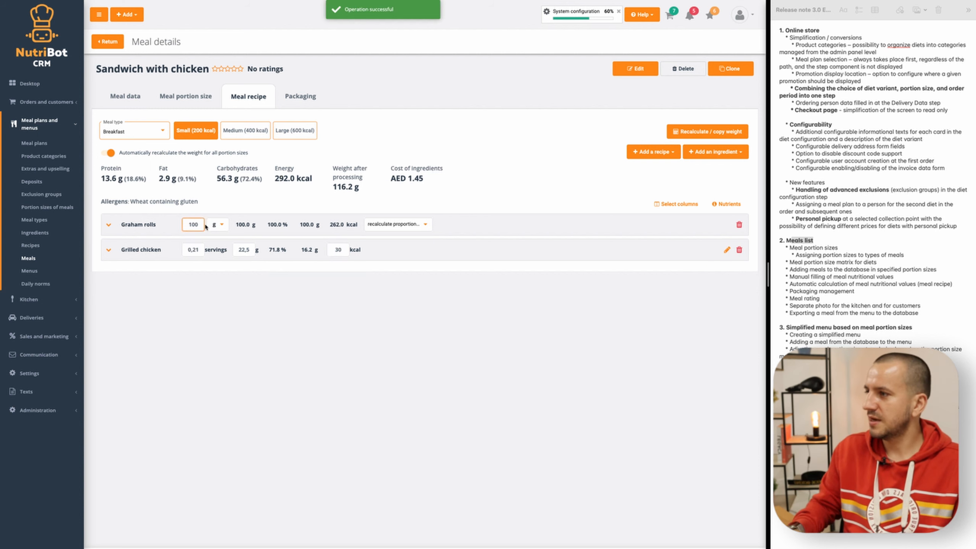
pyautogui.click(218, 225)
pyautogui.click(218, 242)
pyautogui.moveTo(199, 226); pyautogui.dragTo(179, 228)
pyautogui.write('1')
pyautogui.click(697, 278)
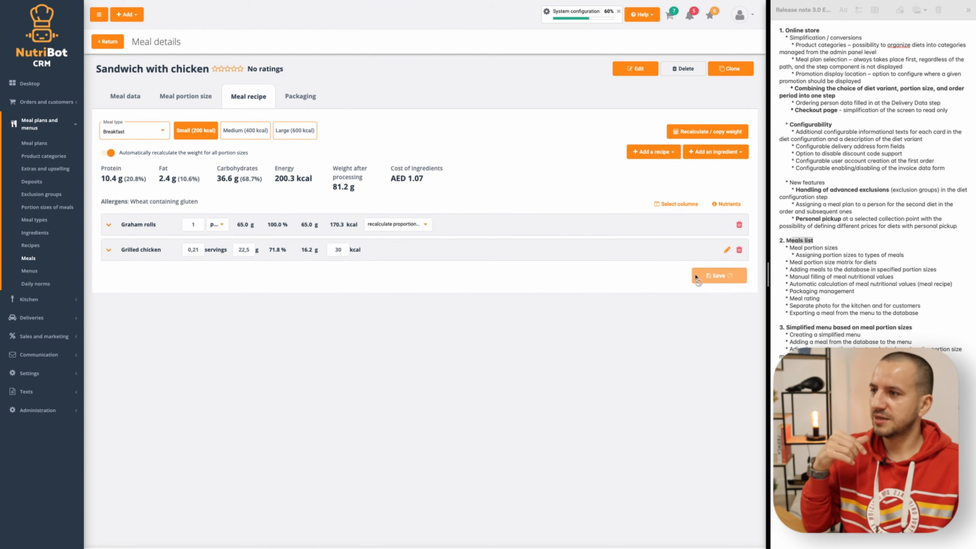
# - Review the recalculated recipe for each portion size of Breakfast, Dinner and Lunch, and expand the Graham rolls and Grilled chicken details
pyautogui.click(248, 136)
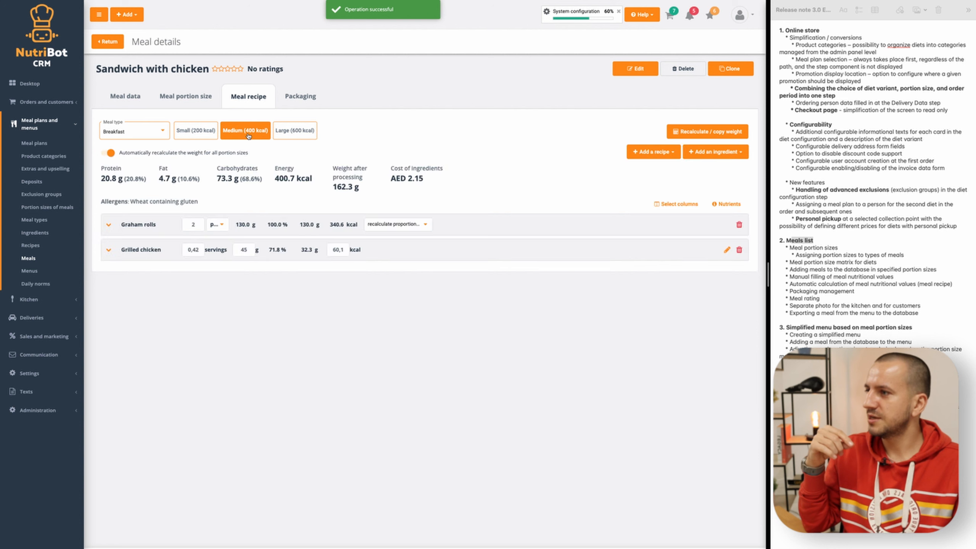
pyautogui.click(296, 137)
pyautogui.click(132, 132)
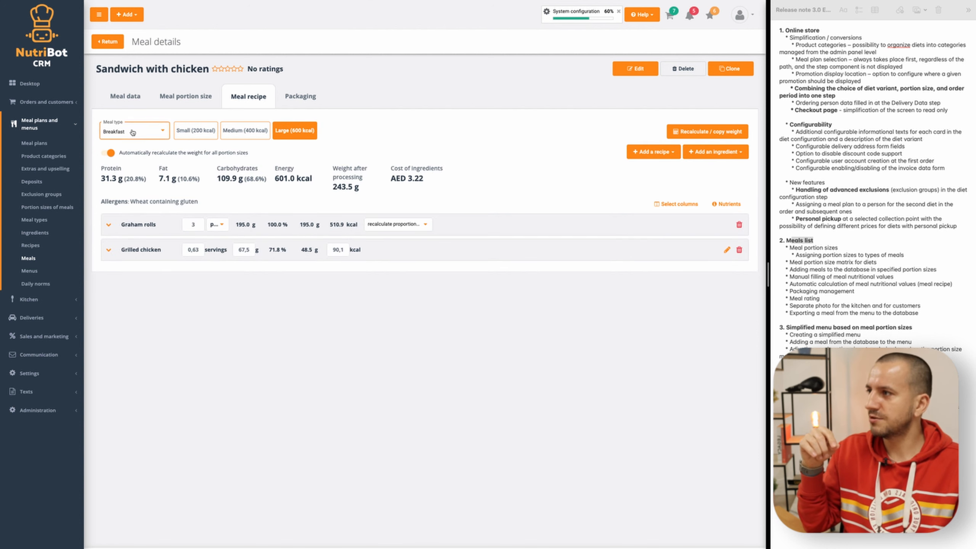
pyautogui.click(122, 153)
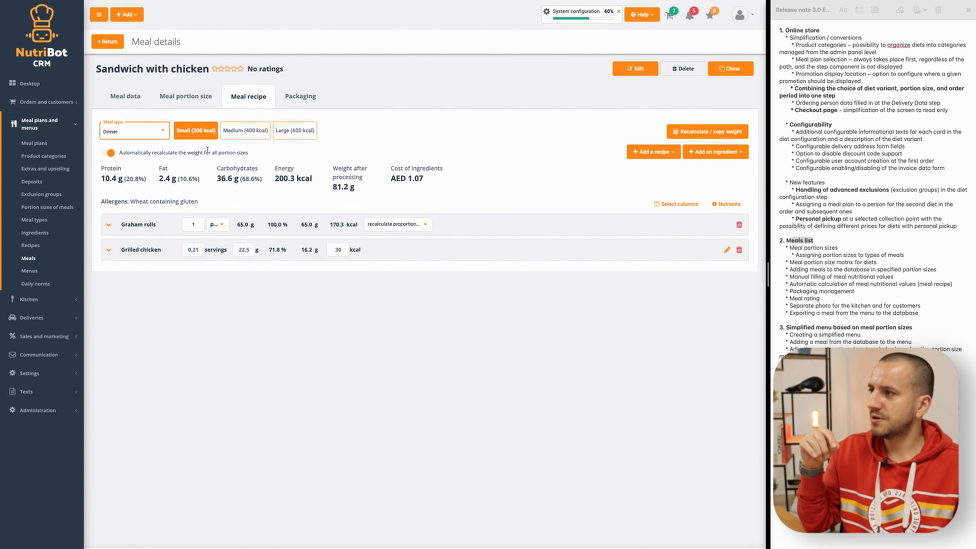
pyautogui.click(246, 133)
pyautogui.click(294, 133)
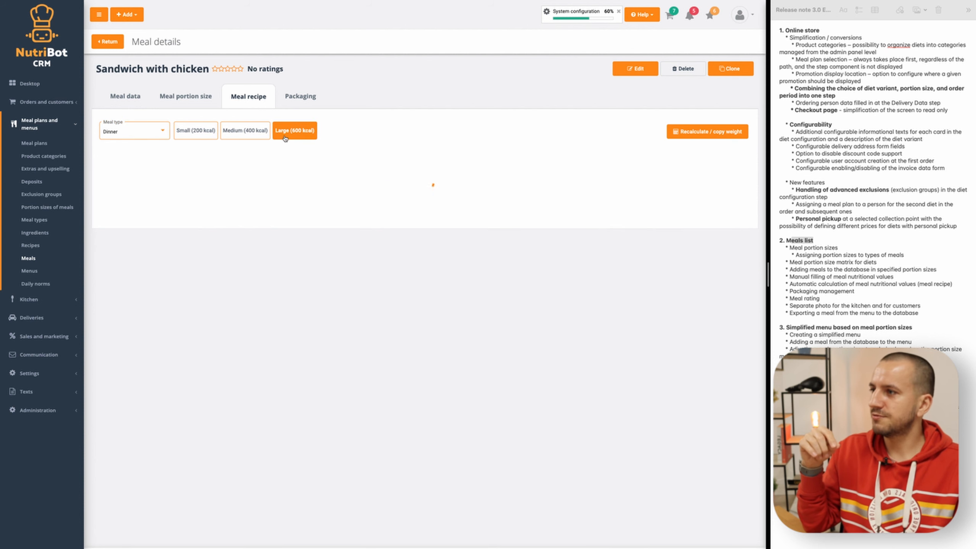
pyautogui.click(141, 134)
pyautogui.click(140, 149)
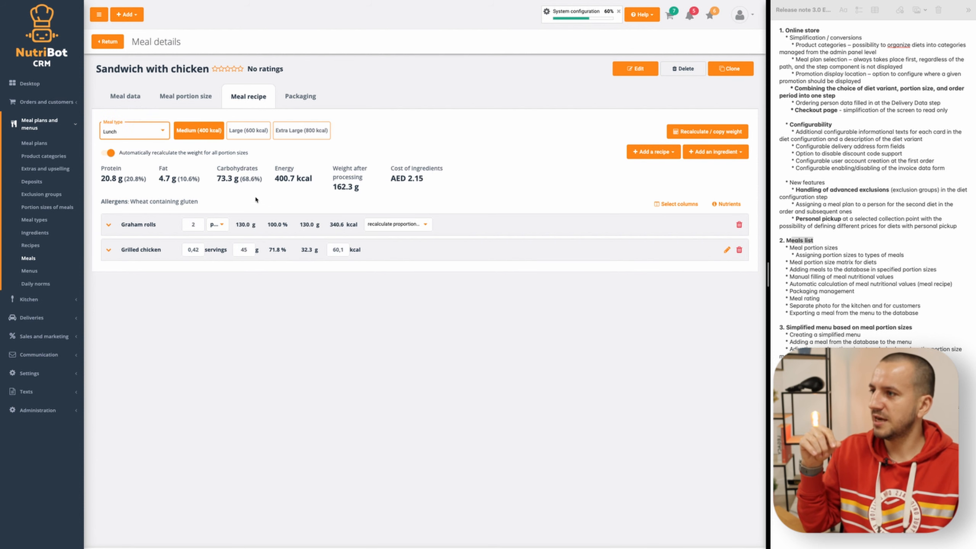
pyautogui.click(254, 138)
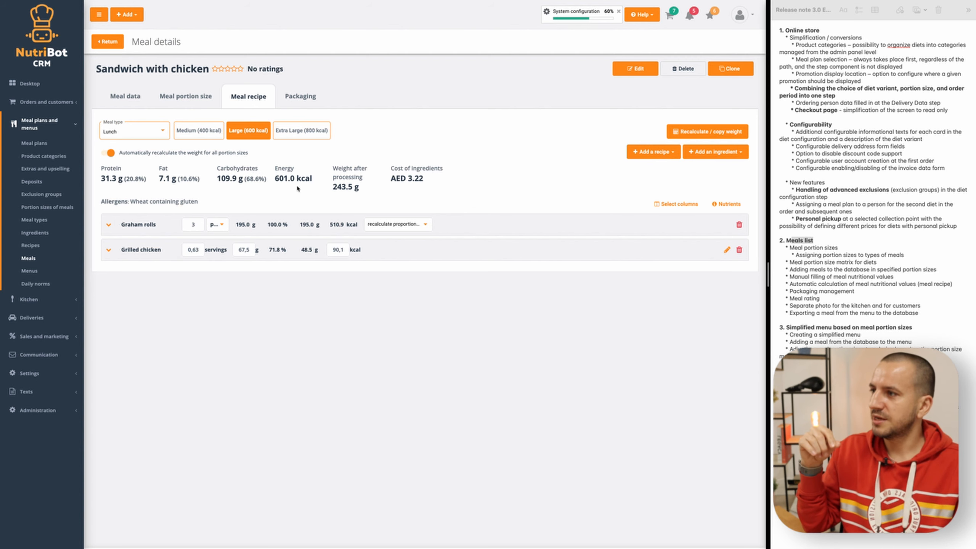
pyautogui.click(295, 135)
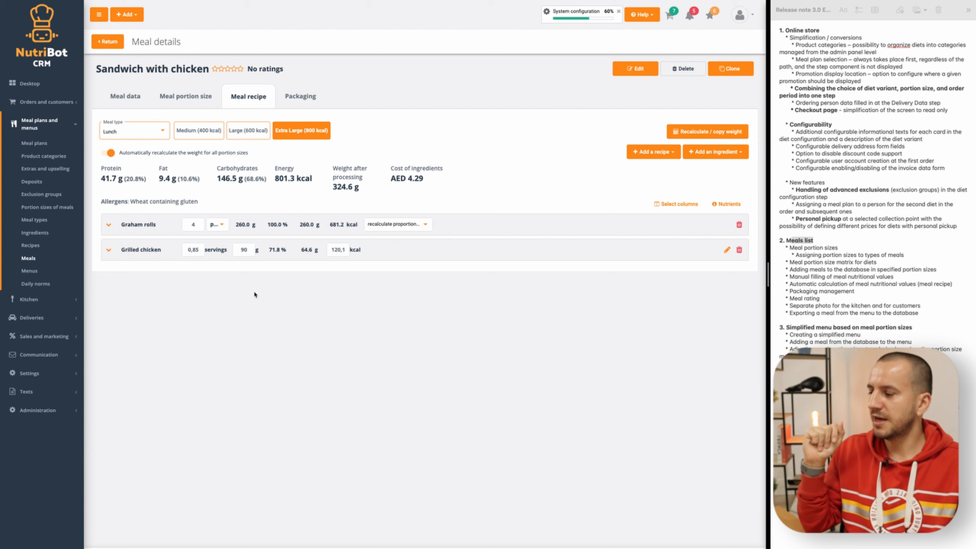
pyautogui.click(151, 227)
pyautogui.click(153, 285)
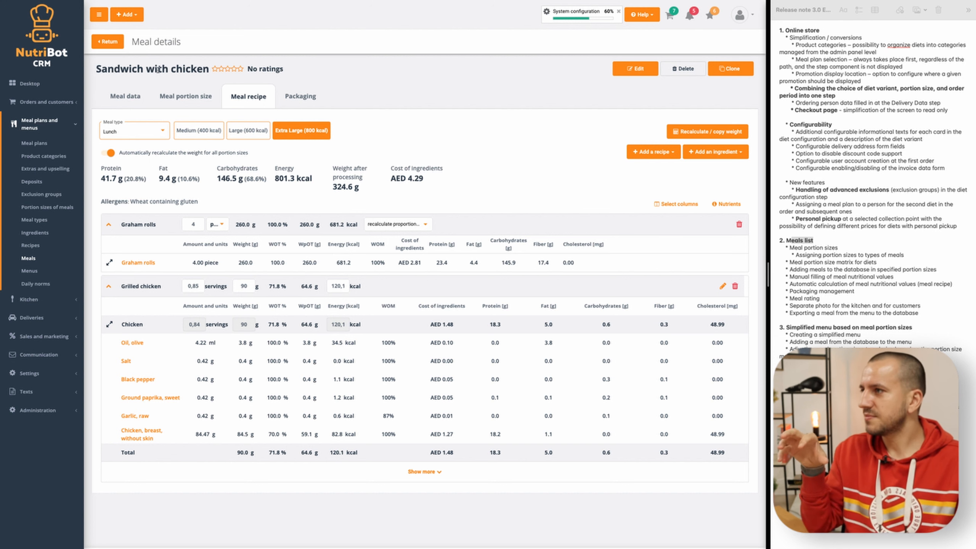
# - Try varying the meal's packaging by portion size, choosing 1000cc for Breakfast - S, M, L and Lunch - M
pyautogui.click(323, 99)
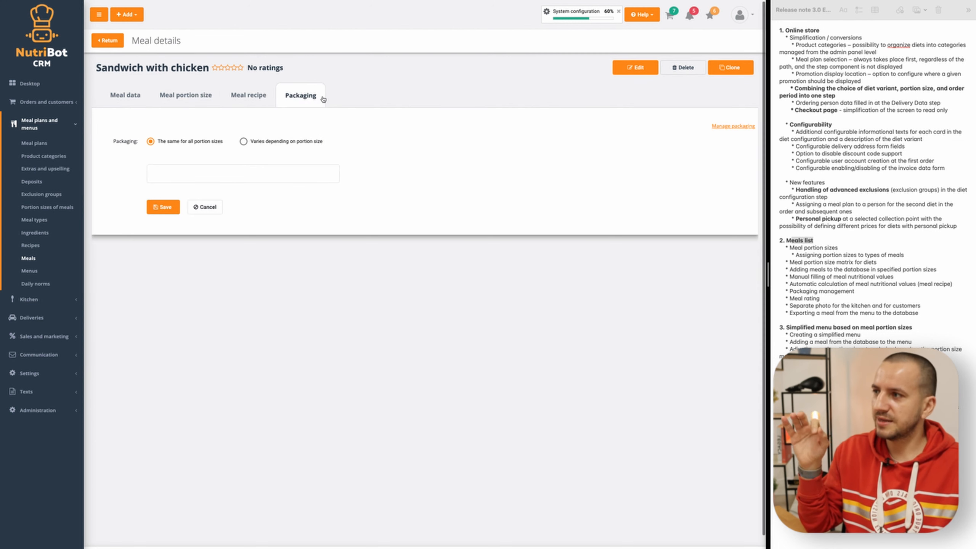
pyautogui.click(243, 142)
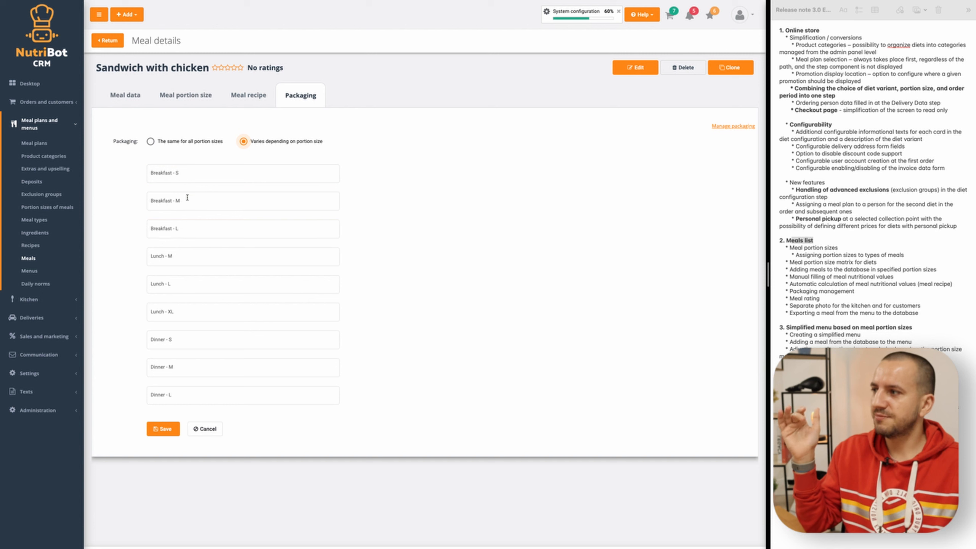
pyautogui.click(190, 173)
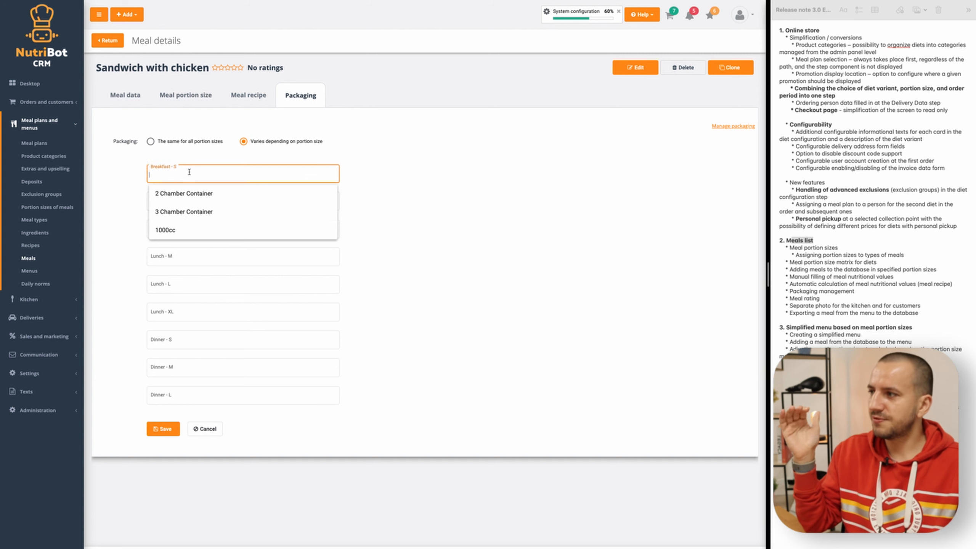
pyautogui.click(165, 230)
pyautogui.click(181, 201)
pyautogui.click(174, 254)
pyautogui.click(175, 230)
pyautogui.click(173, 286)
pyautogui.click(174, 262)
pyautogui.click(165, 312)
pyautogui.click(169, 287)
# - Set the packaging to 1000cc, the same for all portion sizes, and save it
pyautogui.click(192, 142)
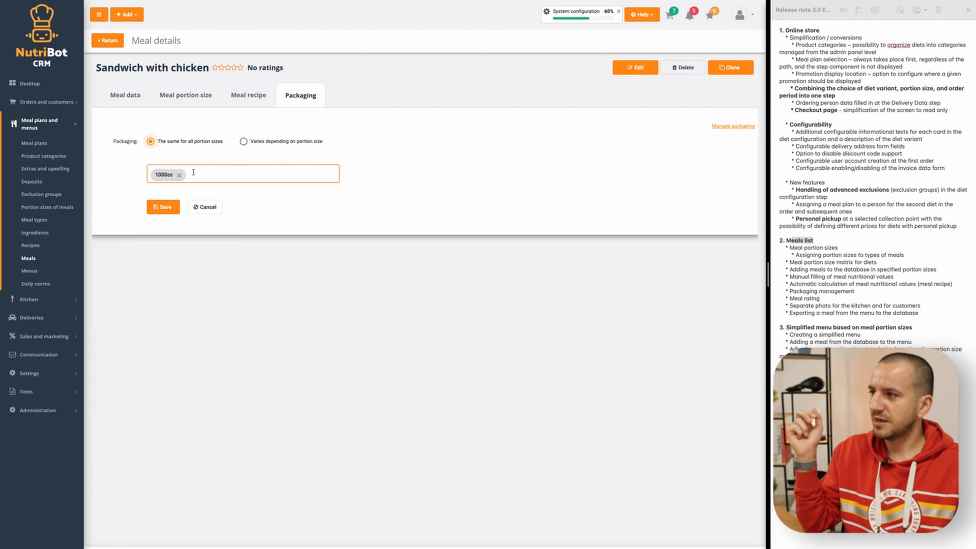
pyautogui.click(163, 207)
# - Review the meal data and portion sizes of Sandwich with chicken, and return to the meals list
pyautogui.click(123, 94)
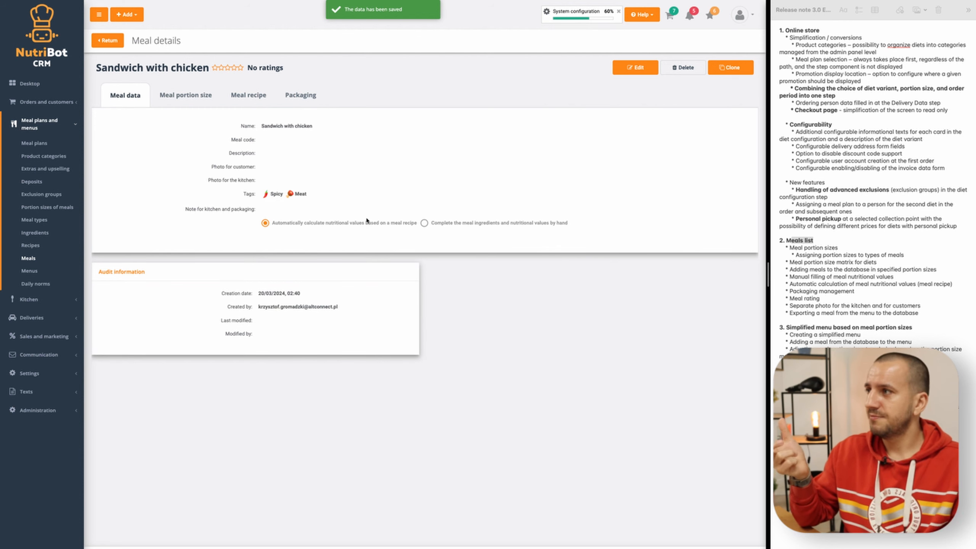
pyautogui.click(186, 95)
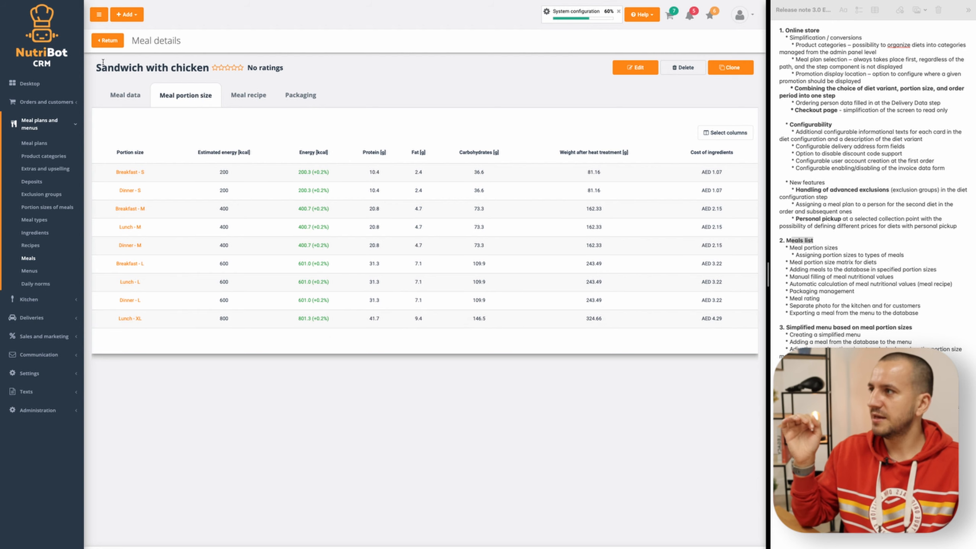
pyautogui.click(107, 40)
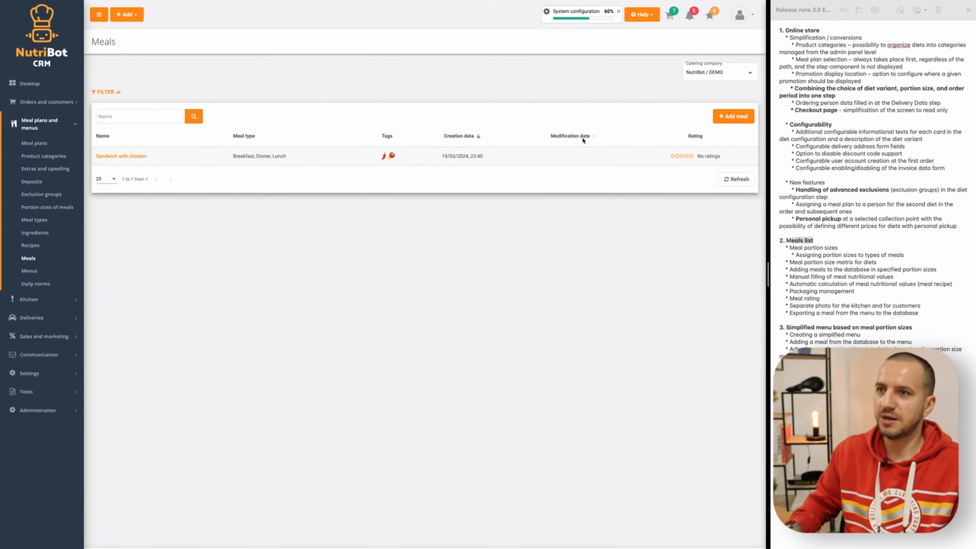
# - Start a new meal named "Sandwich with chicken (manual)"
pyautogui.click(732, 117)
pyautogui.write('Sandwich with chicken')
pyautogui.write('(manual)')
pyautogui.click(301, 108)
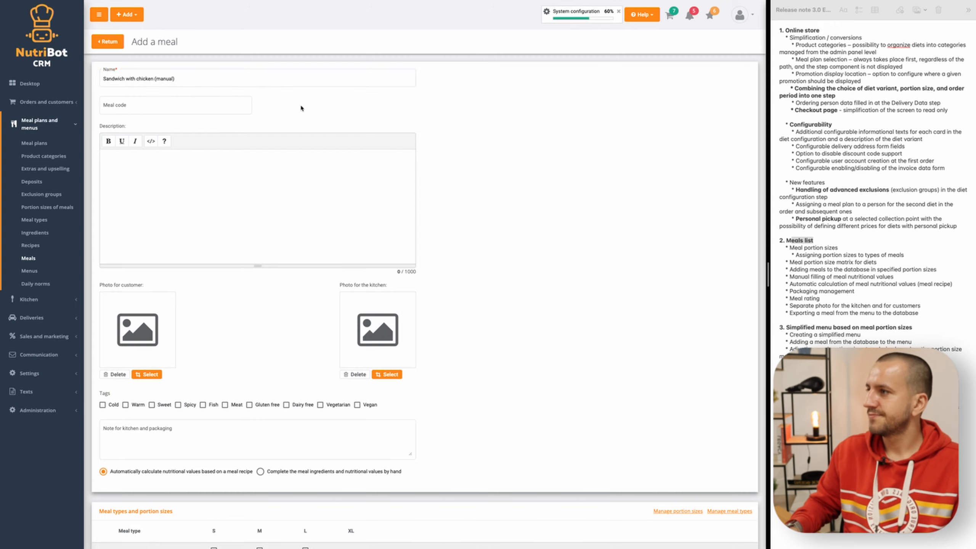
# - Tag the meal as Meat and Spicy, and choose to complete its ingredients and nutritional values by hand
pyautogui.scroll(-3, 269, 154)
pyautogui.click(235, 276)
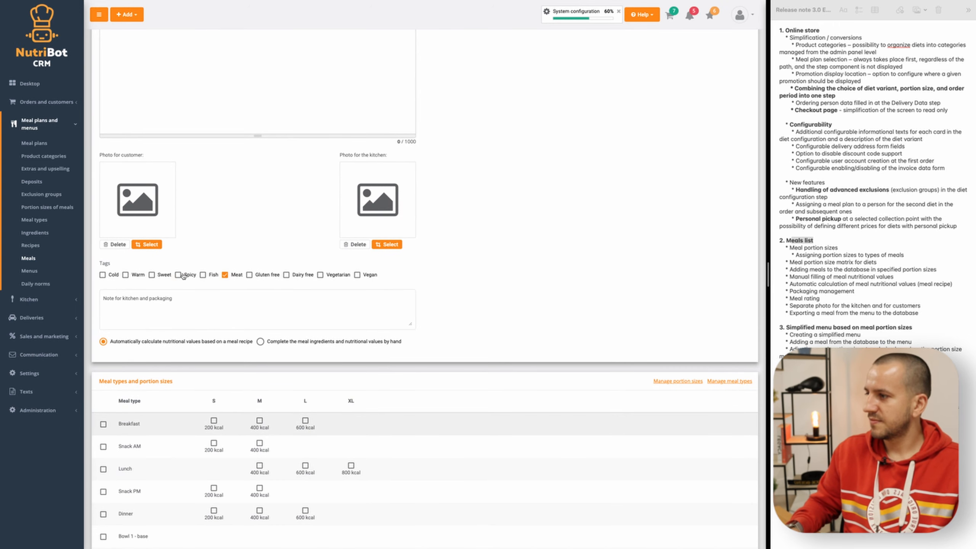
pyautogui.click(183, 276)
pyautogui.scroll(-1, 184, 276)
pyautogui.click(260, 292)
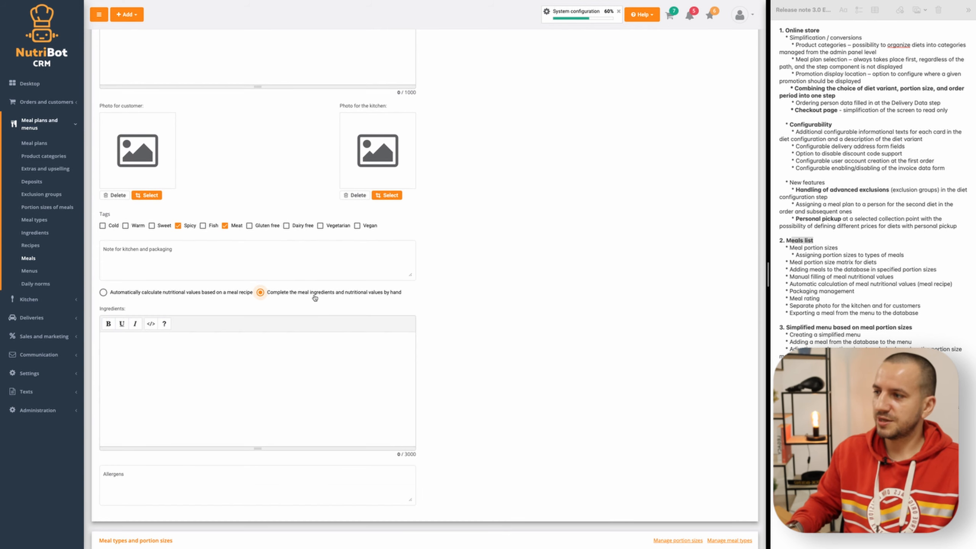
# - Assign the meal to Breakfast, Lunch and Dinner with all their portion sizes
pyautogui.scroll(-3, 331, 304)
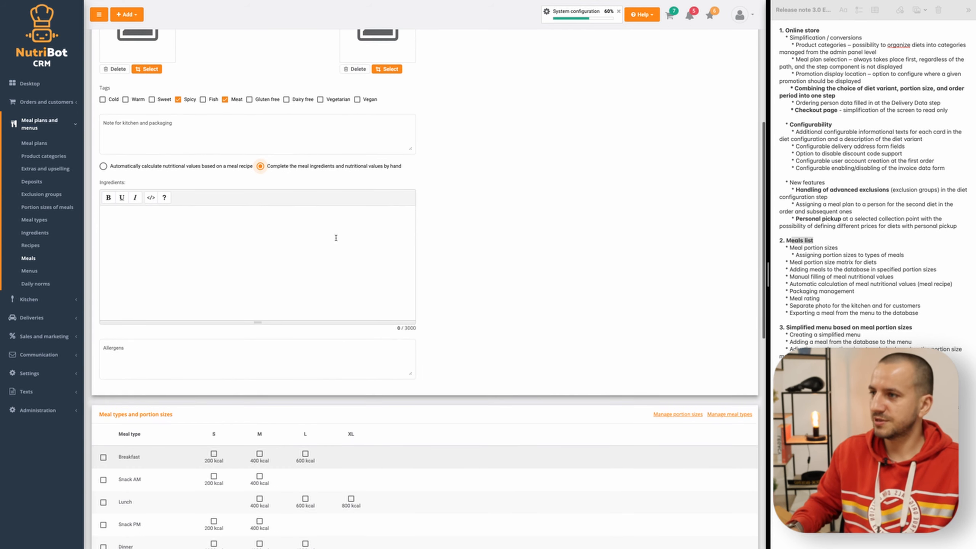
pyautogui.scroll(-3, 336, 238)
pyautogui.click(103, 342)
pyautogui.click(103, 387)
pyautogui.click(103, 432)
# - Enter the ingredients "Wheat, chicken, tomato, ..." and the allergen "gluten", and save the meal
pyautogui.scroll(4, 139, 351)
pyautogui.click(161, 269)
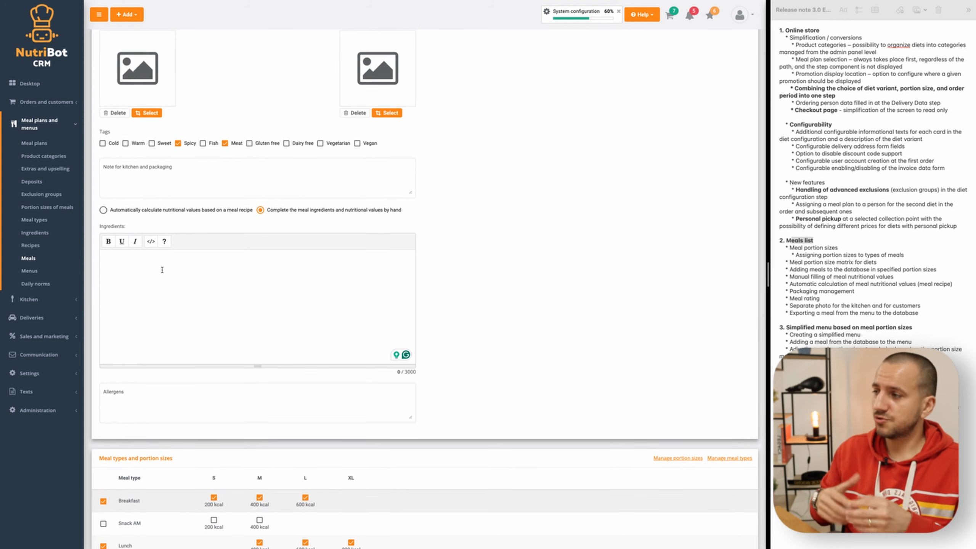
pyautogui.write('Wheat, chicken, tomato, ...')
pyautogui.click(143, 403)
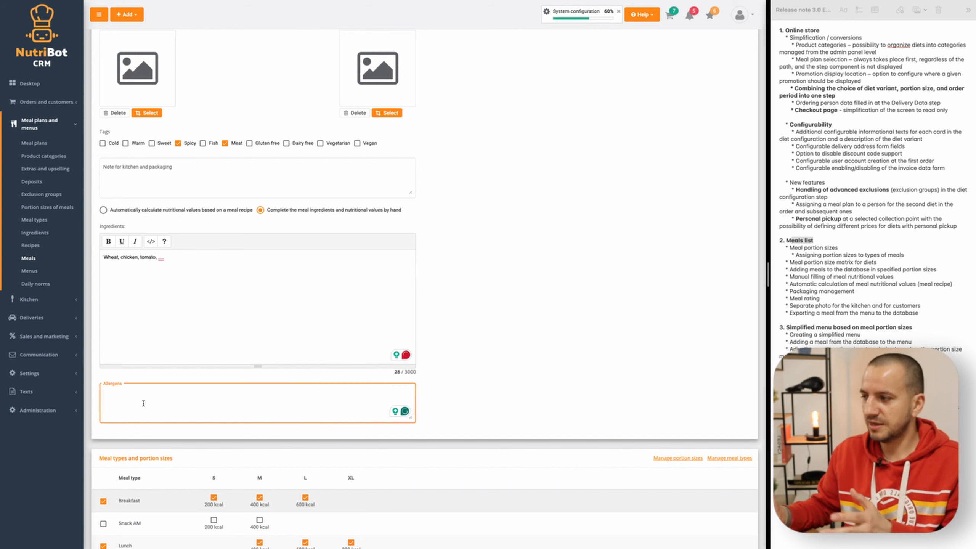
pyautogui.write('gluten')
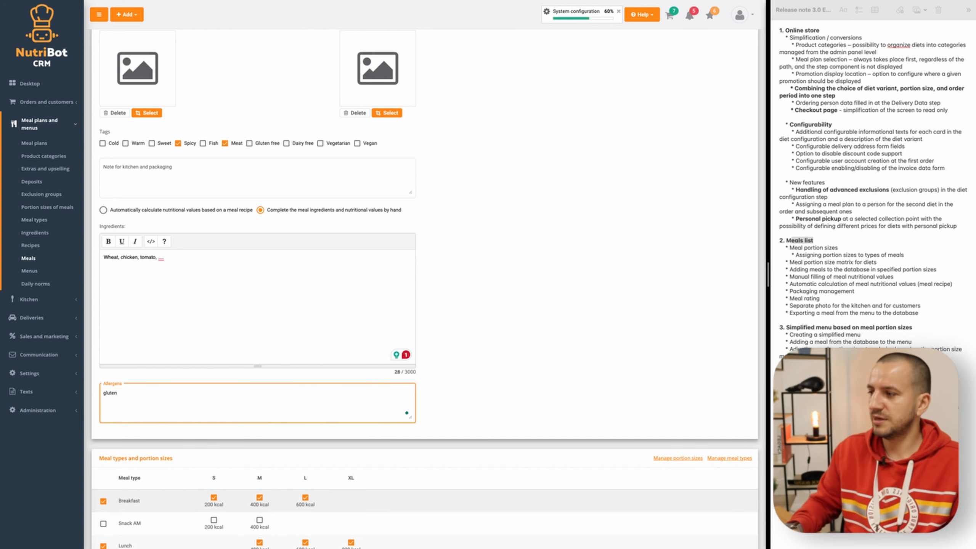
pyautogui.scroll(-10, 156, 390)
pyautogui.click(119, 509)
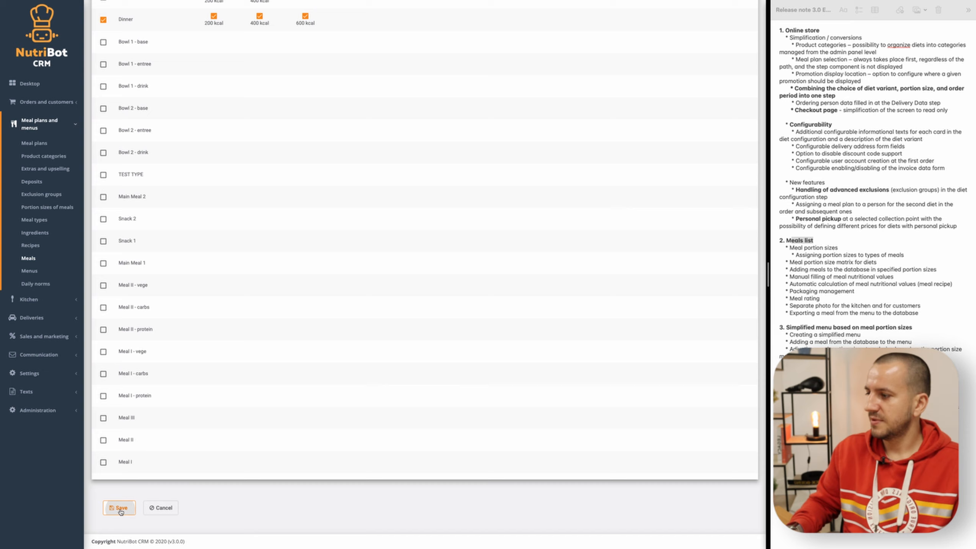
# - Set Breakfast - S to 200 kcal, protein 6 g, fat 3 g, carbohydrates 40 g, weight 140 g and cost AED 4, and save
pyautogui.click(188, 101)
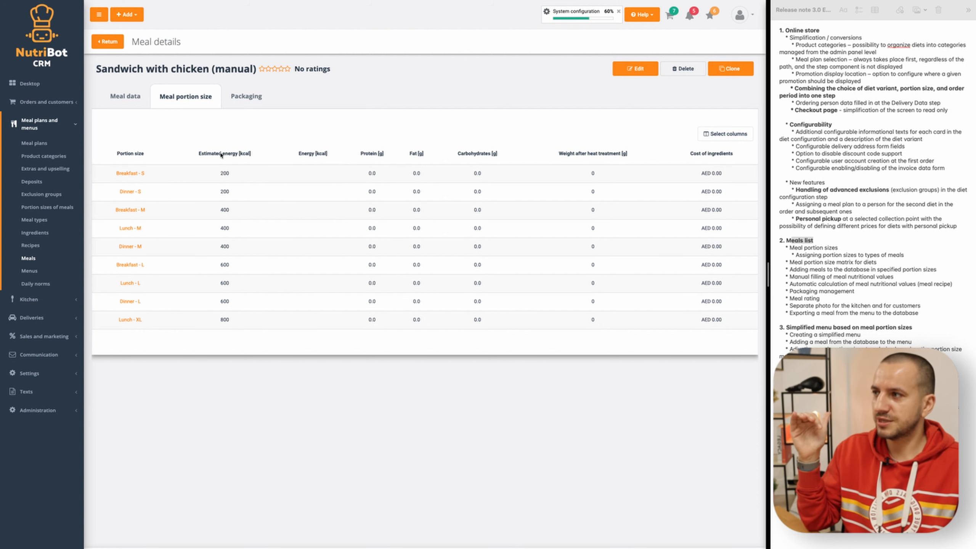
pyautogui.click(139, 176)
pyautogui.click(190, 53)
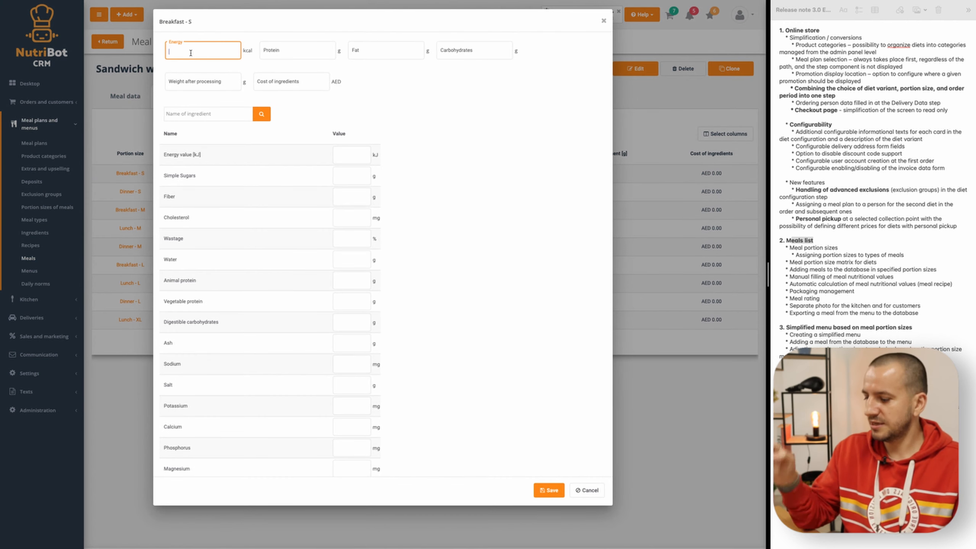
pyautogui.write('200')
pyautogui.click(290, 49)
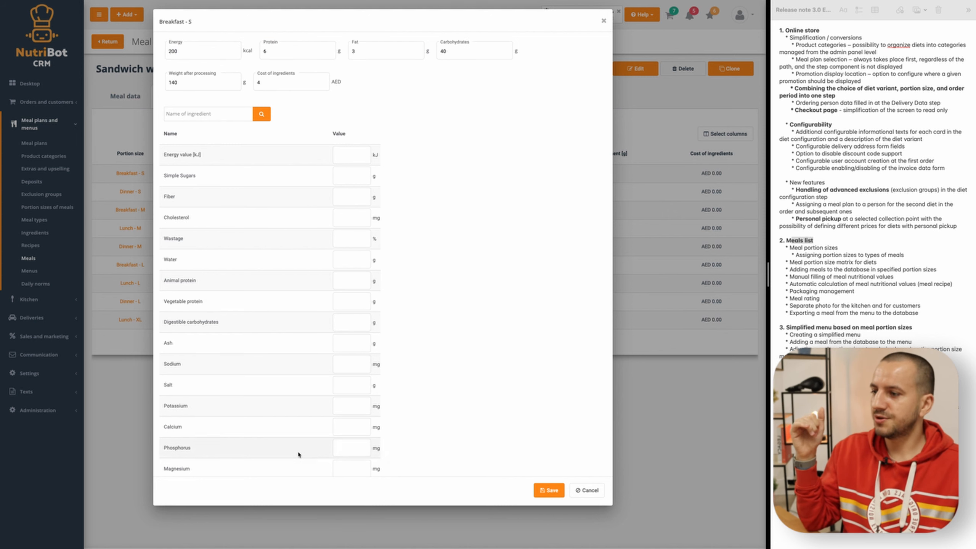
pyautogui.scroll(-5, 348, 381)
pyautogui.scroll(5, 327, 349)
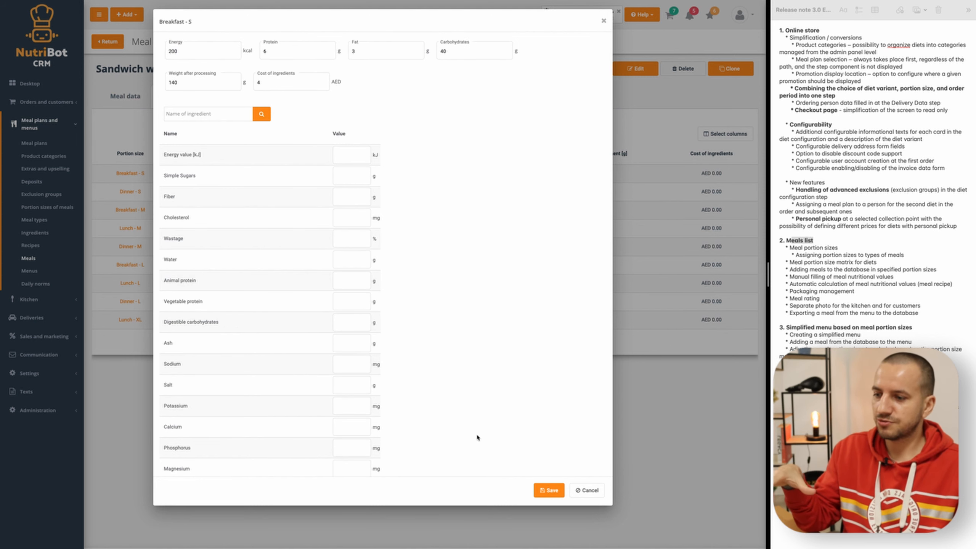
pyautogui.click(548, 490)
# - Set the energy of Dinner - S to 200 kcal and Breakfast - M to 400 kcal, saving each portion size
pyautogui.click(130, 191)
pyautogui.click(195, 56)
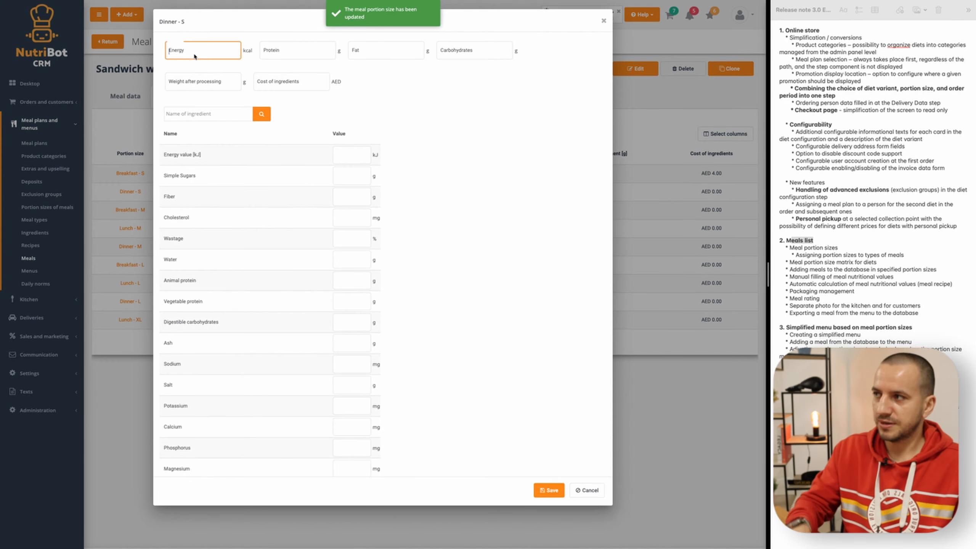
pyautogui.write('4.00')
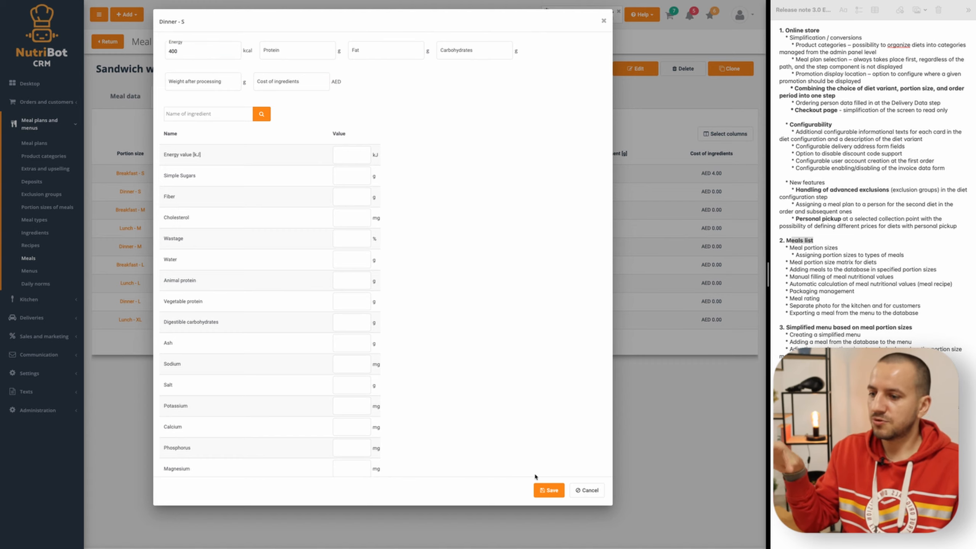
pyautogui.click(548, 490)
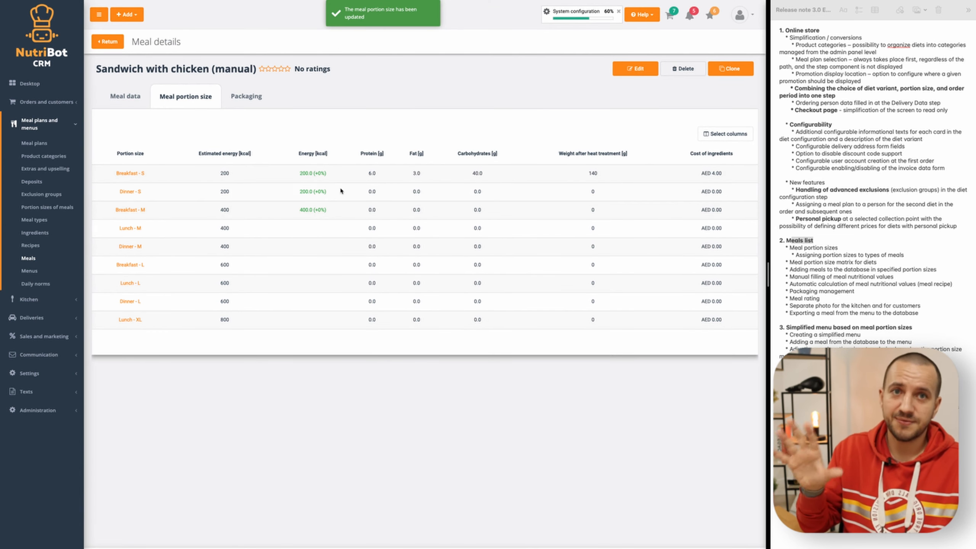
# - Assign 1000cc packaging to all portion sizes of the manual sandwich meal and save it
pyautogui.click(244, 105)
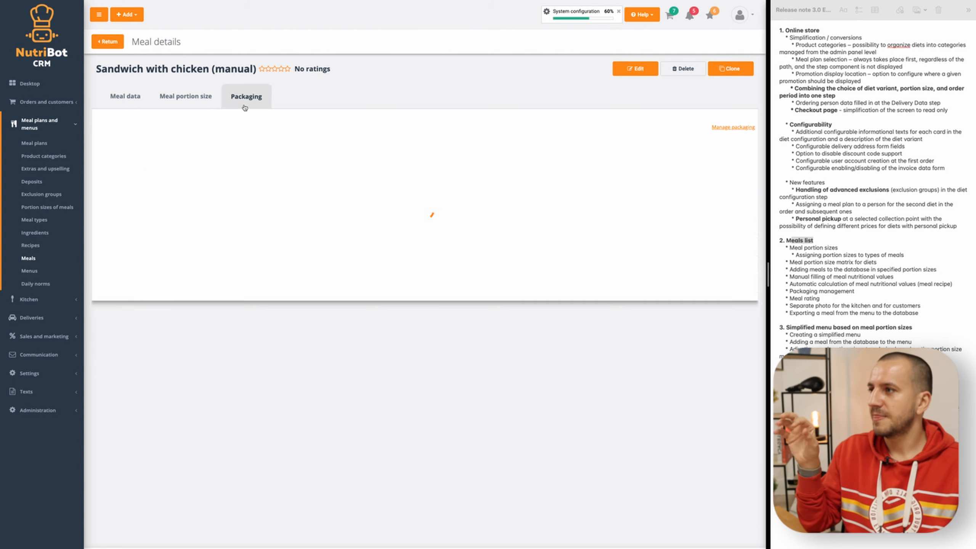
pyautogui.click(184, 175)
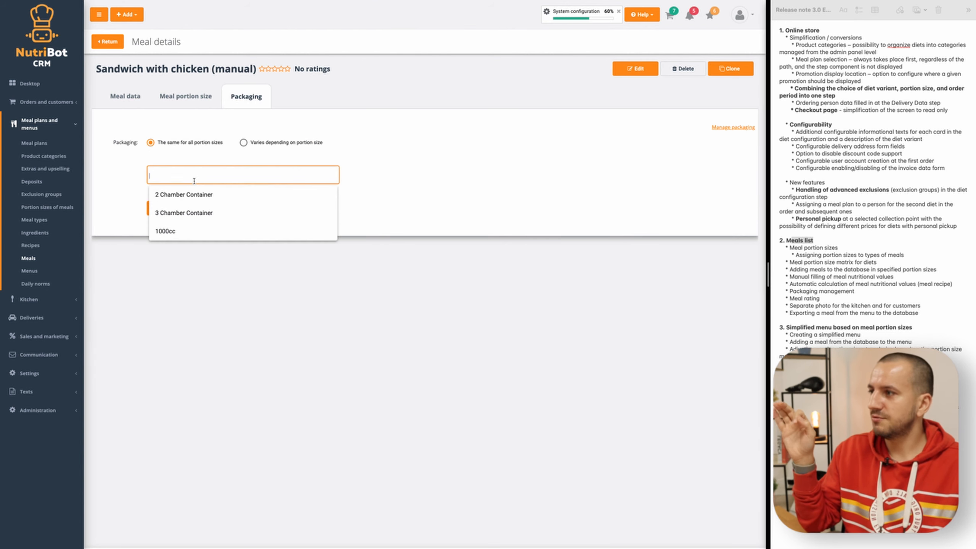
pyautogui.click(165, 231)
pyautogui.click(169, 209)
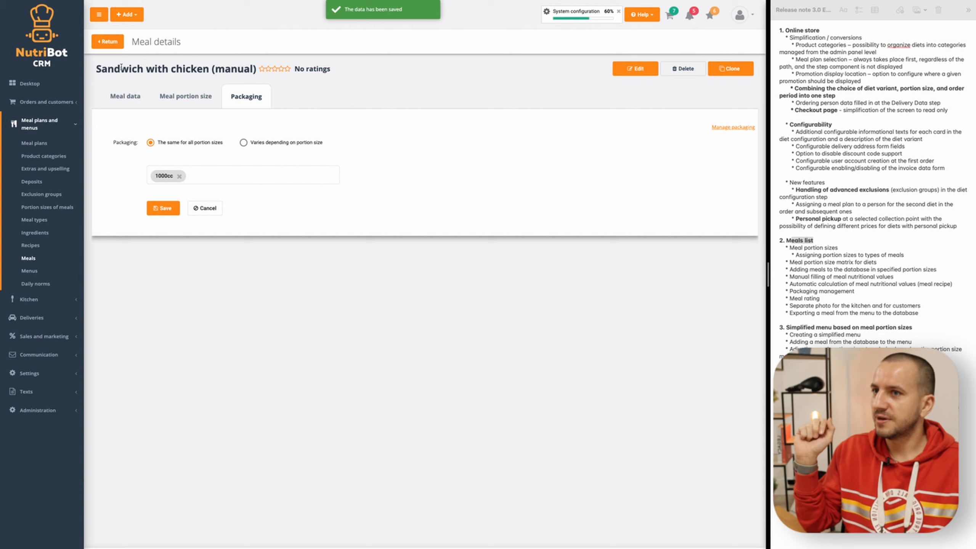
# - Return to the meals list and open the overview of menus
pyautogui.click(113, 45)
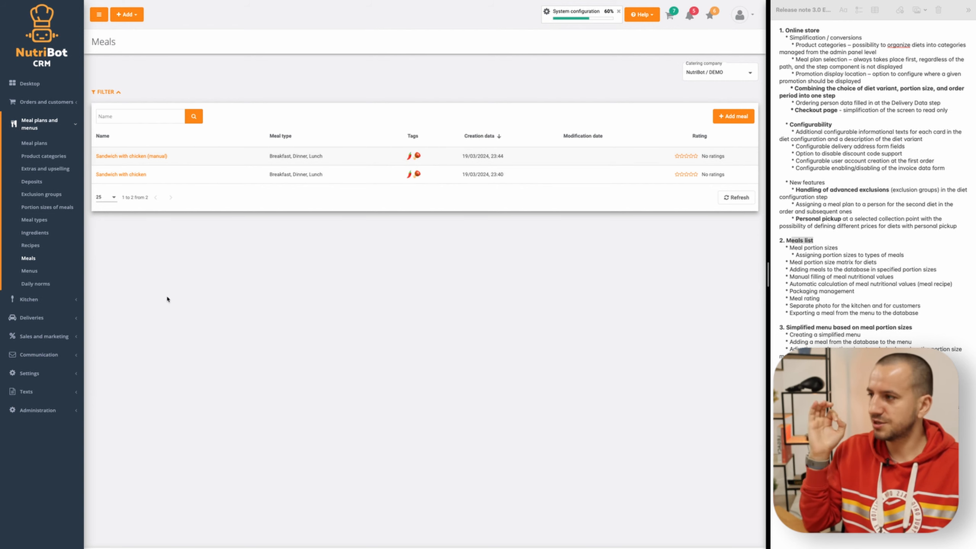
pyautogui.click(46, 275)
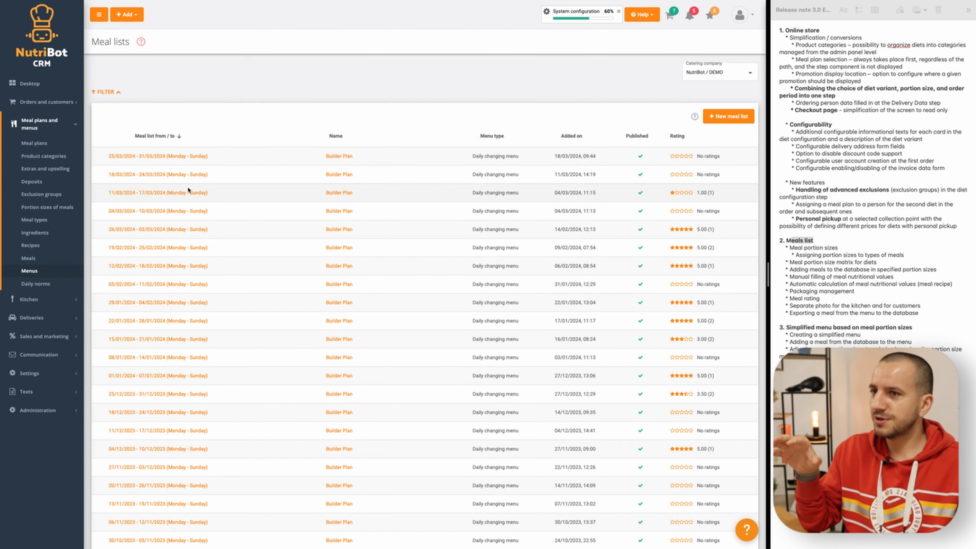
# - Create a published daily changing meal list for 01/04/2024 to 07/04/2024, with meals selected from the existing meal base
pyautogui.click(727, 116)
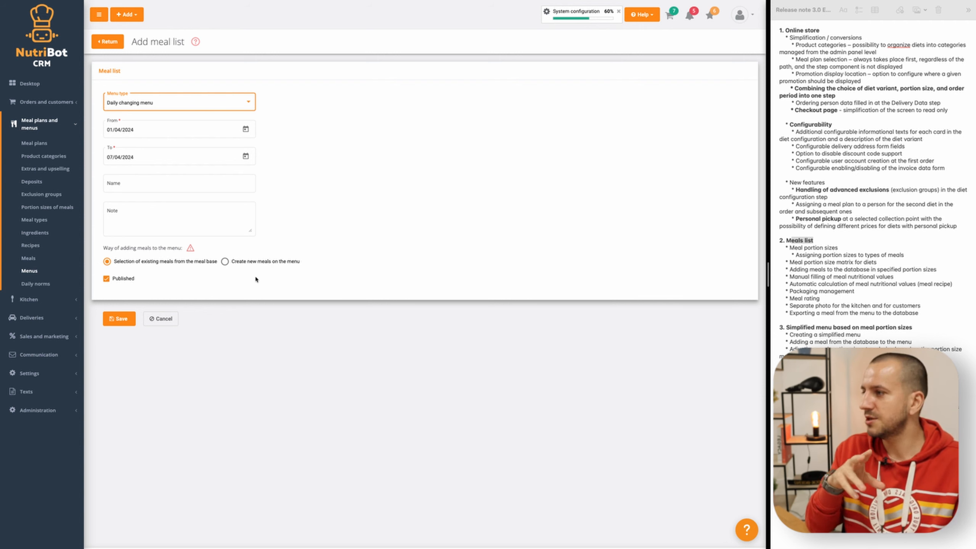
pyautogui.click(120, 319)
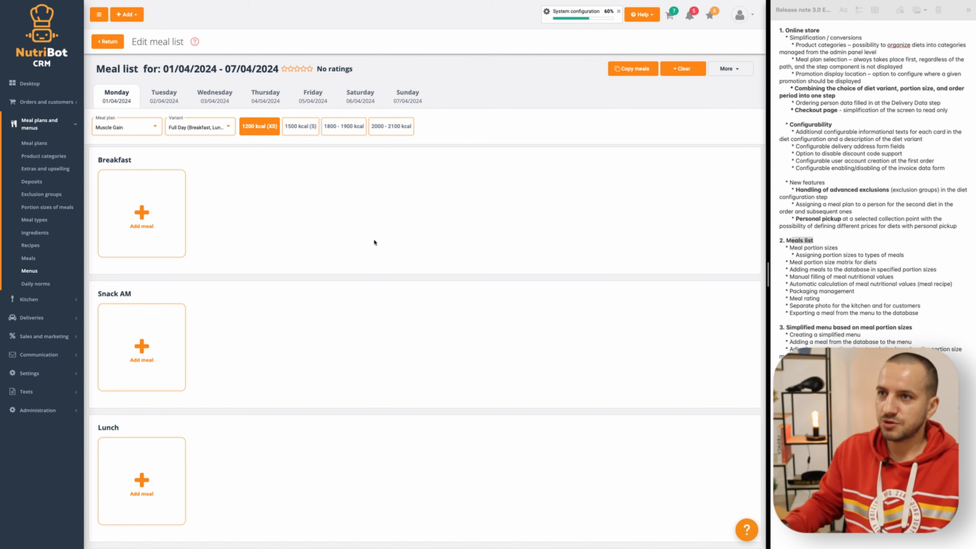
# - Check the meal list's view settings for nutrients, recipes and daily summary, and close them without changes
pyautogui.click(726, 72)
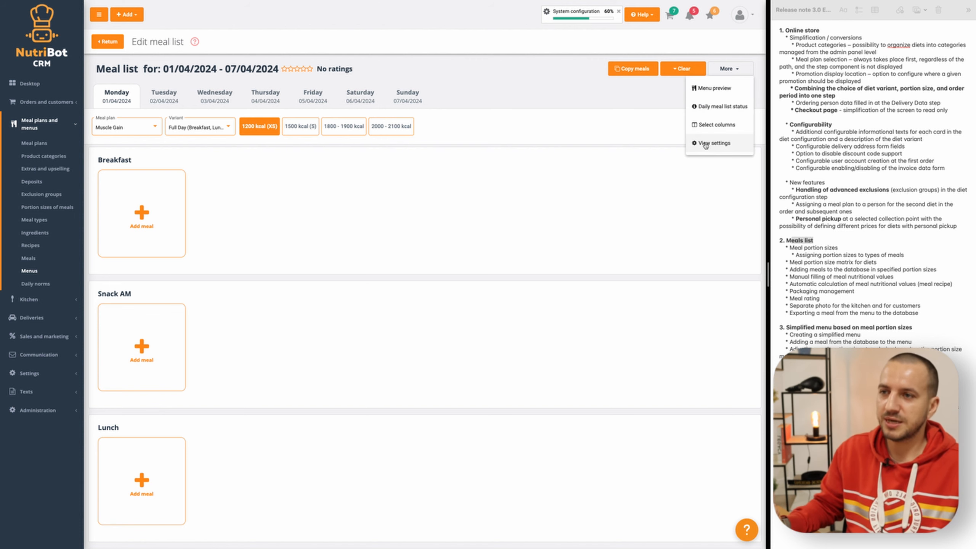
pyautogui.click(706, 143)
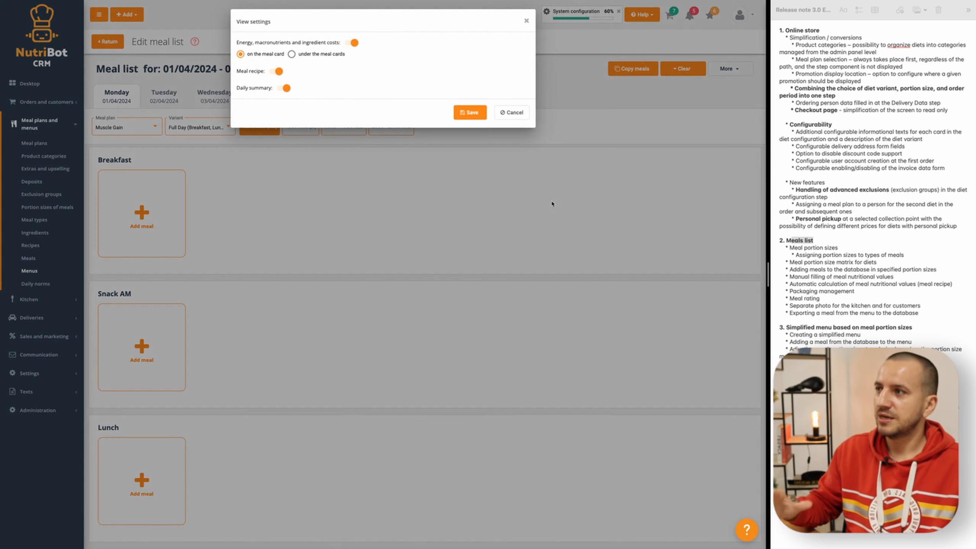
pyautogui.click(510, 114)
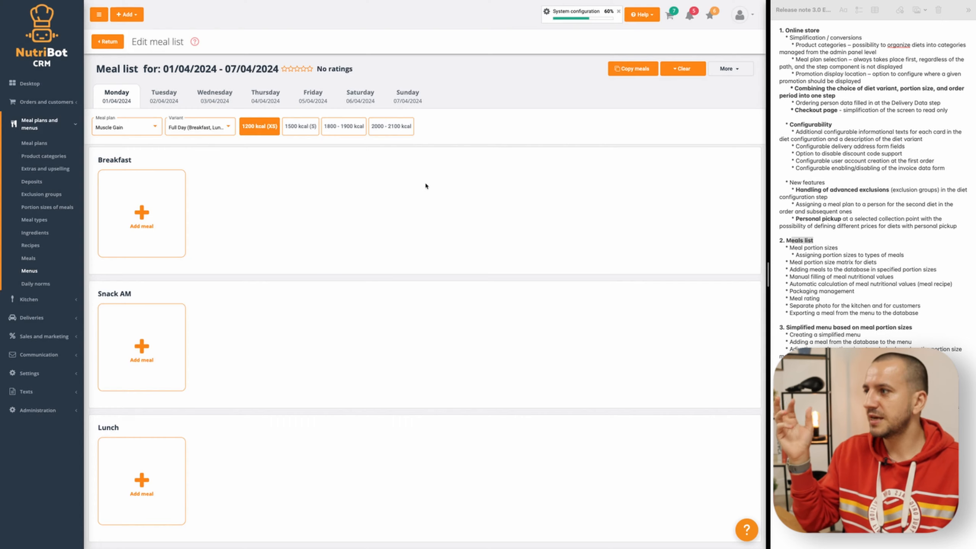
# - Add Sandwich with chicken to Monday's Breakfast for all calorie values, assigning portion sizes by the meal portion size matrix
pyautogui.click(142, 213)
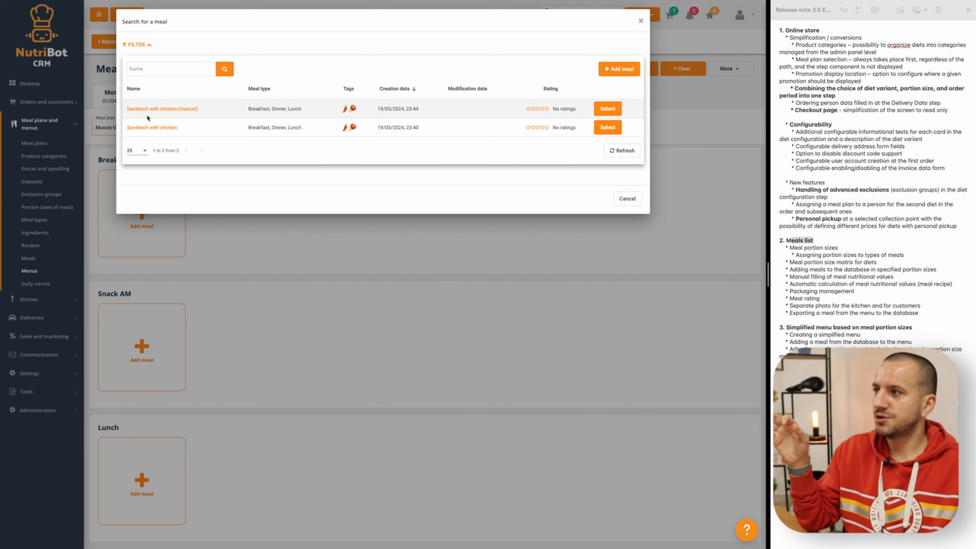
pyautogui.click(607, 128)
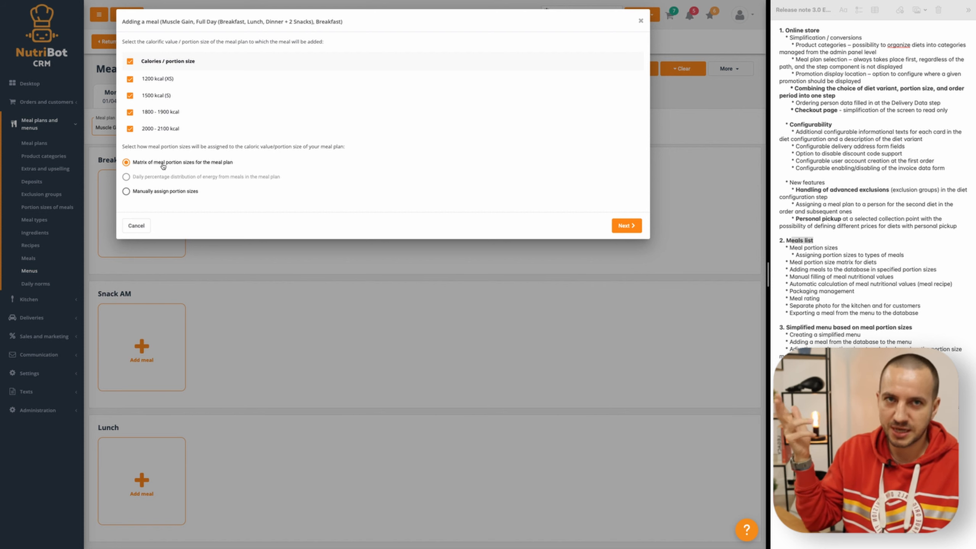
pyautogui.click(625, 225)
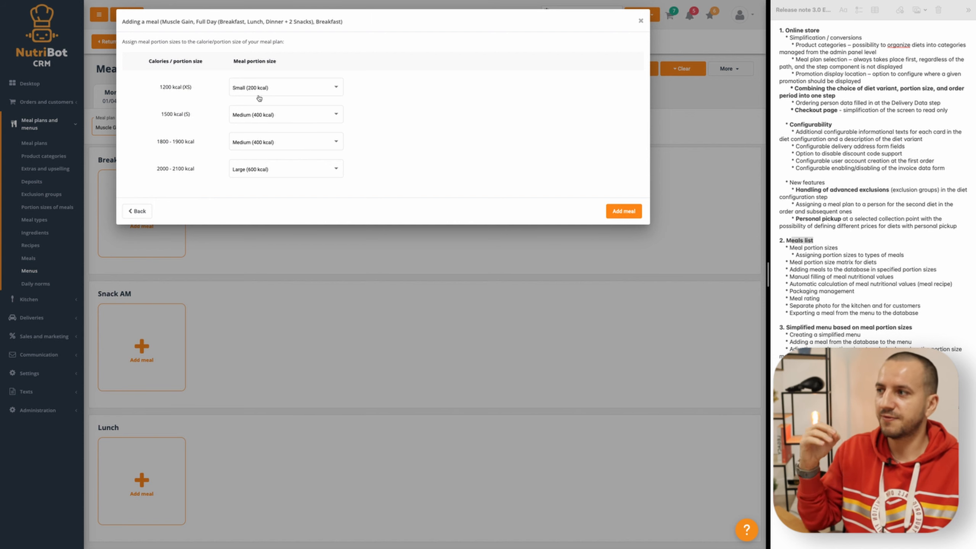
pyautogui.click(621, 212)
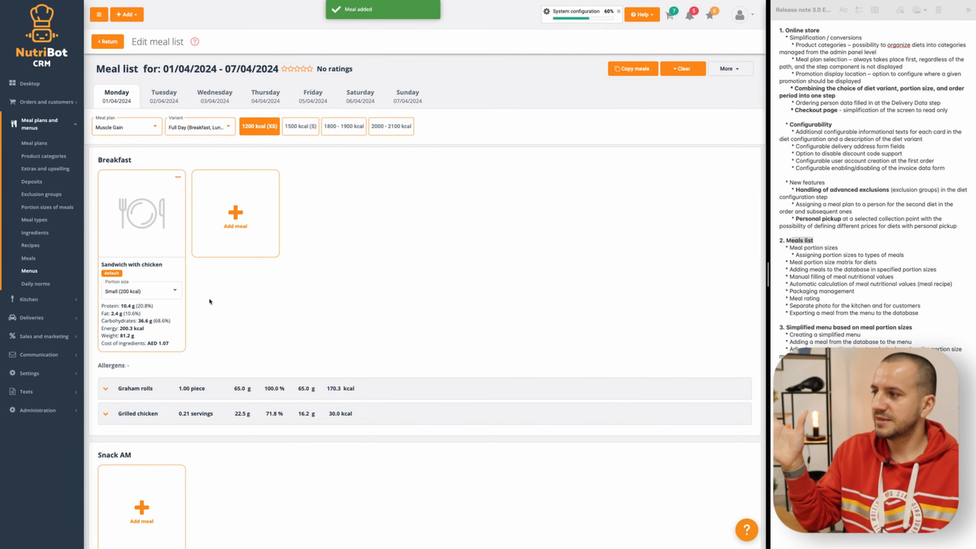
# - Compare the breakfast sandwich's portion size at 1500 kcal (S), 2000 - 2100 kcal and 1200 kcal (XS)
pyautogui.click(295, 131)
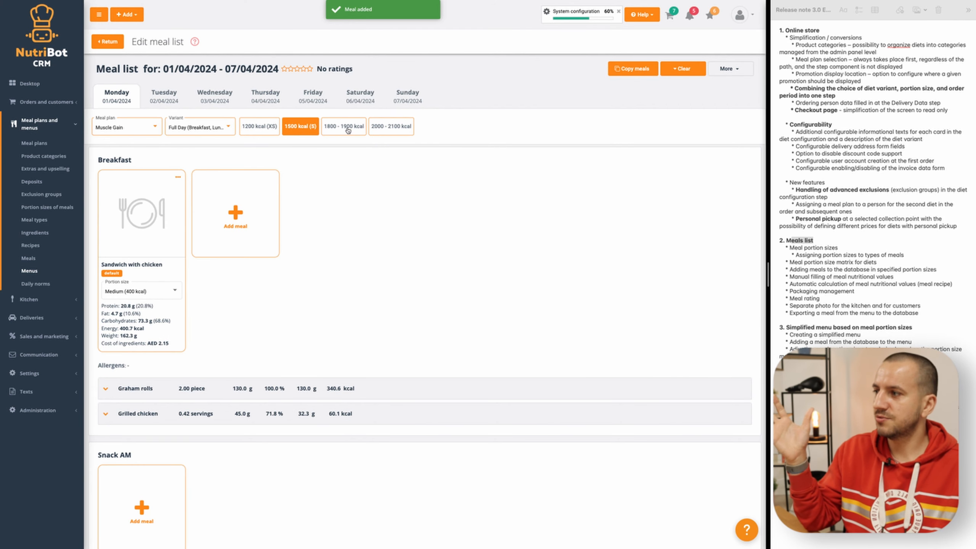
pyautogui.click(391, 126)
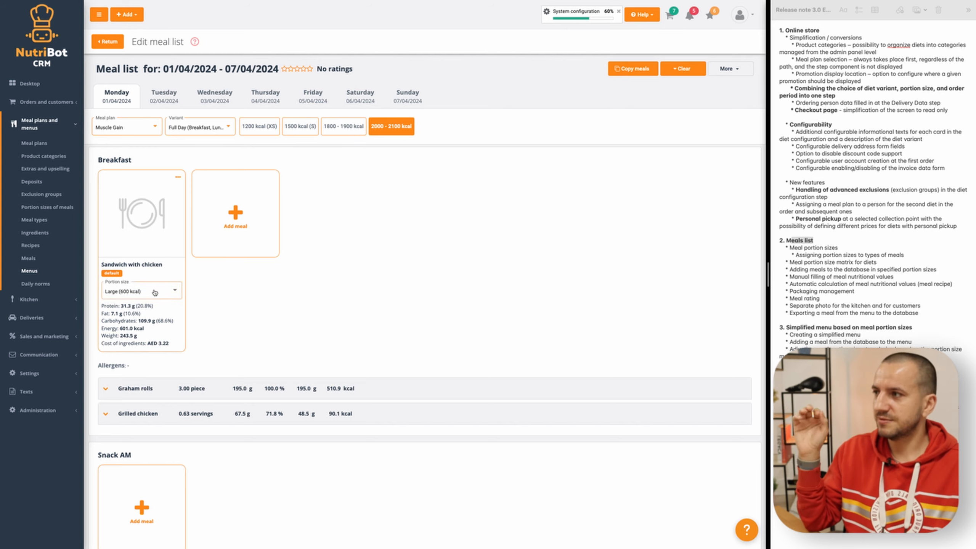
pyautogui.click(261, 127)
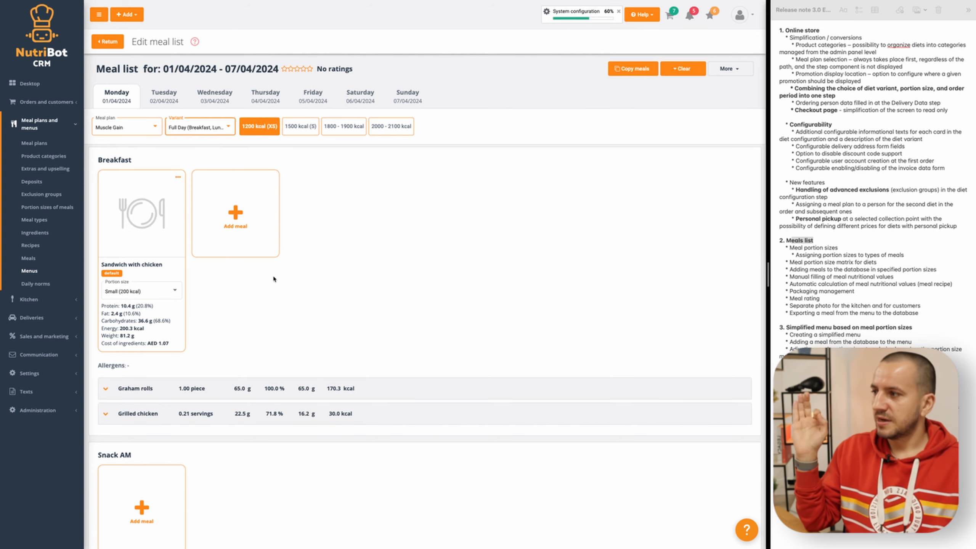
# - Add Sandwich with chicken (manual) as a second Breakfast meal, keeping the Small, Medium, Medium and Large portion assignments
pyautogui.click(240, 217)
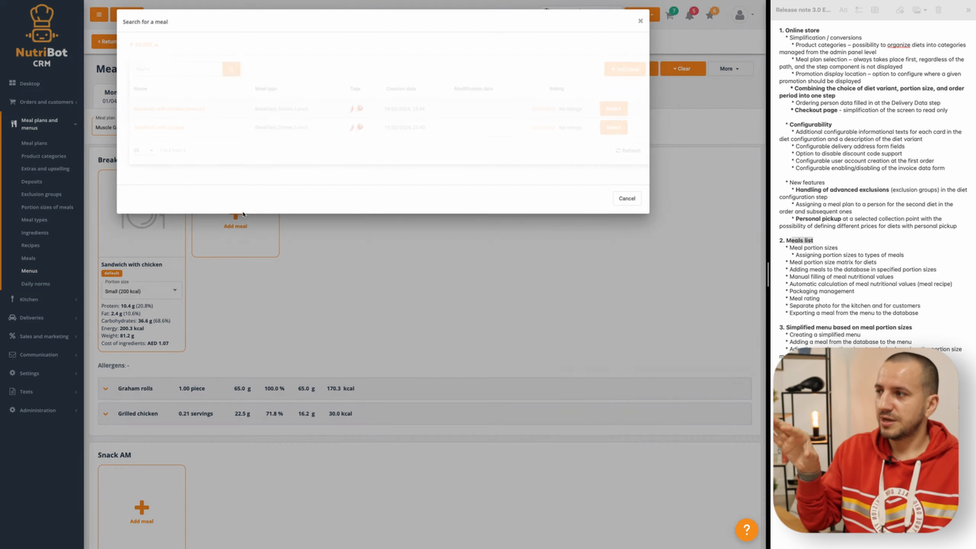
pyautogui.click(169, 108)
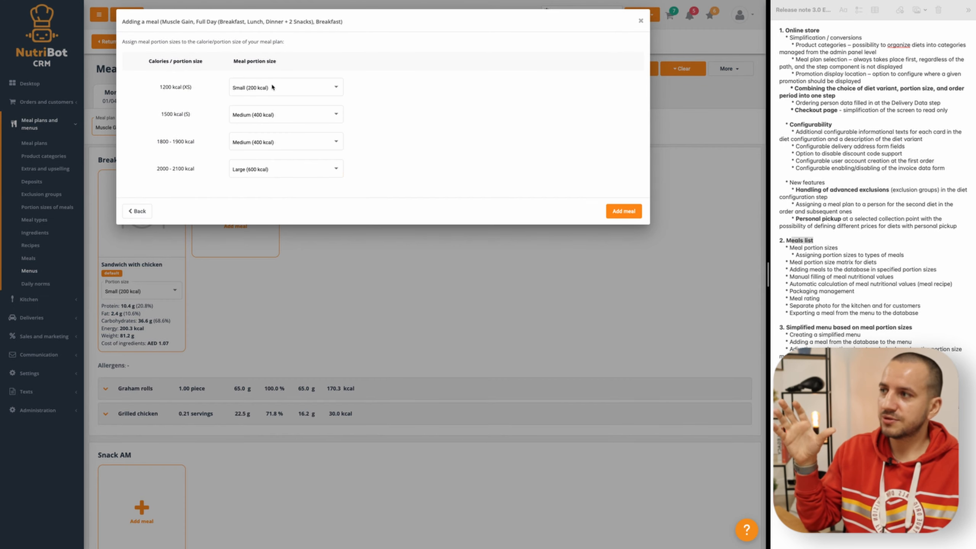
pyautogui.click(627, 212)
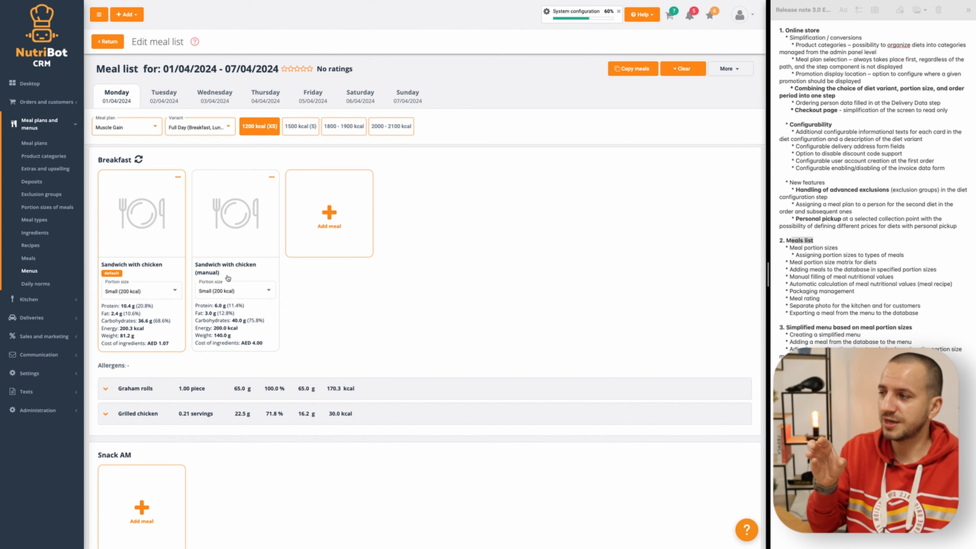
# - Add Sandwich with chicken to Monday's Lunch for all calorie values, using the matrix's Medium, Medium, Large and Large portions
pyautogui.scroll(-5, 138, 262)
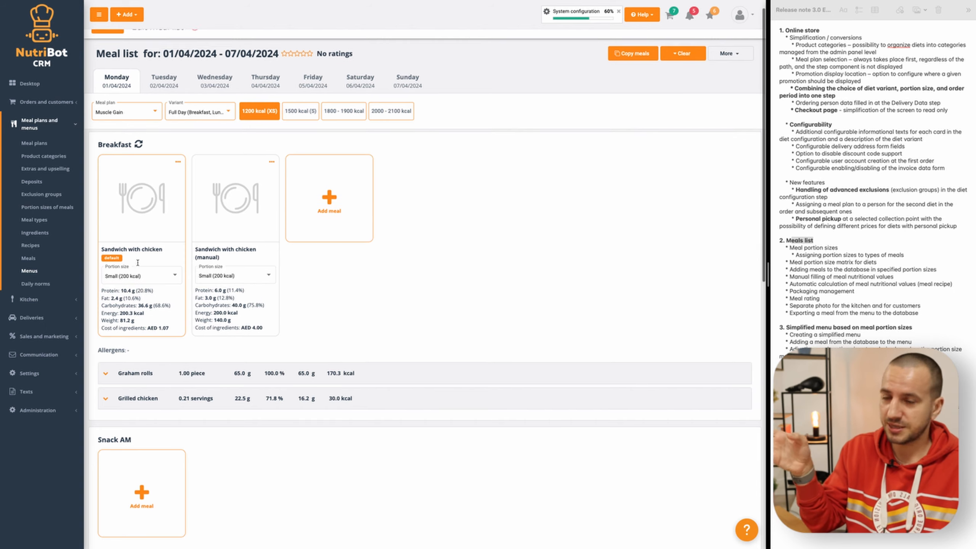
pyautogui.scroll(-2, 178, 379)
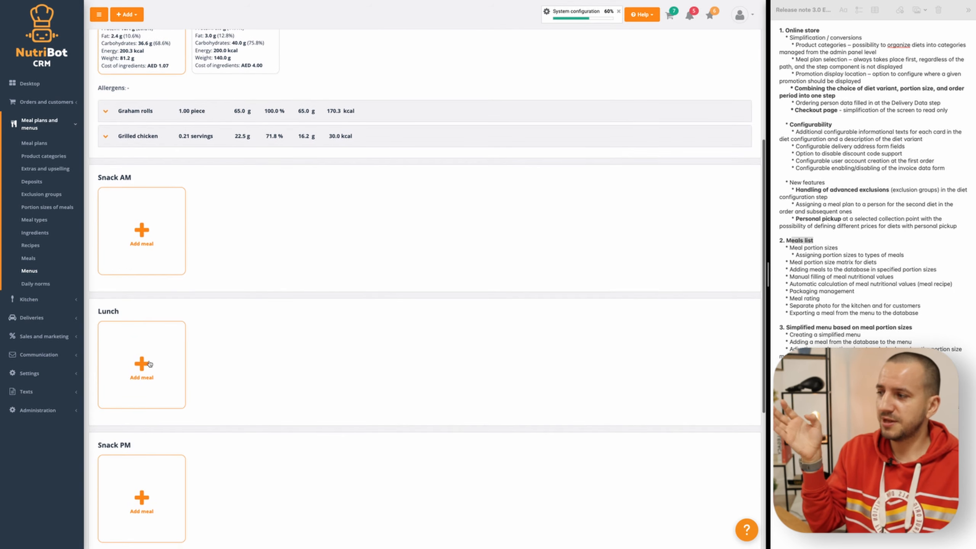
pyautogui.click(151, 364)
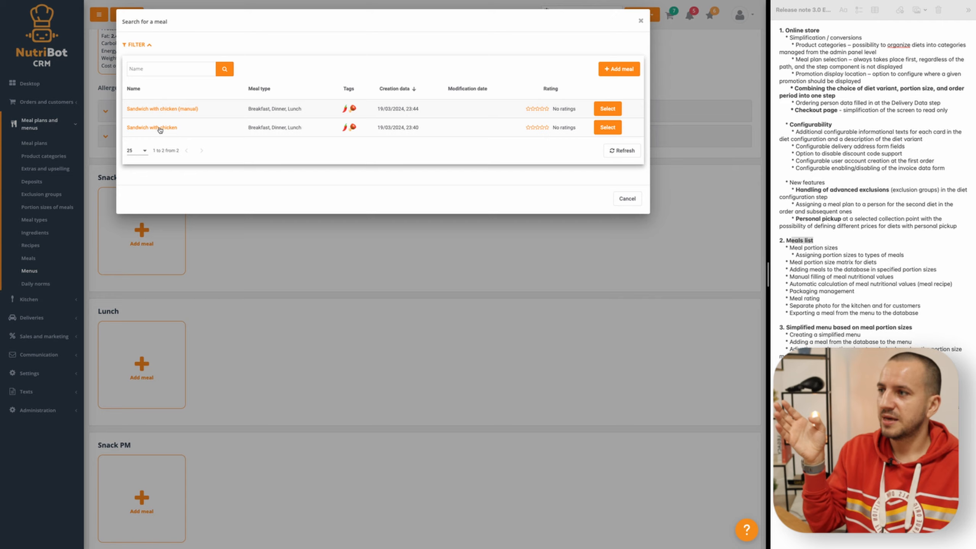
pyautogui.click(607, 127)
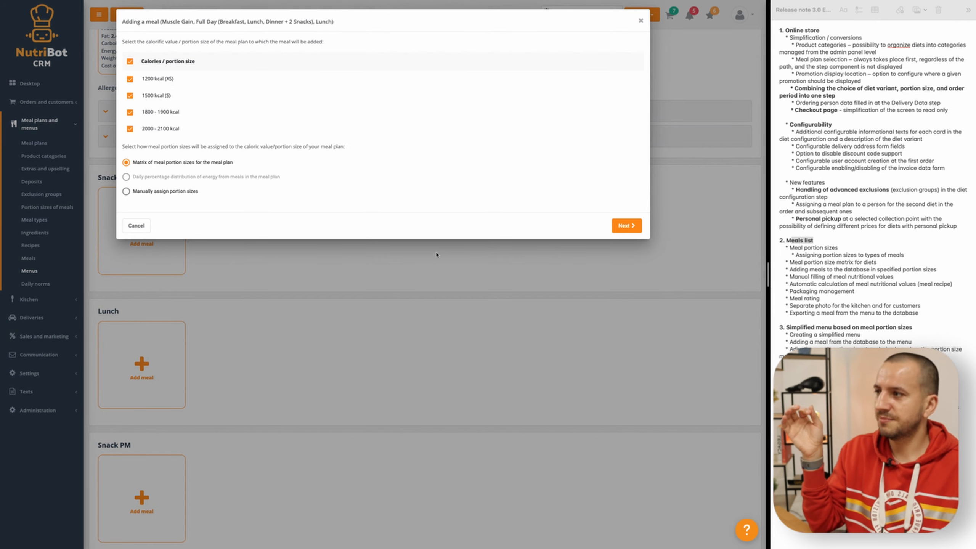
pyautogui.click(630, 227)
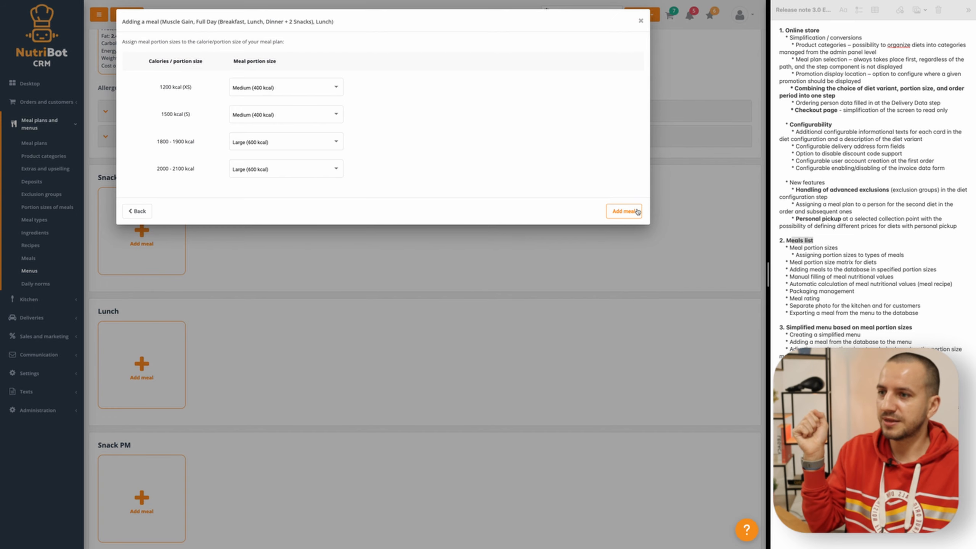
pyautogui.click(623, 211)
pyautogui.scroll(-3, 338, 389)
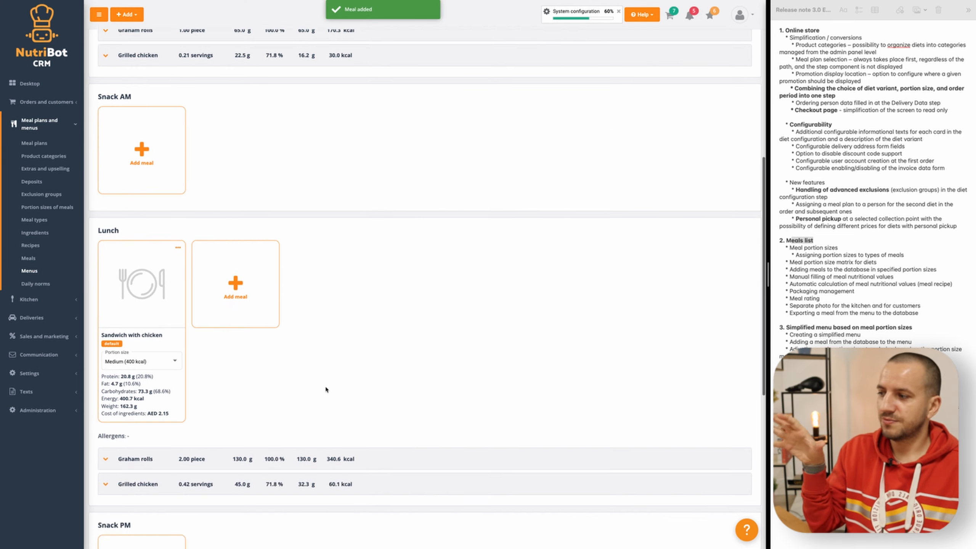
pyautogui.scroll(12, 329, 365)
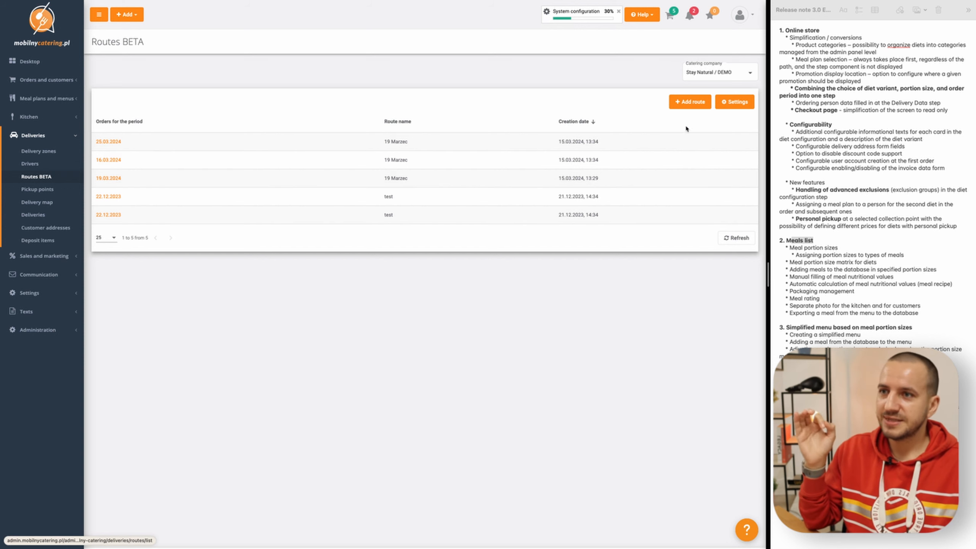
# - Open the settings of the delivery routes and examine the location of the kitchen
pyautogui.click(738, 103)
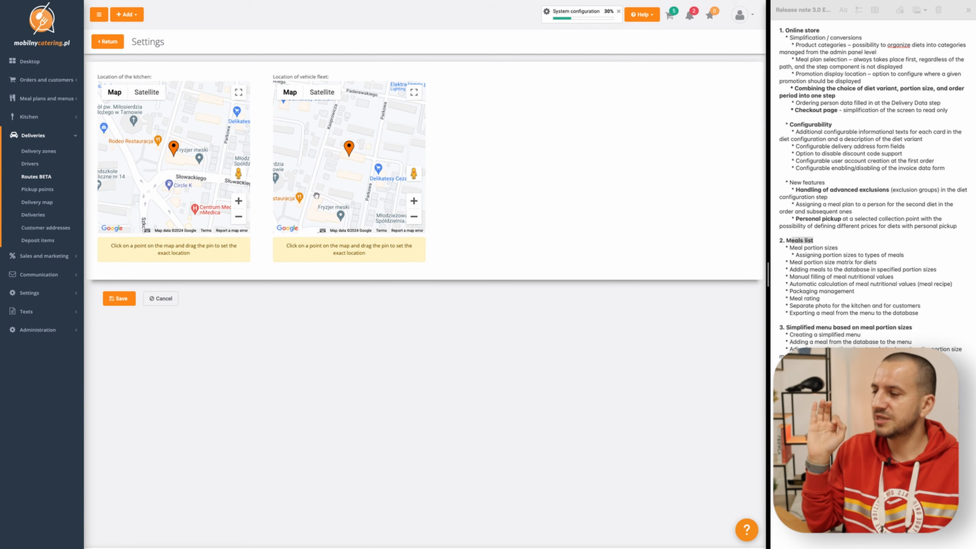
pyautogui.moveTo(99, 77); pyautogui.dragTo(152, 78)
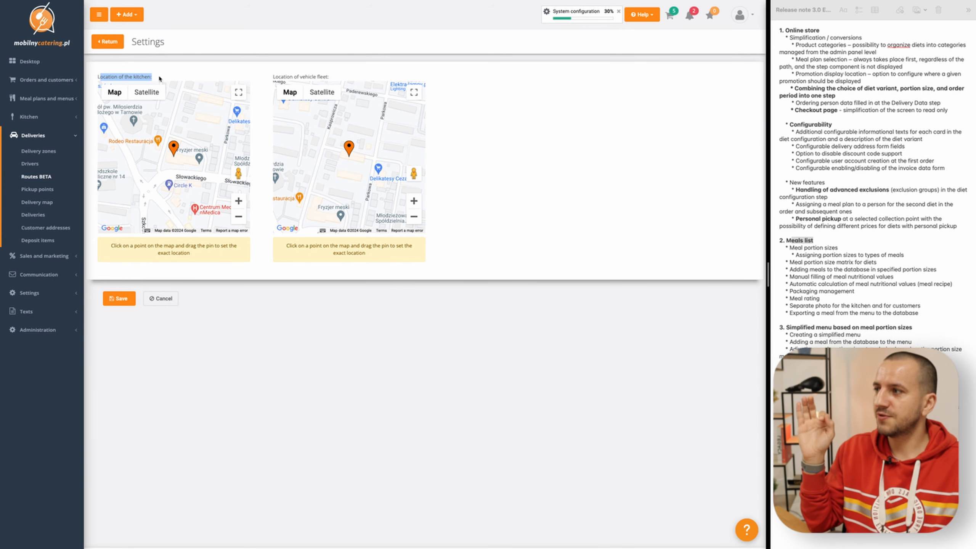
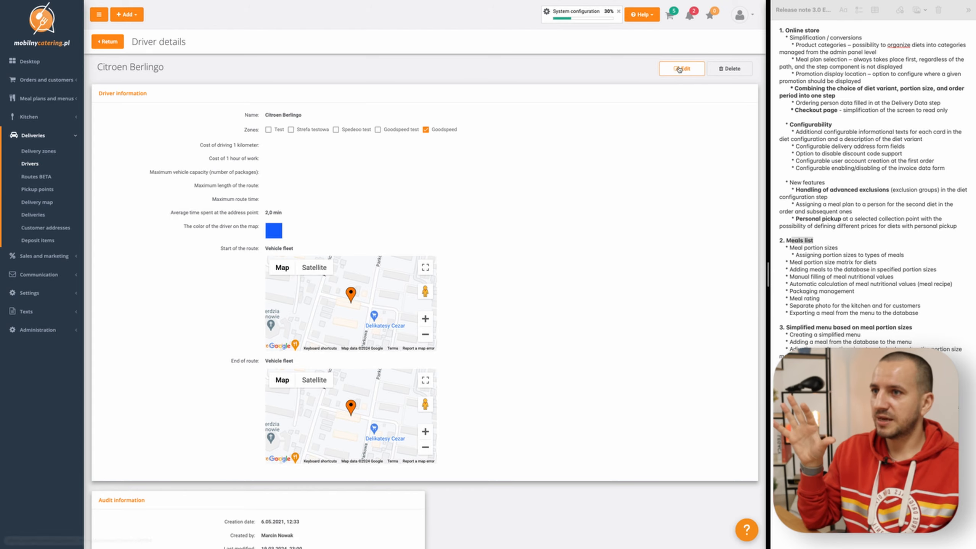
# - Set the Citroen Berlingo driver's cost of driving 1 kilometer to 0,5 zł and cost of 1 hour of work to 30 zł
pyautogui.scroll(-1, 329, 249)
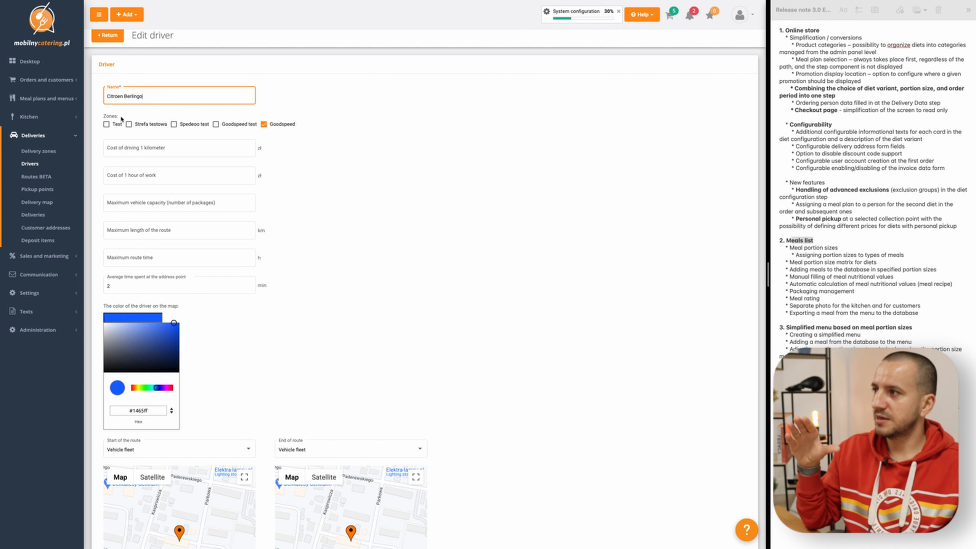
pyautogui.scroll(-2, 170, 188)
pyautogui.click(110, 134)
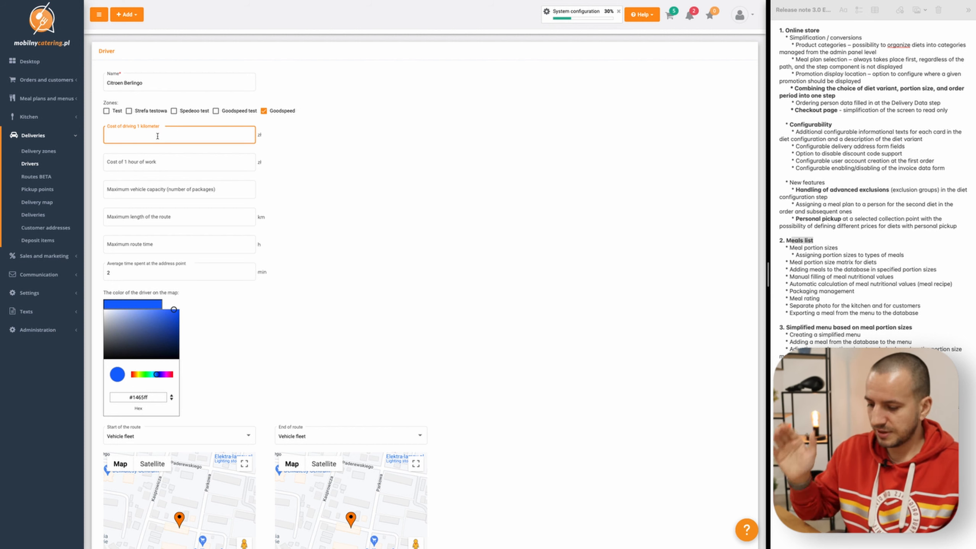
pyautogui.click(297, 152)
pyautogui.click(207, 135)
pyautogui.click(262, 136)
pyautogui.click(135, 170)
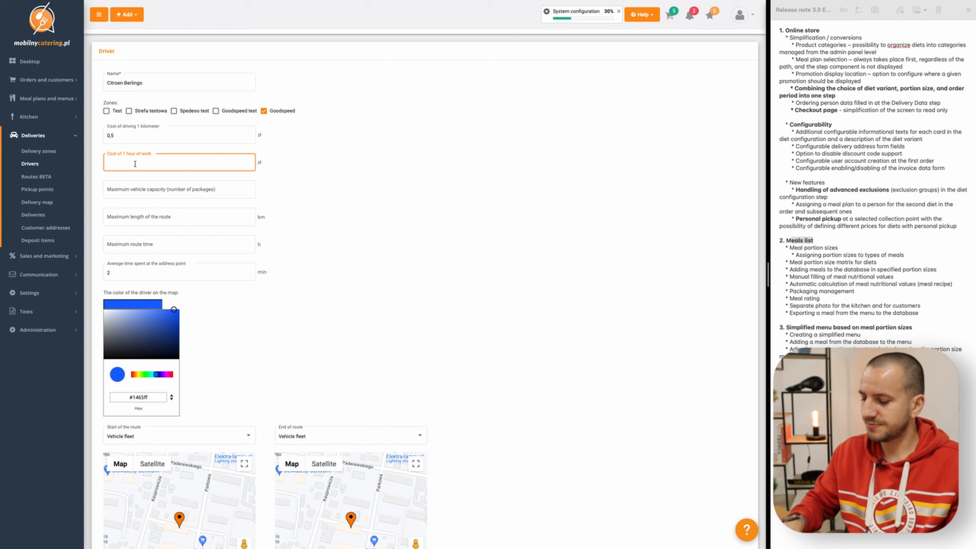
pyautogui.click(287, 160)
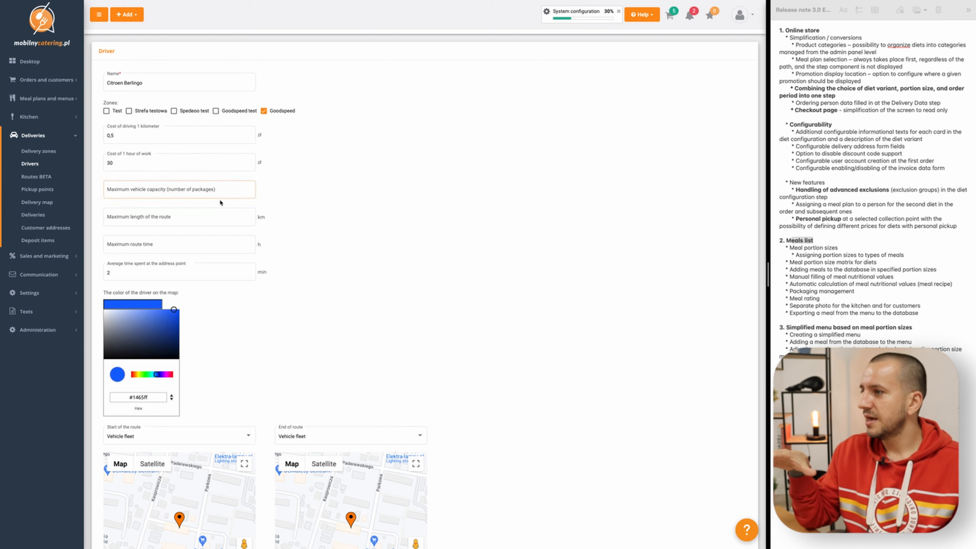
# - Examine the driver's vehicle capacity, route length, route time and average address stop time fields
pyautogui.scroll(-1, 205, 257)
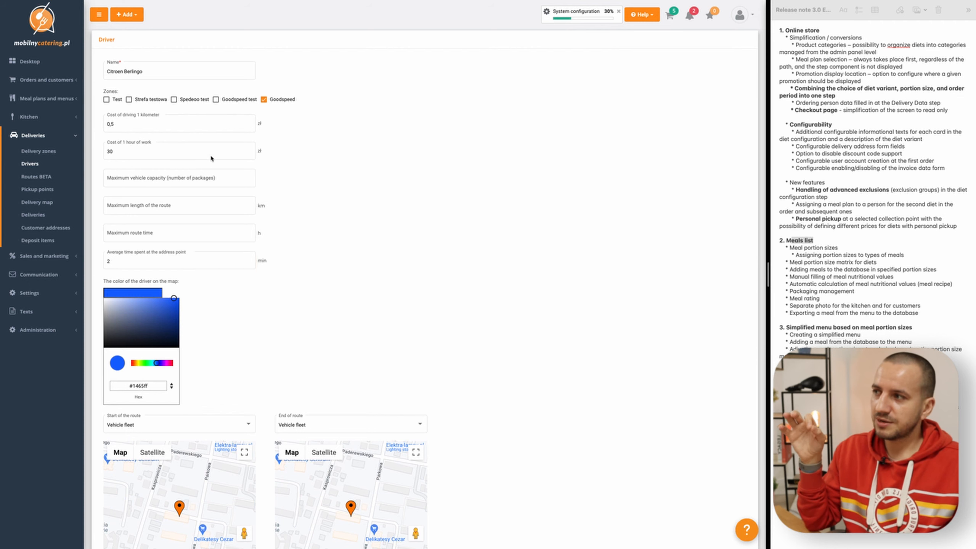
pyautogui.scroll(-1, 318, 234)
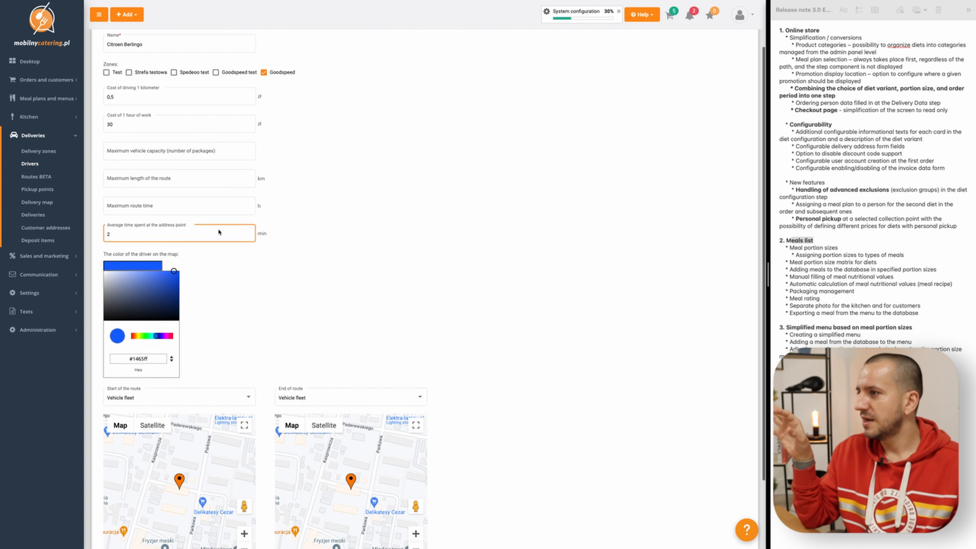
pyautogui.scroll(-1, 217, 229)
pyautogui.click(155, 173)
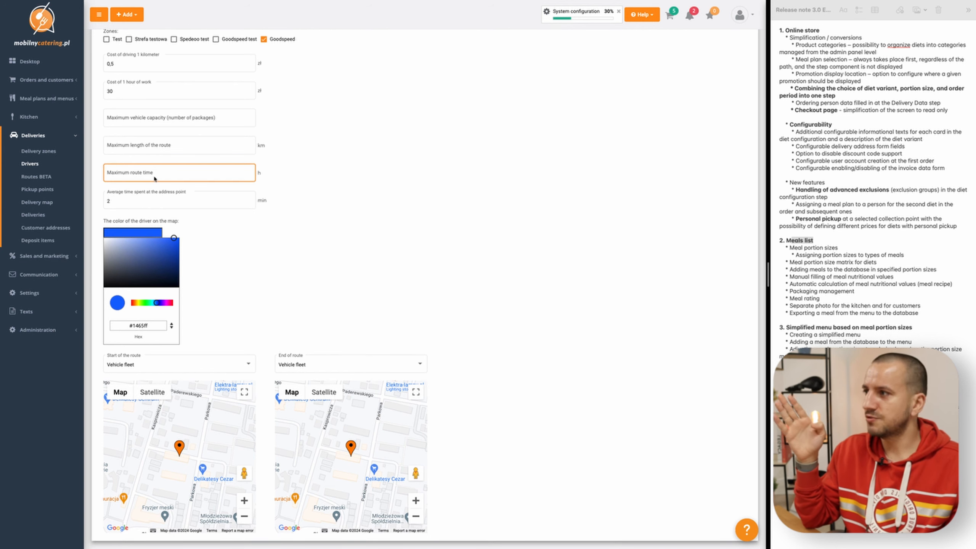
pyautogui.click(167, 149)
pyautogui.click(141, 120)
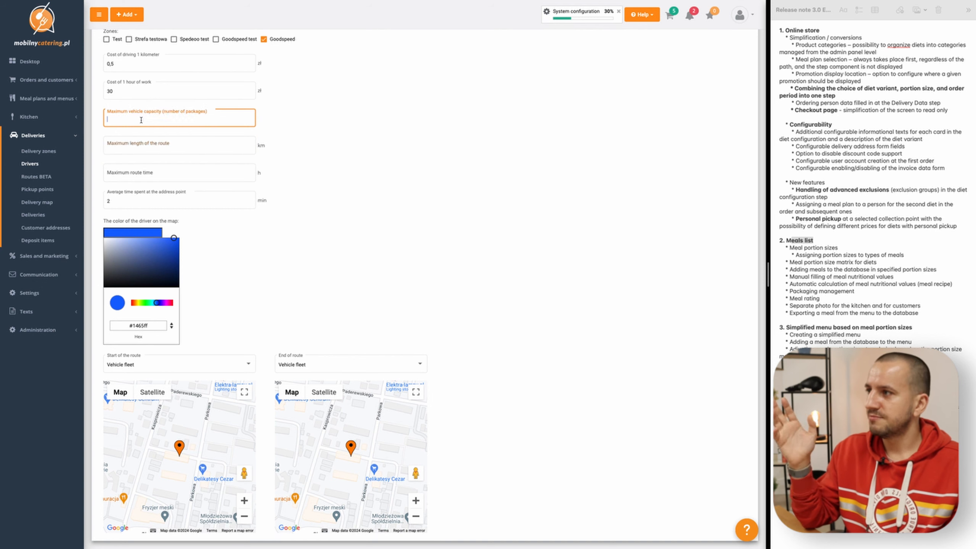
pyautogui.scroll(-1, 157, 111)
pyautogui.click(121, 181)
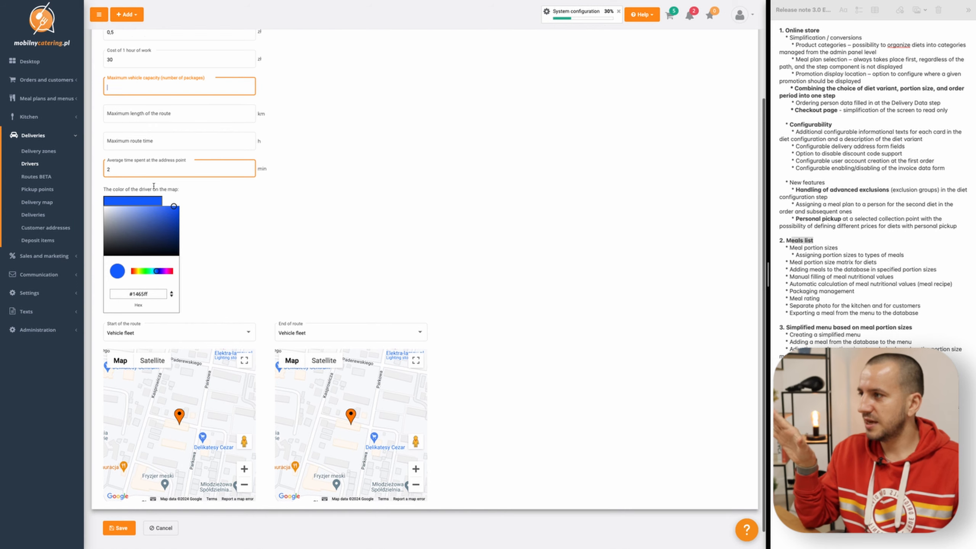
pyautogui.scroll(-1, 192, 196)
pyautogui.click(240, 212)
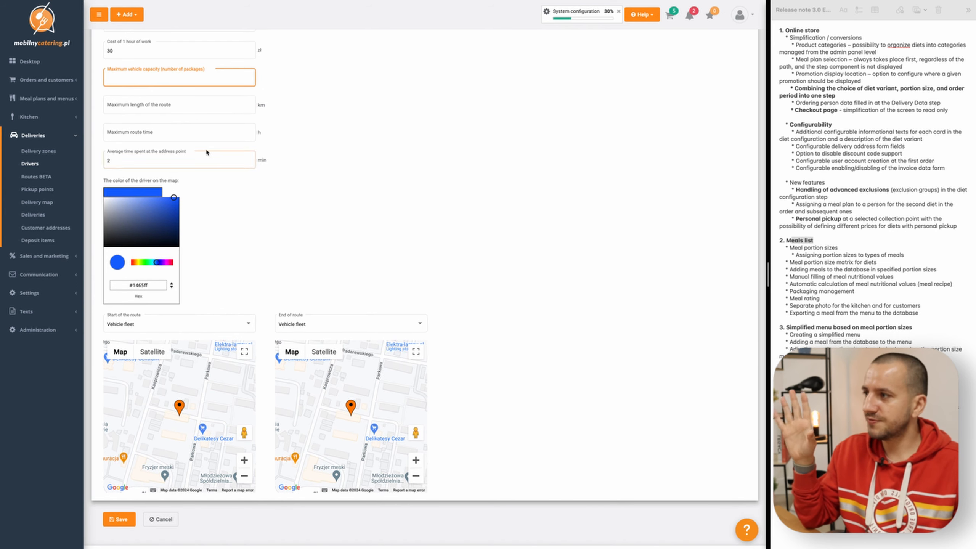
pyautogui.scroll(3, 226, 211)
pyautogui.scroll(-3, 233, 211)
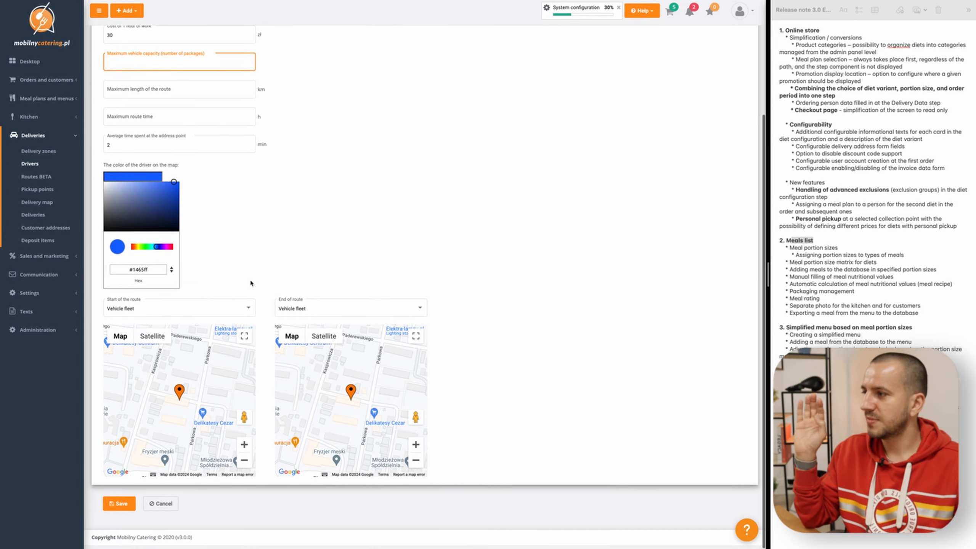
# - Keep Vehicle fleet as the driver's start of the route, save the driver and return to the driver list
pyautogui.click(145, 314)
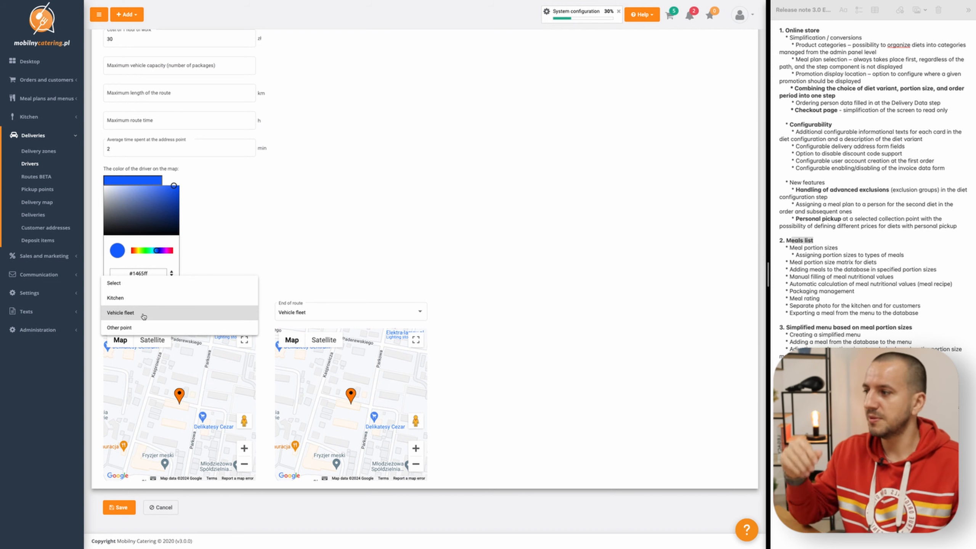
pyautogui.click(143, 316)
pyautogui.click(125, 507)
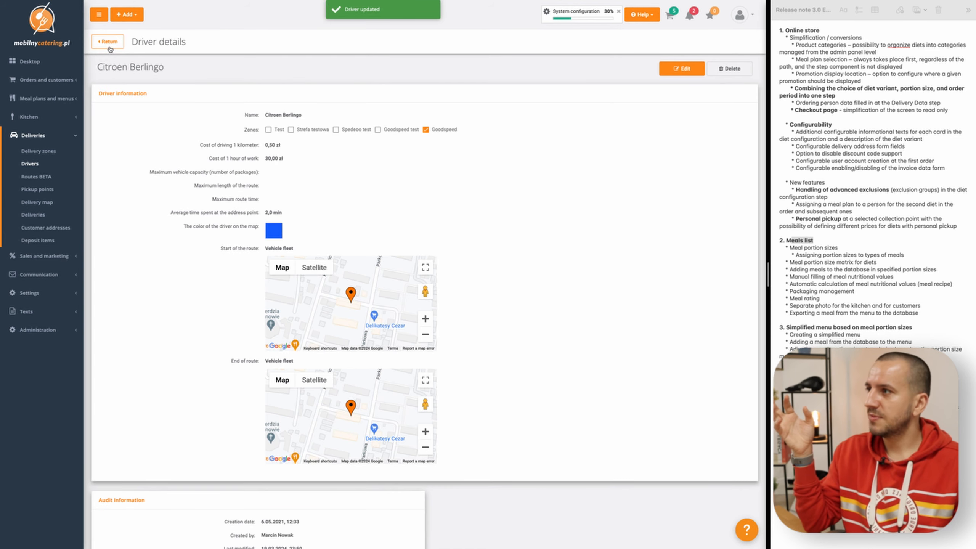
pyautogui.click(108, 41)
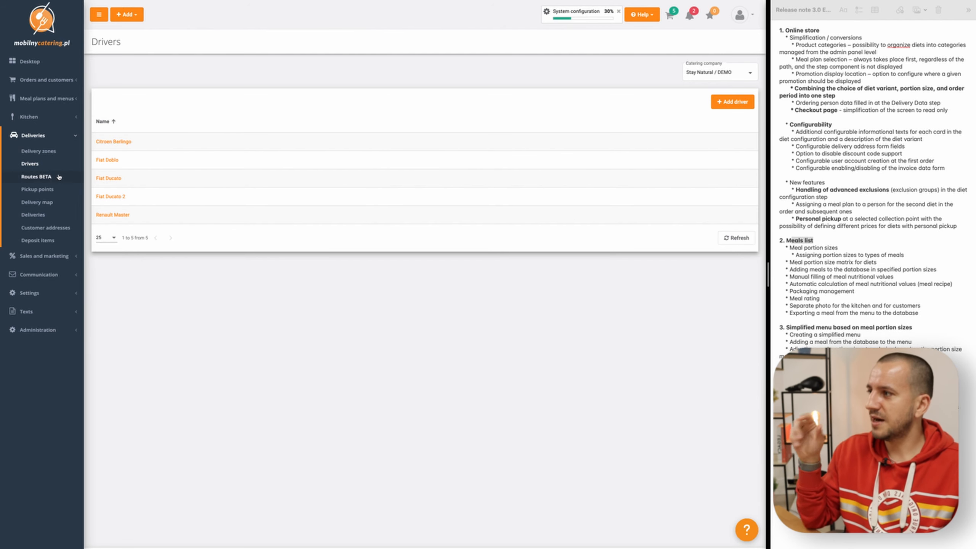
# - Start a new delivery route for the orders of 20.03.2024 and name it 20 March
pyautogui.click(37, 176)
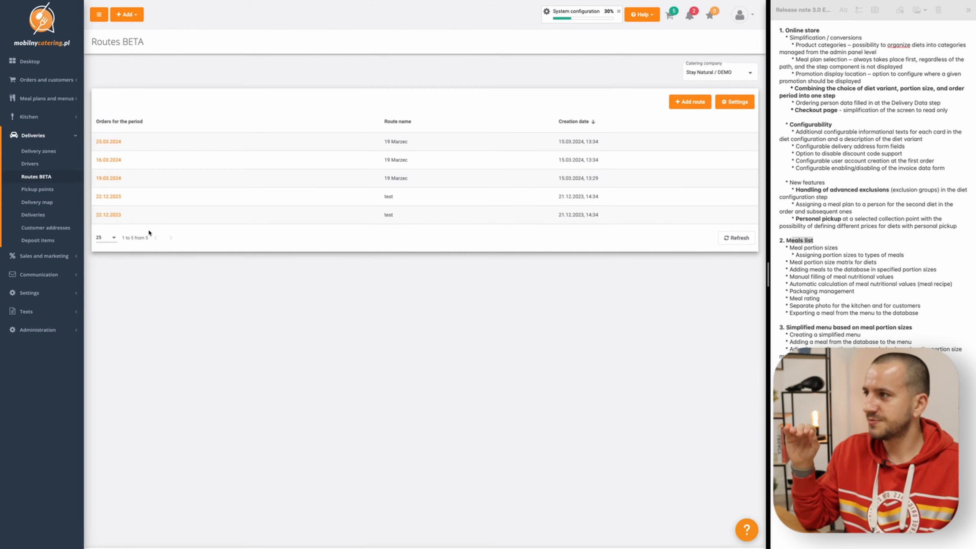
pyautogui.click(688, 102)
pyautogui.click(242, 143)
pyautogui.write('20 March')
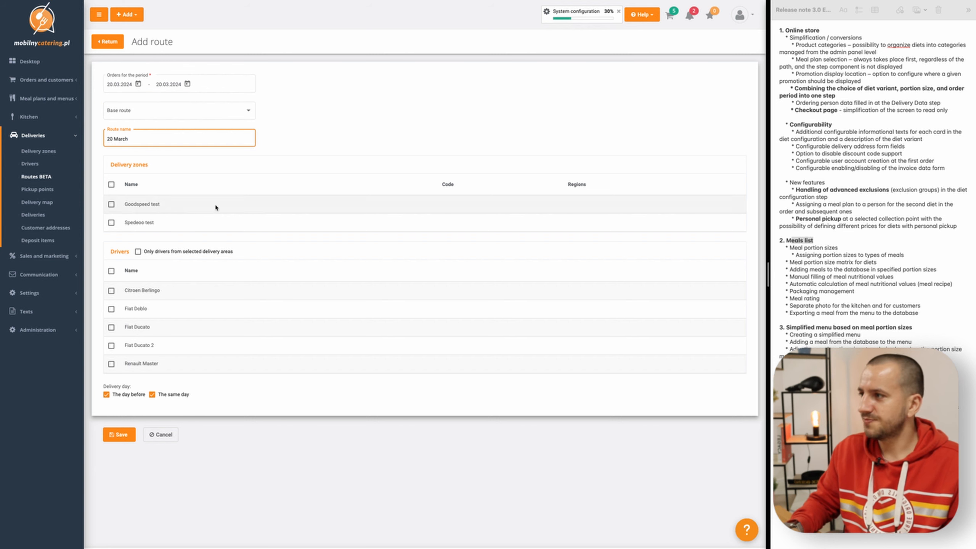
# - Include all delivery zones and all drivers in the new route and save it
pyautogui.click(111, 185)
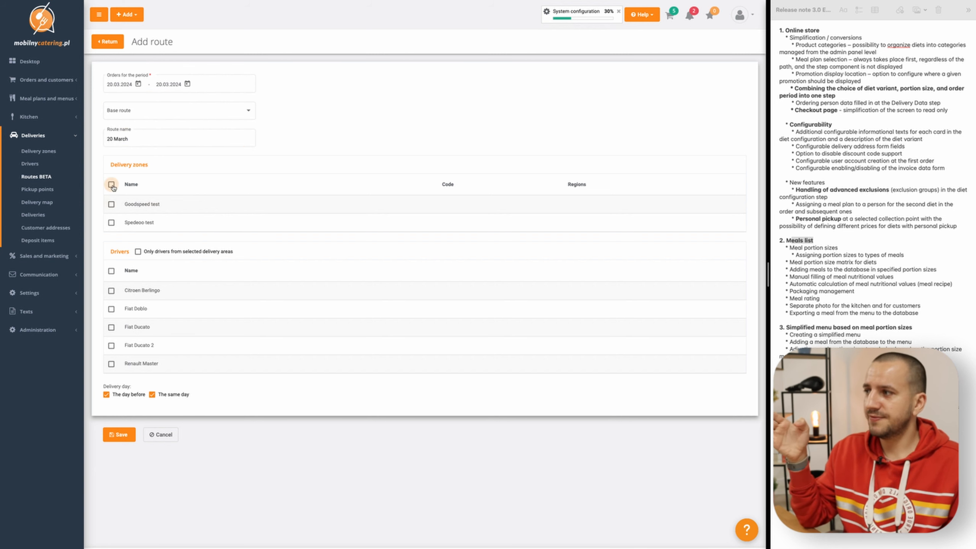
pyautogui.scroll(-1, 157, 206)
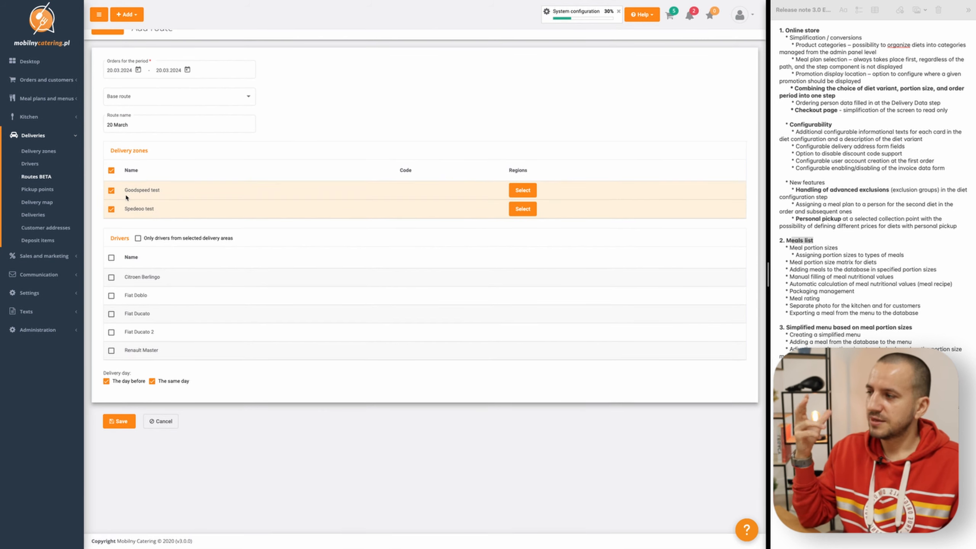
pyautogui.click(111, 258)
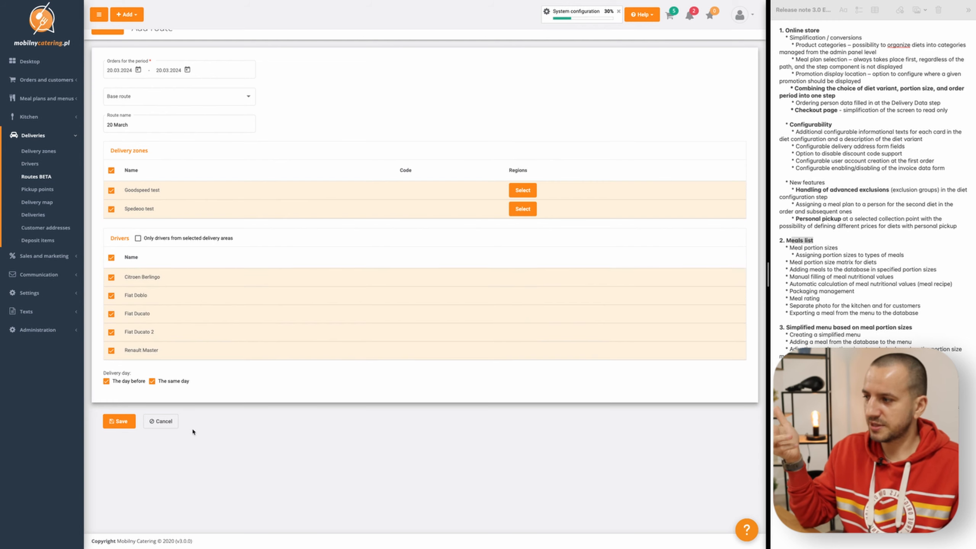
pyautogui.click(119, 420)
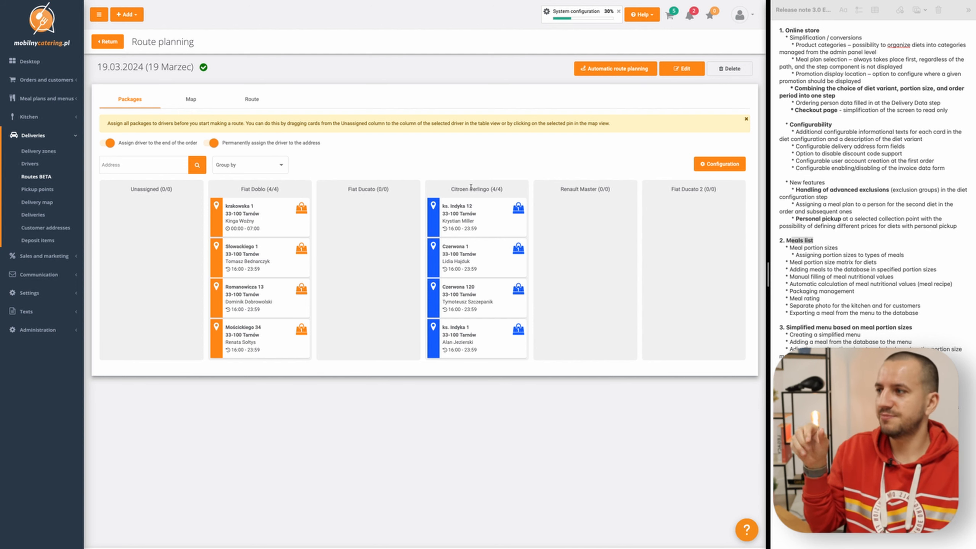
# - In the 19 Marzec route, move two Fiat Doblo packages and one Citroen Berlingo package to Unassigned
pyautogui.moveTo(250, 299); pyautogui.dragTo(148, 225)
pyautogui.moveTo(479, 261); pyautogui.dragTo(127, 269)
pyautogui.moveTo(280, 298); pyautogui.dragTo(196, 296)
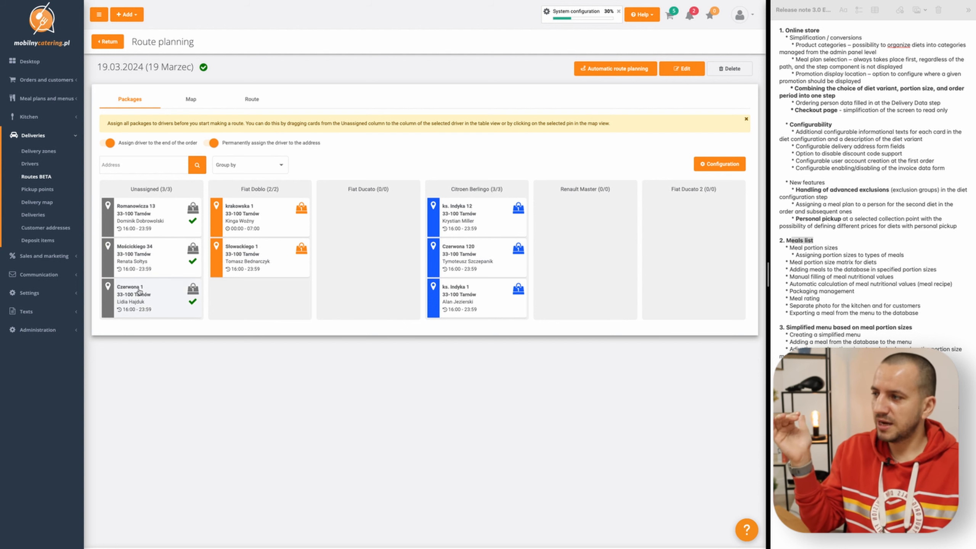
# - Group the route's packages by delivery area and switch the grouping to delivery hours
pyautogui.click(246, 165)
pyautogui.click(241, 185)
pyautogui.click(240, 169)
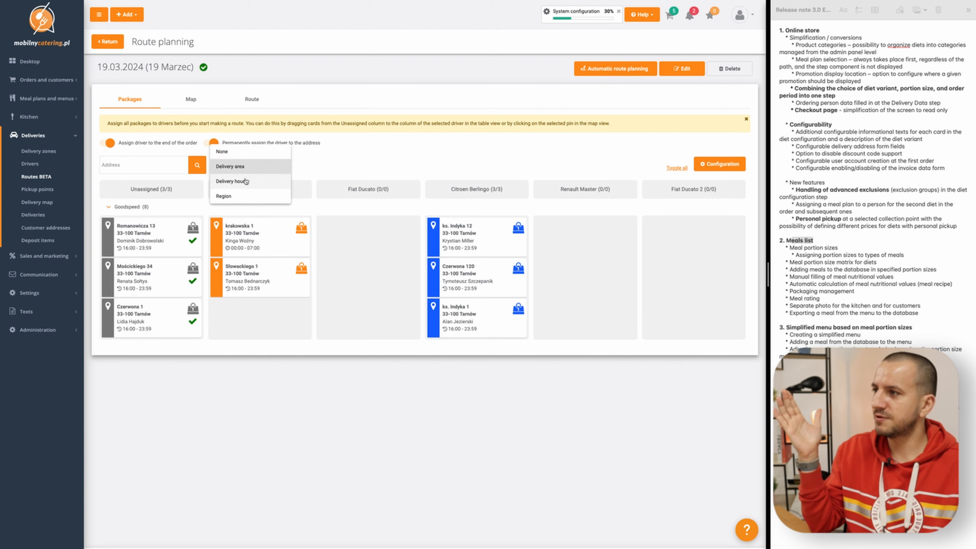
pyautogui.click(240, 194)
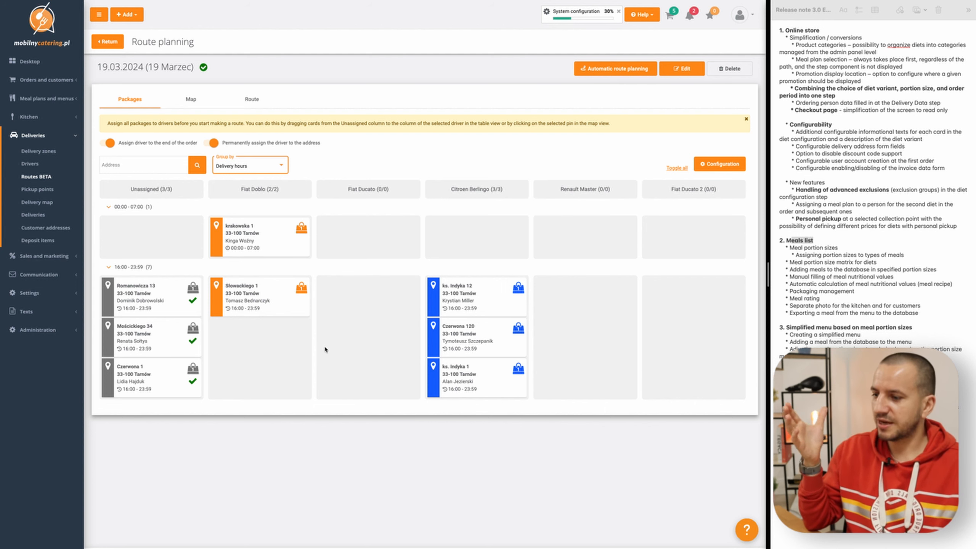
# - On the route planning map, assign the southernmost unassigned package to Citroen Berlingo and save the assignment
pyautogui.click(190, 100)
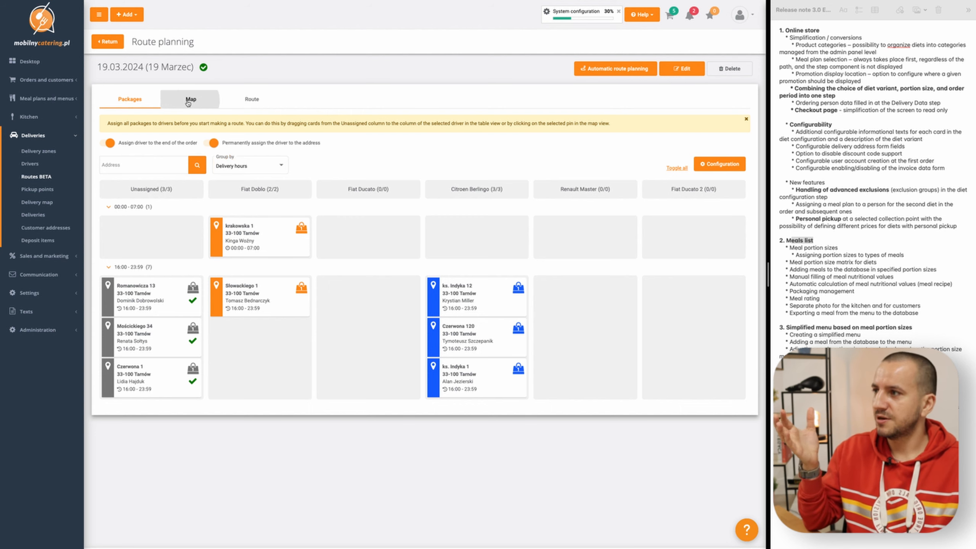
pyautogui.moveTo(369, 336)
pyautogui.mouseDown()
pyautogui.moveTo(371, 321)
pyautogui.moveTo(375, 330)
pyautogui.mouseUp()
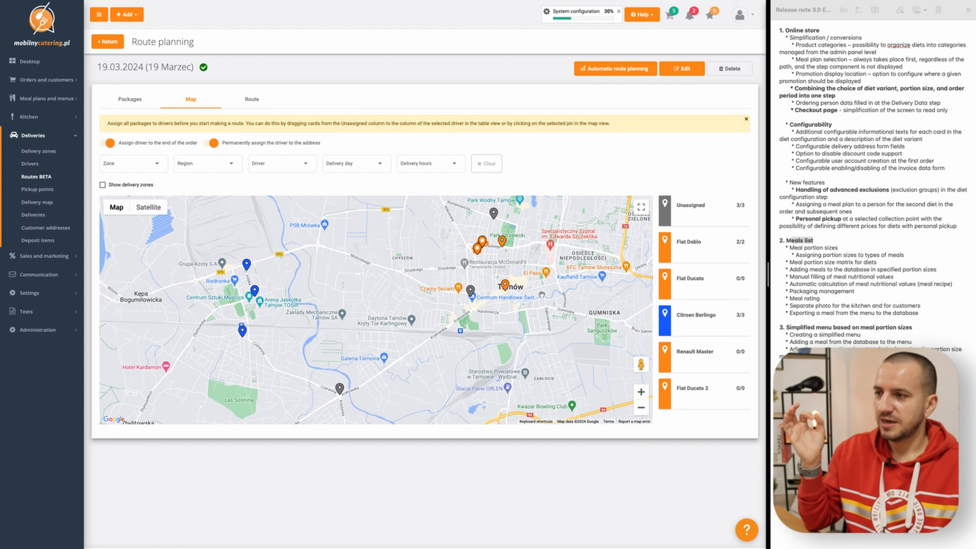
pyautogui.moveTo(397, 296); pyautogui.dragTo(399, 304)
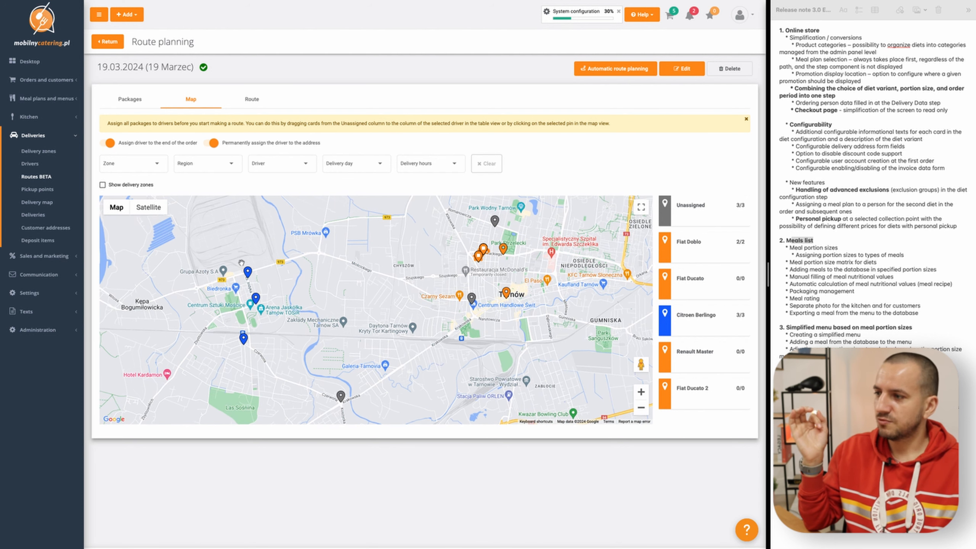
pyautogui.click(341, 396)
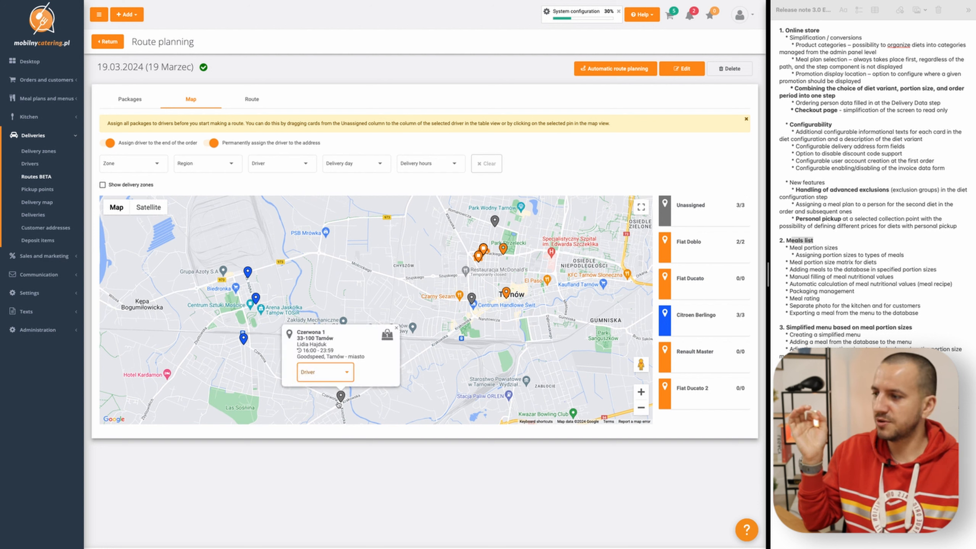
pyautogui.click(319, 375)
pyautogui.click(319, 421)
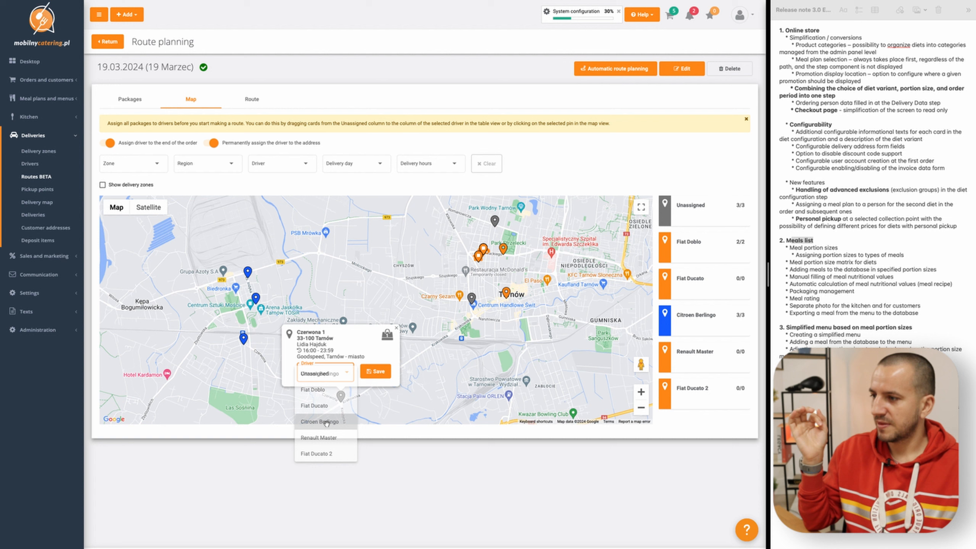
pyautogui.click(377, 370)
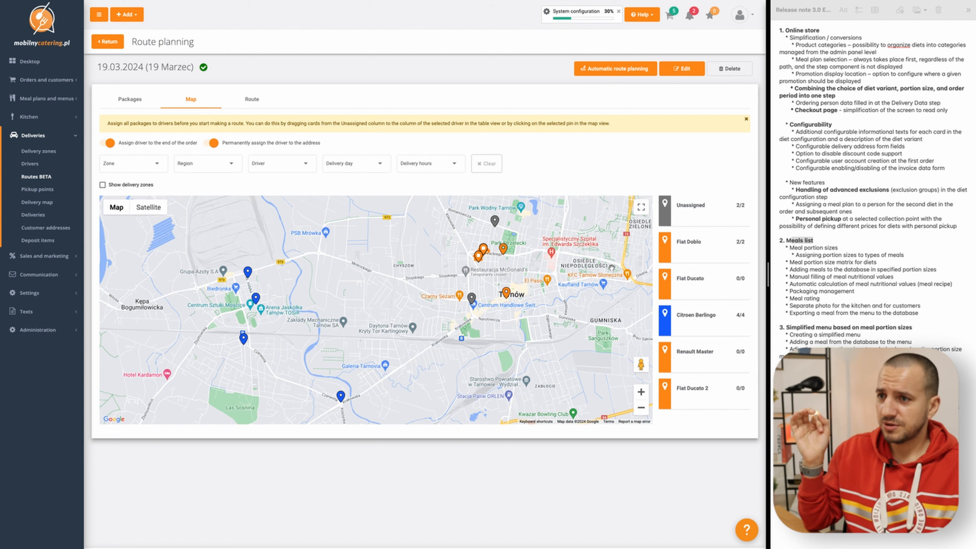
# - Assign the two remaining unassigned packages on the map to Fiat Doblo
pyautogui.click(495, 221)
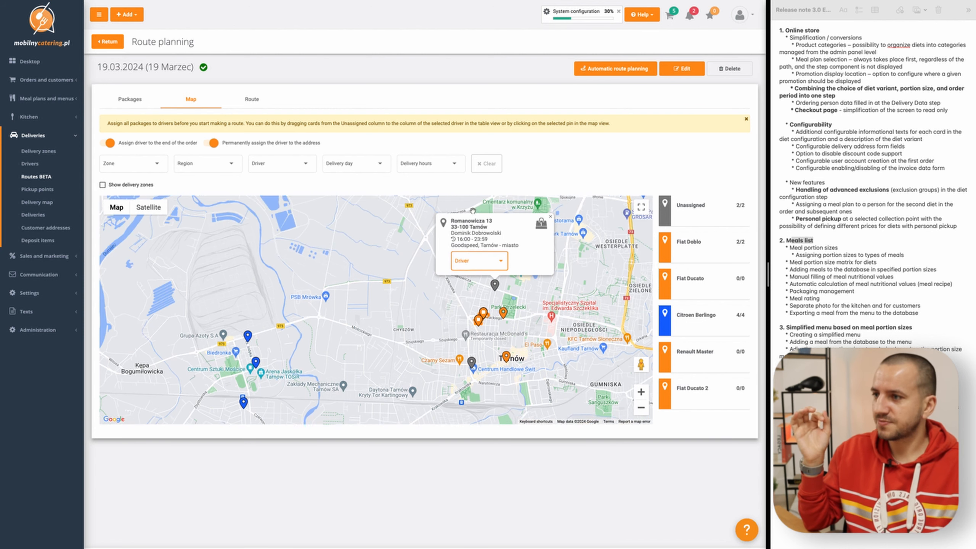
pyautogui.click(467, 325)
pyautogui.click(471, 279)
pyautogui.click(471, 367)
pyautogui.click(447, 462)
pyautogui.click(447, 418)
pyautogui.moveTo(422, 384)
pyautogui.mouseDown()
pyautogui.moveTo(446, 323)
pyautogui.moveTo(429, 317)
pyautogui.mouseUp()
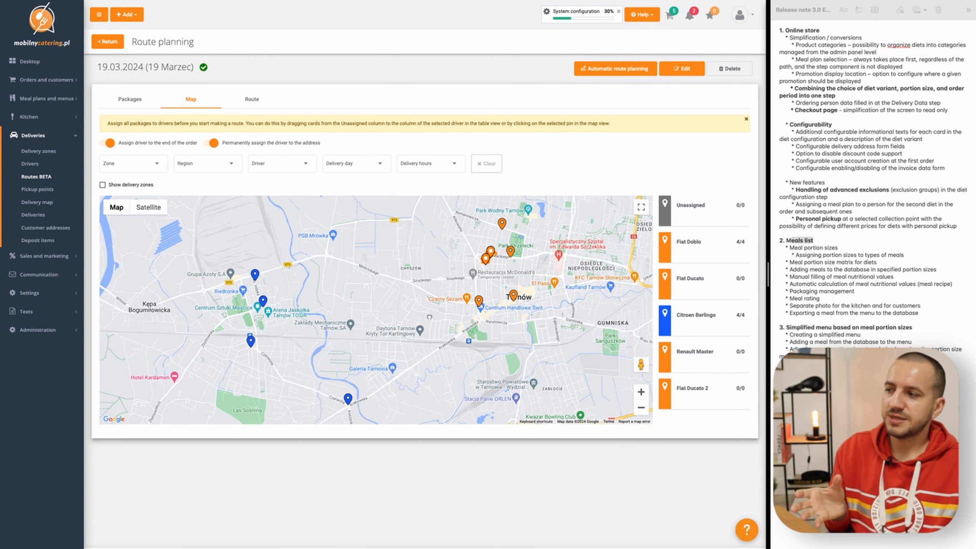
# - Check the driver assignments in the package table and on the map, and open the route plan of Fiat Doblo
pyautogui.click(130, 99)
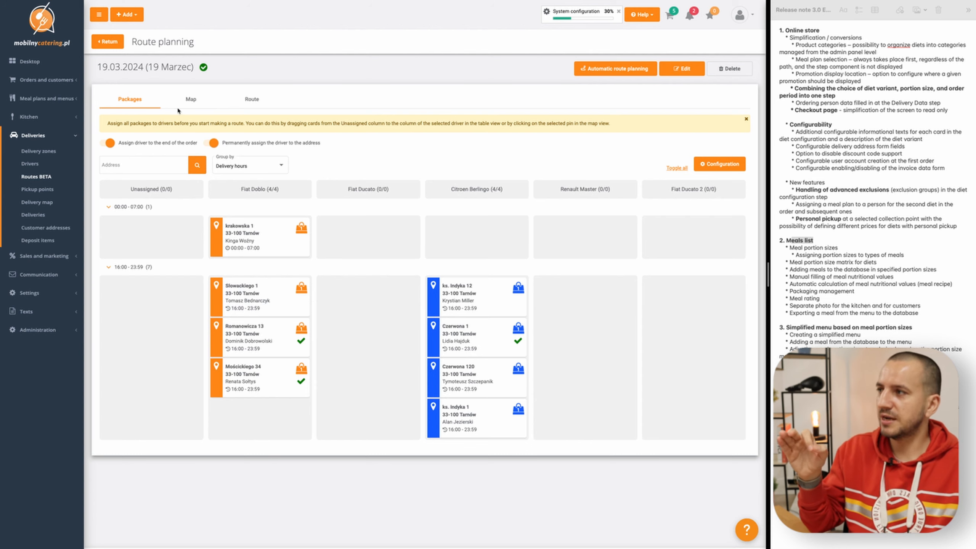
pyautogui.click(191, 99)
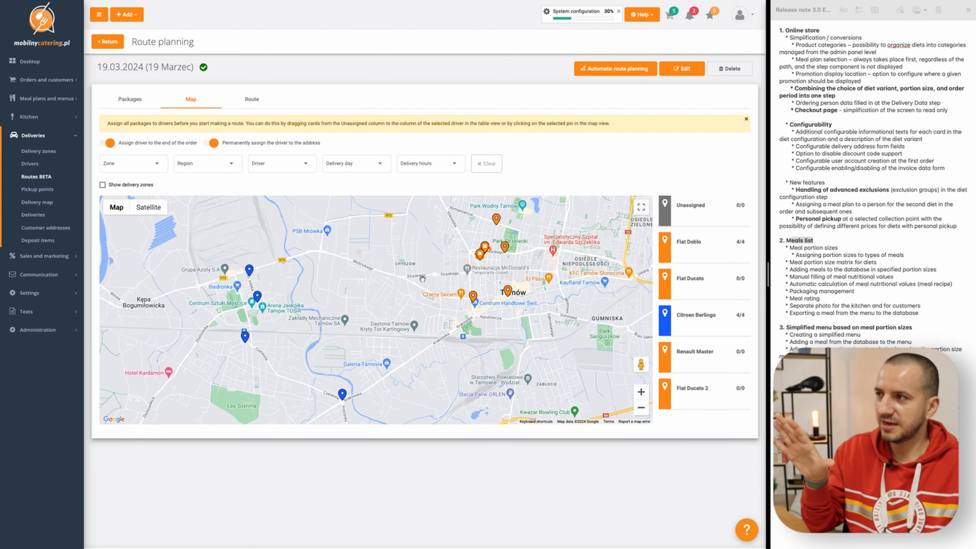
pyautogui.click(252, 99)
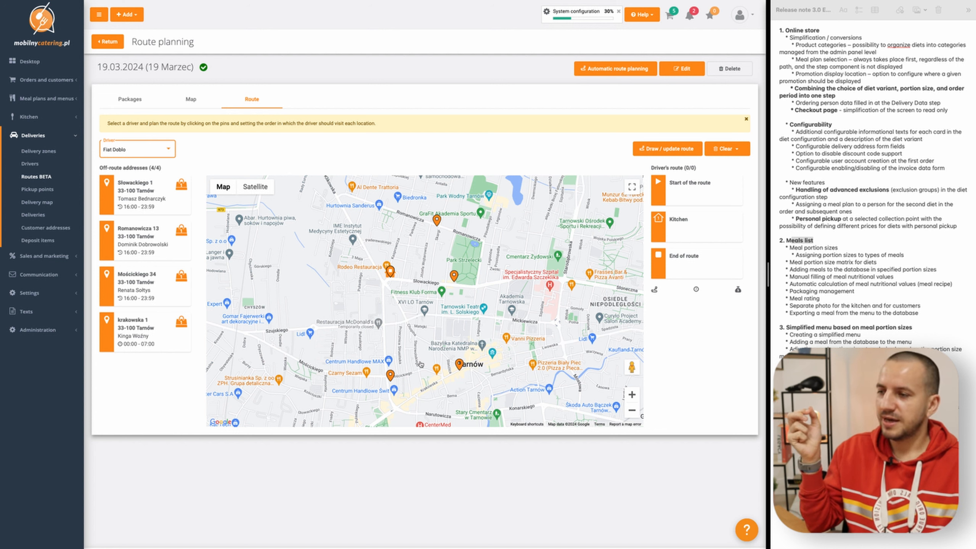
pyautogui.click(692, 188)
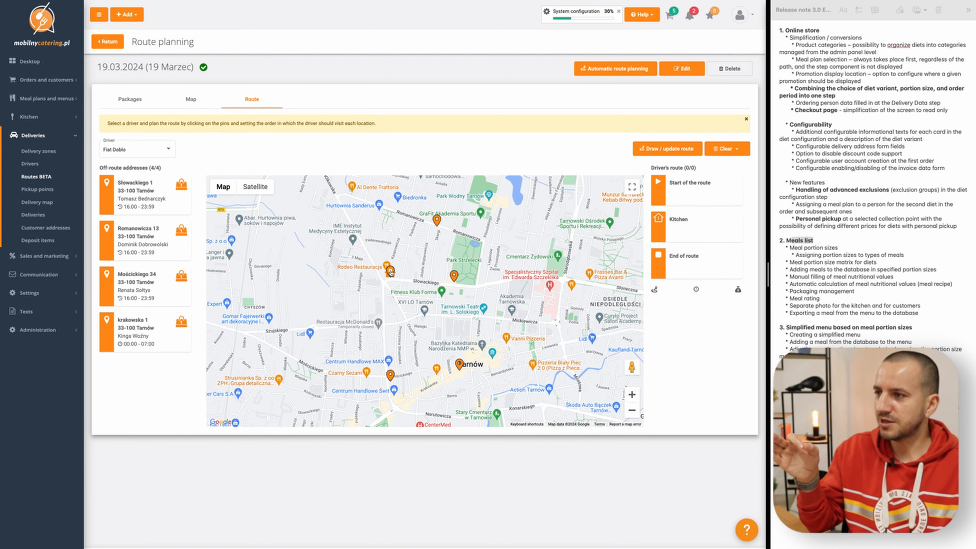
# - Add Fiat Doblo's four addresses to its route as stops 2 to 5, in order: northernmost, beside Park Strzelecki, Tarnów centre, southwest
pyautogui.moveTo(396, 275); pyautogui.dragTo(390, 275)
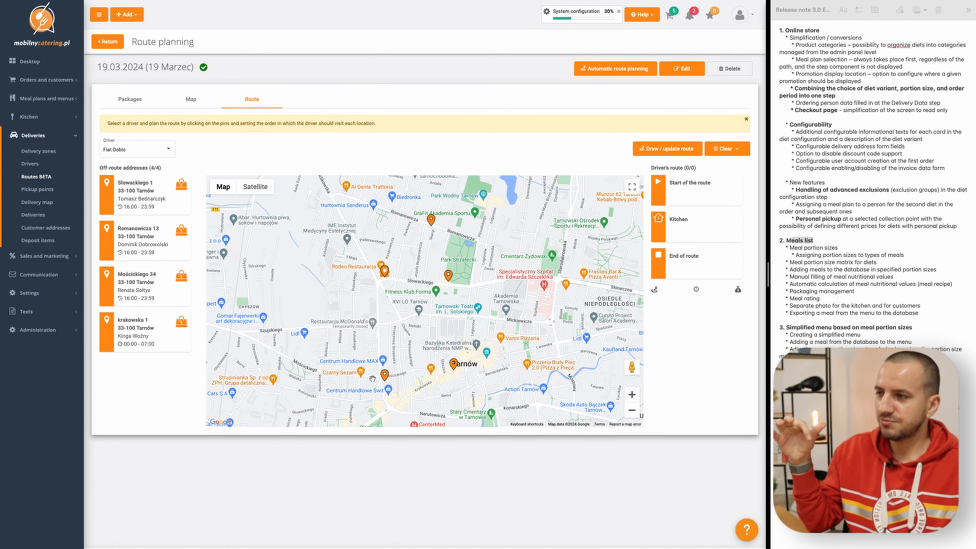
pyautogui.click(432, 220)
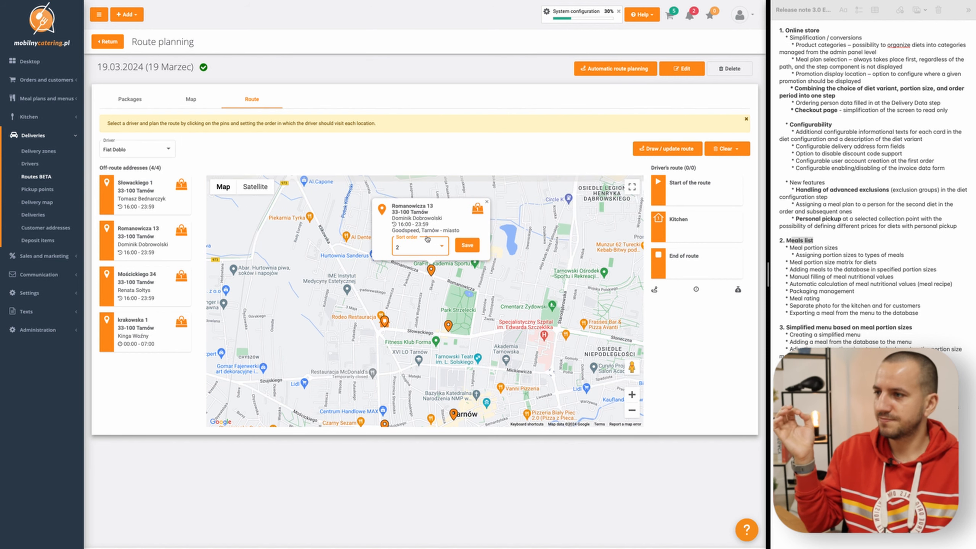
pyautogui.click(467, 245)
pyautogui.click(449, 326)
pyautogui.click(484, 301)
pyautogui.click(454, 413)
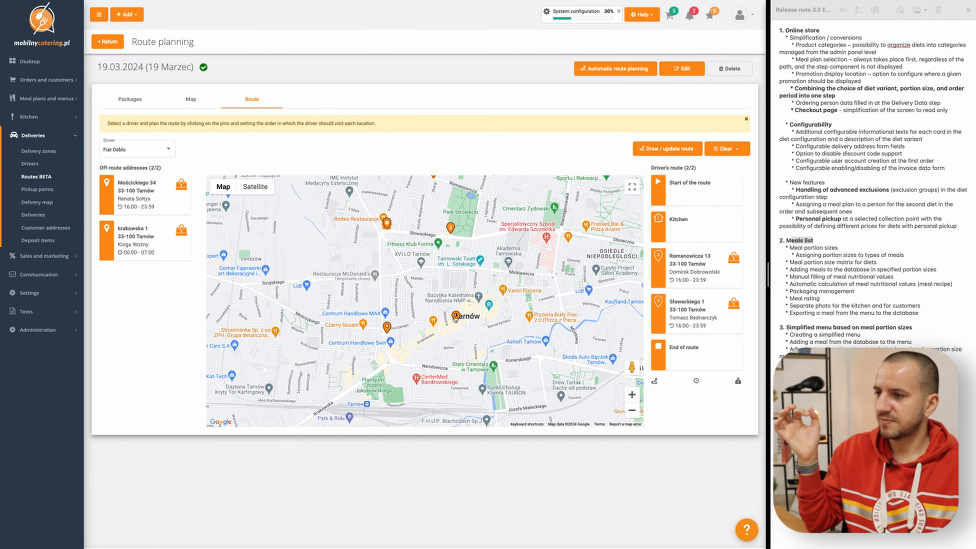
pyautogui.click(491, 290)
pyautogui.click(386, 328)
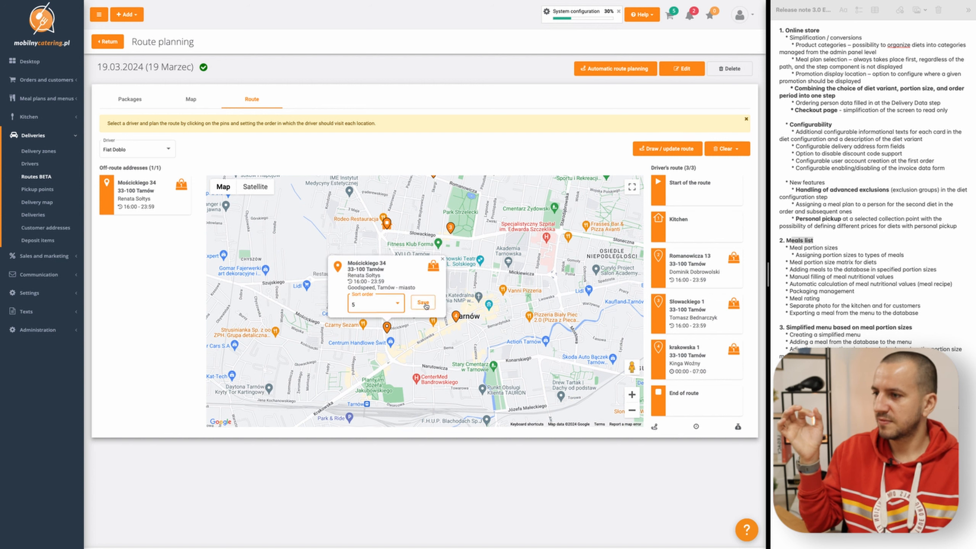
pyautogui.click(422, 304)
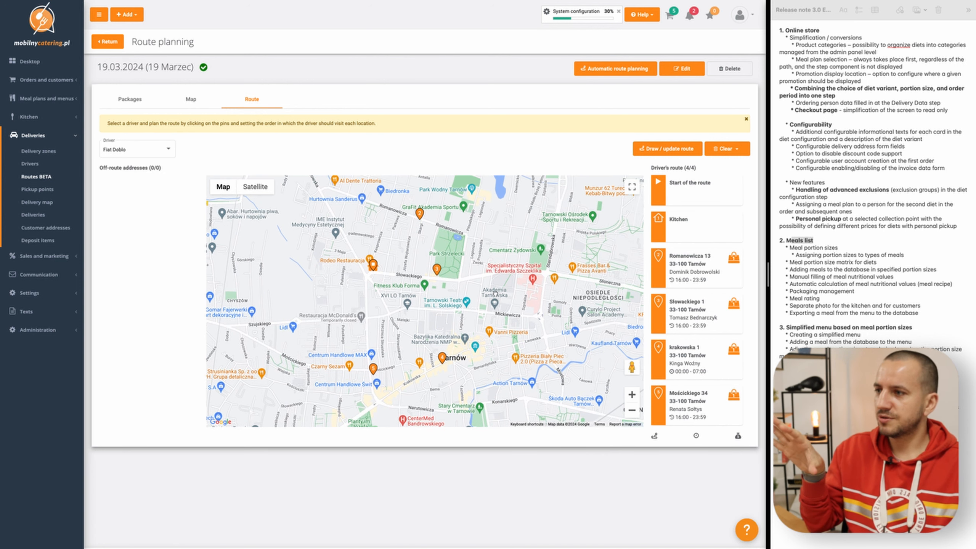
# - Draw the Fiat Doblo route on the map and check its total distance, time and cost
pyautogui.click(656, 150)
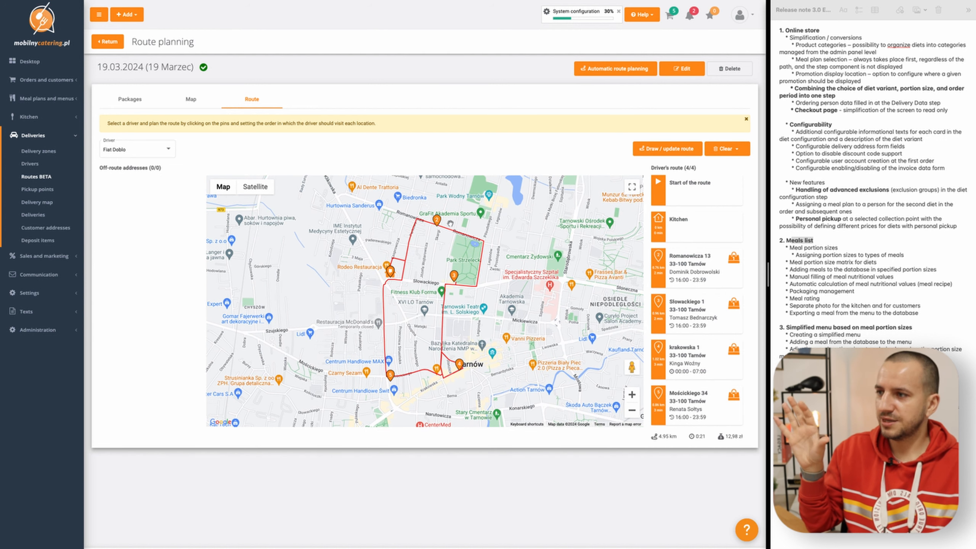
pyautogui.moveTo(658, 437); pyautogui.dragTo(746, 438)
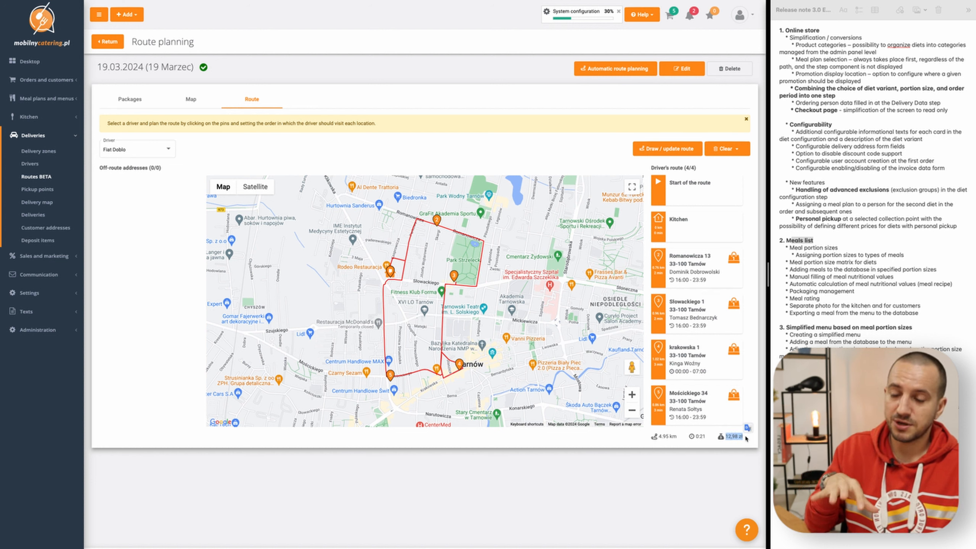
pyautogui.click(717, 442)
# - Switch to Citroen Berlingo and plan the route automatically for this driver only, without automatically assigning packages
pyautogui.click(149, 153)
pyautogui.click(149, 153)
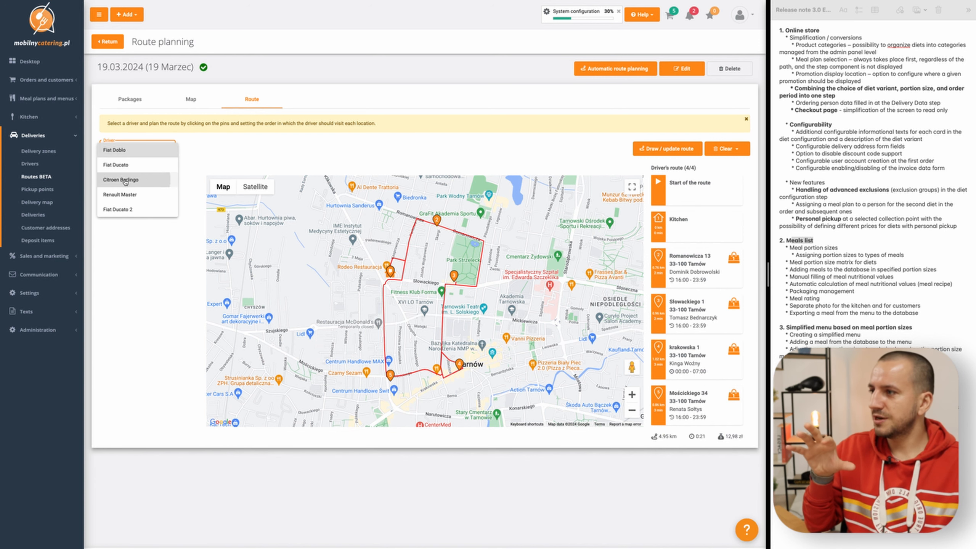
pyautogui.click(140, 180)
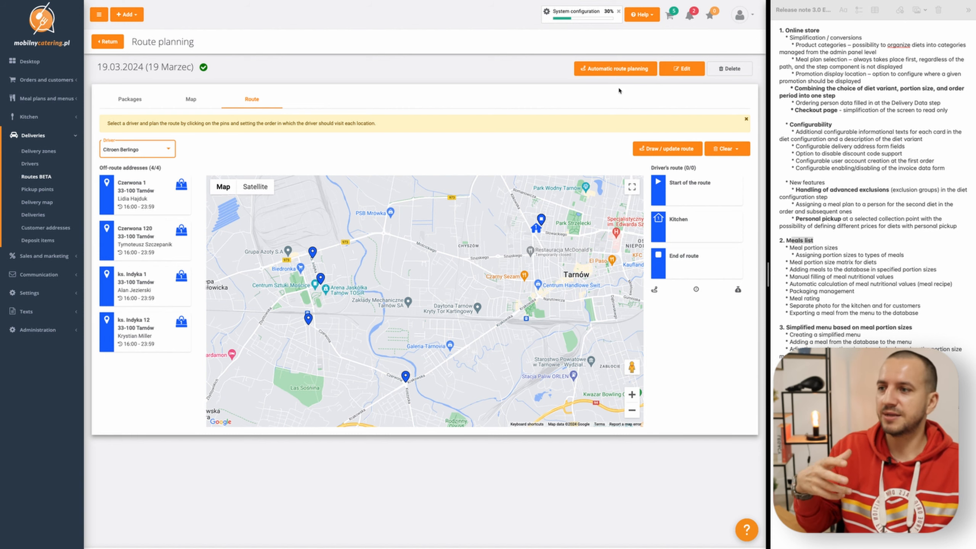
pyautogui.click(611, 72)
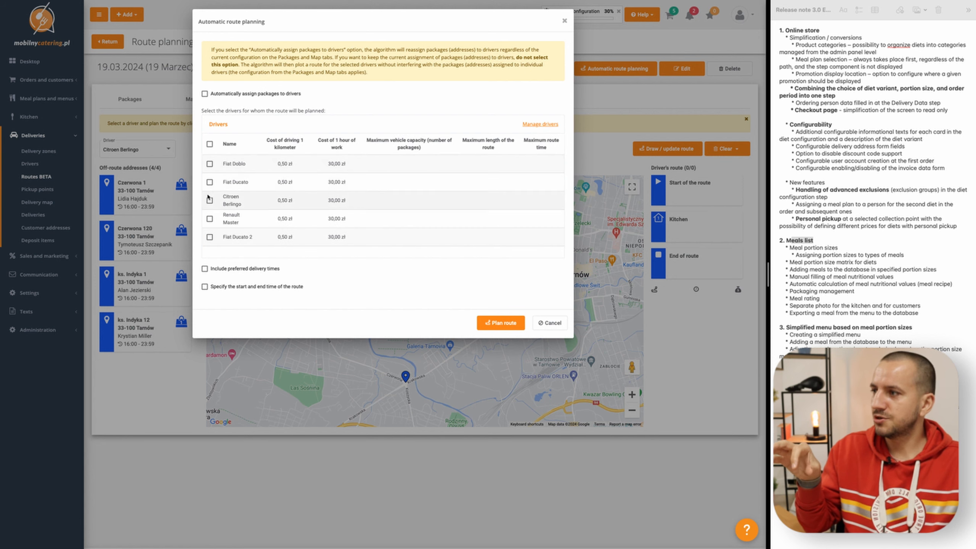
pyautogui.click(209, 199)
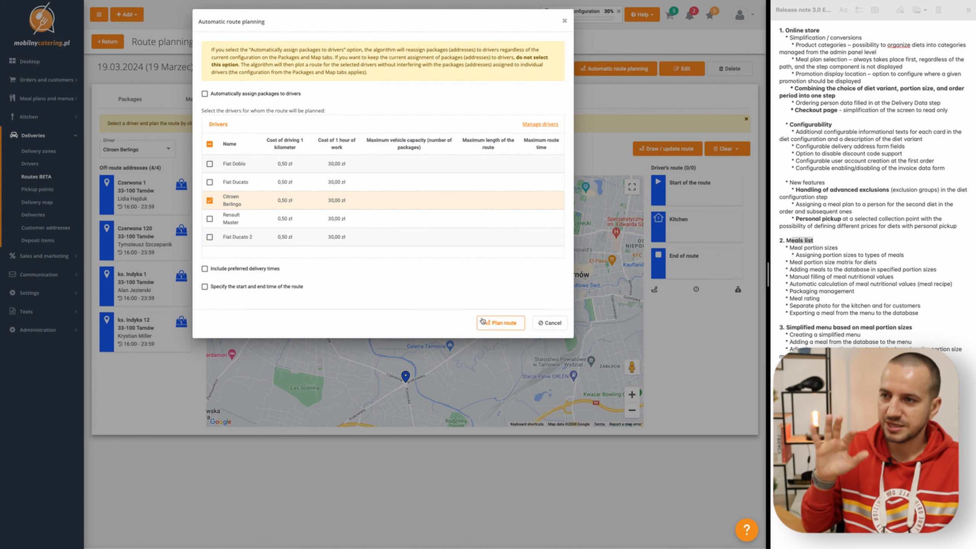
pyautogui.click(503, 324)
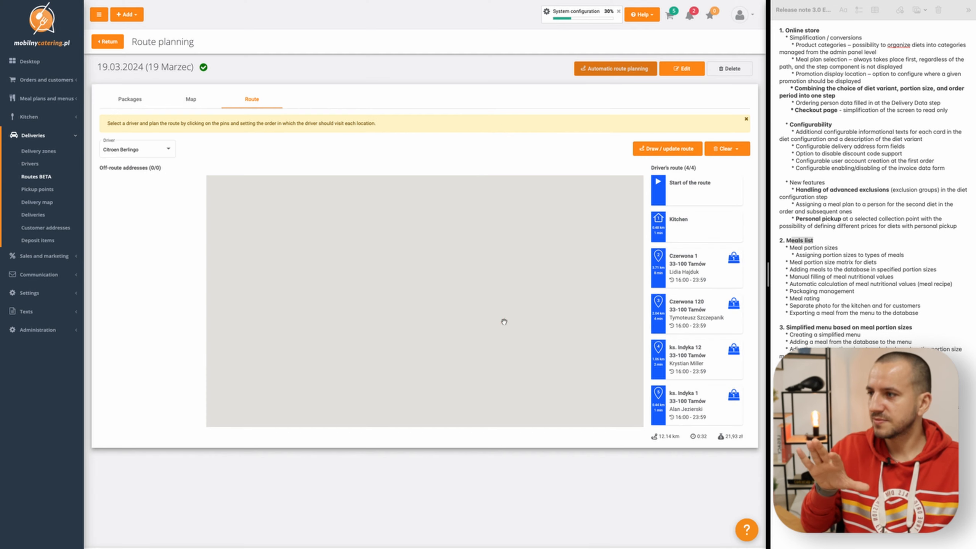
pyautogui.moveTo(497, 341); pyautogui.dragTo(496, 334)
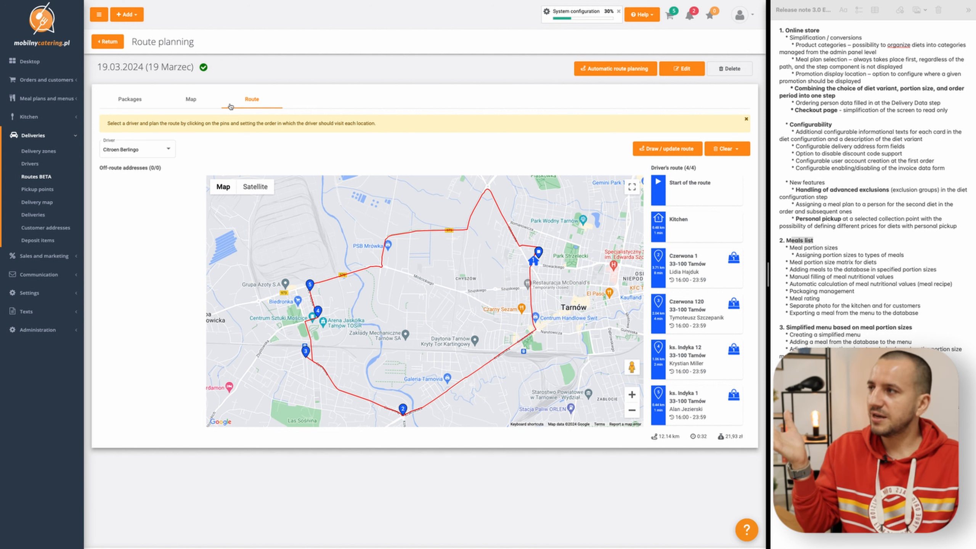
# - Return to the route list, fill a new route from the base route 19.03.2024 (19 Marzec), and discard it
pyautogui.click(115, 43)
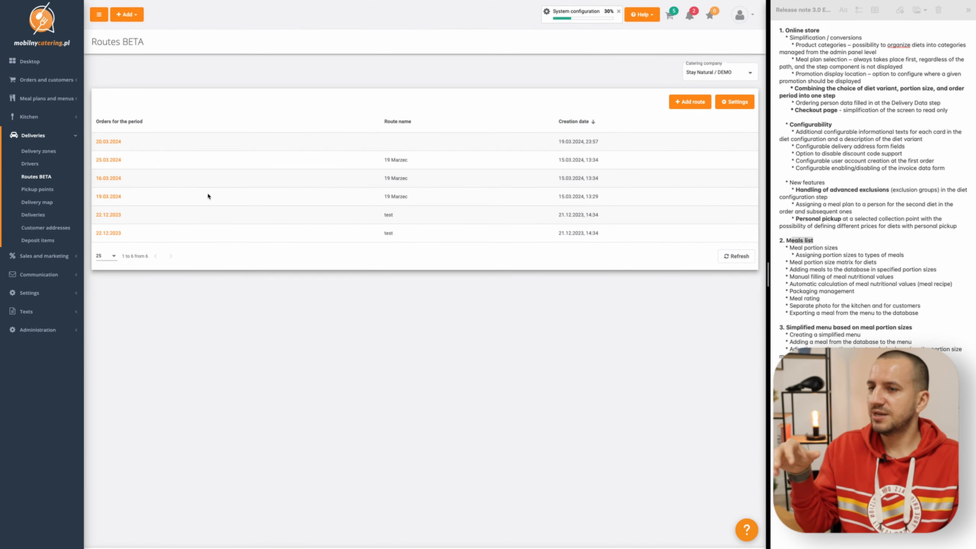
pyautogui.click(690, 102)
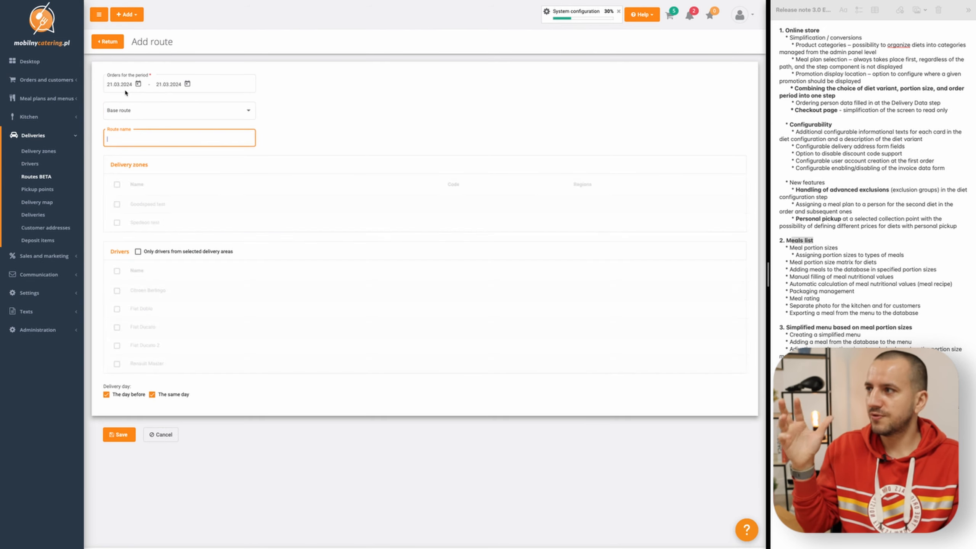
pyautogui.click(121, 111)
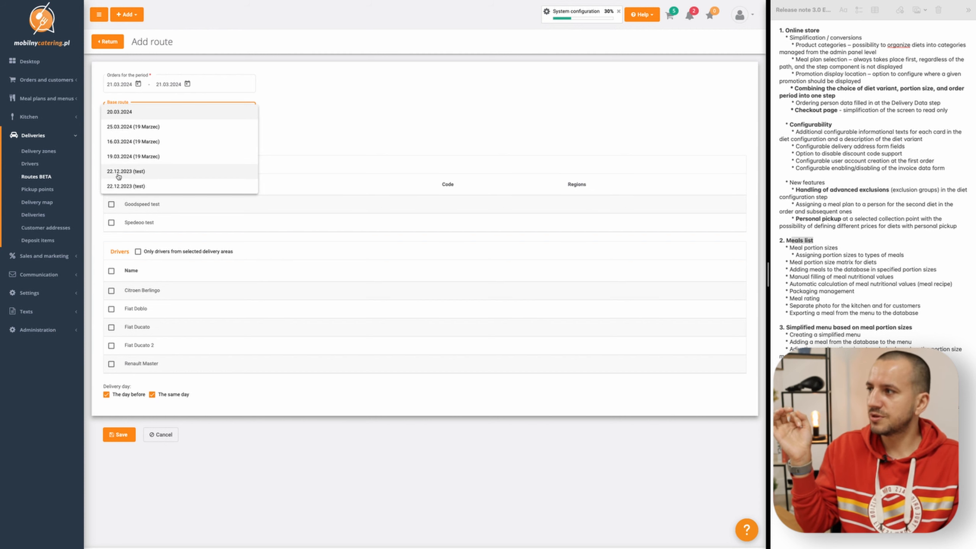
pyautogui.click(129, 156)
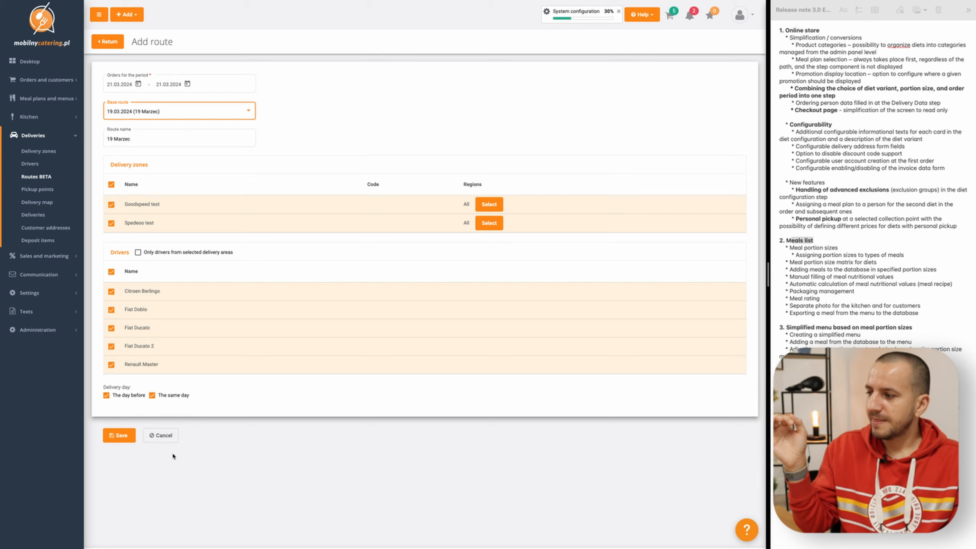
pyautogui.click(173, 436)
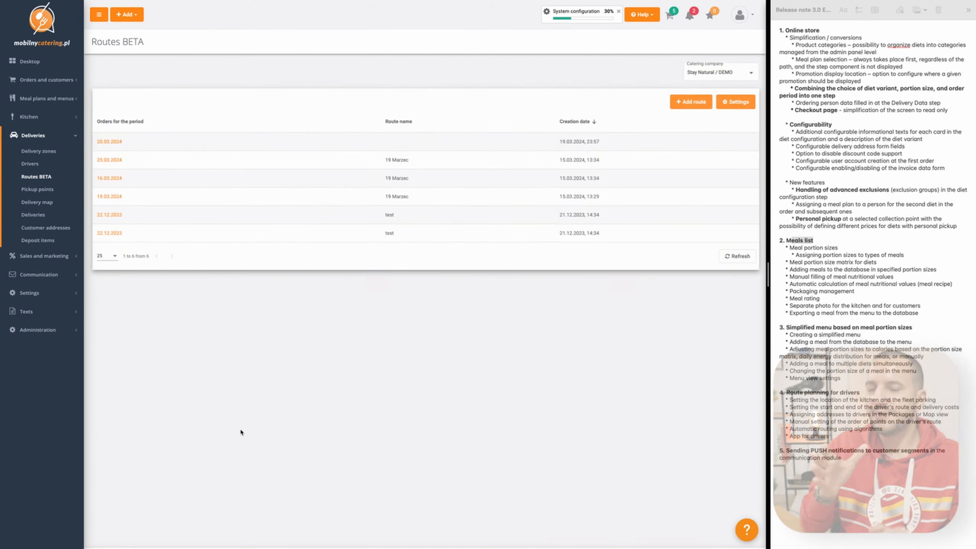